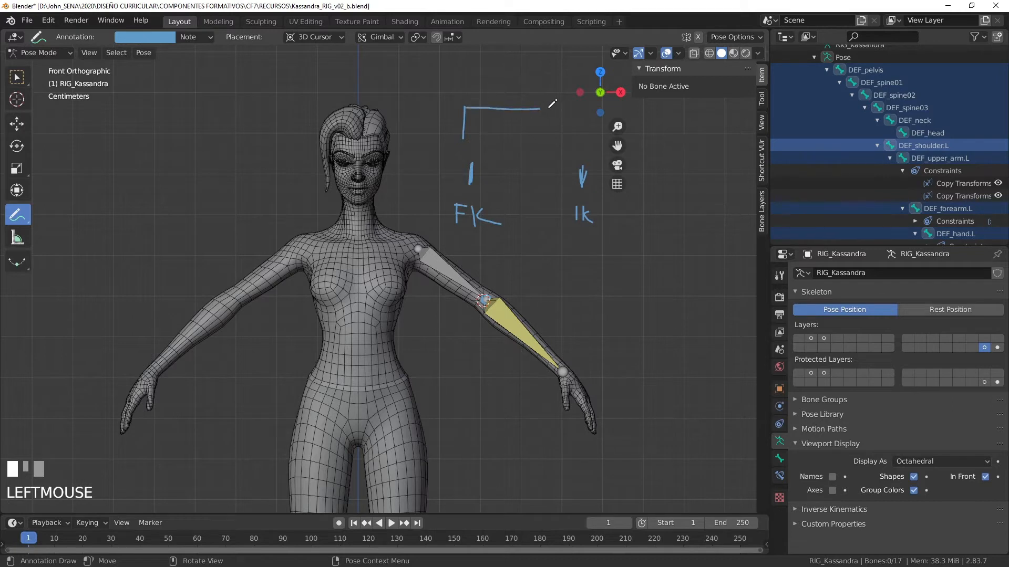
Annotate the FK/IK sketch with a slider box above the labels, a dot at each end and circles around both labels
mouse_move(566, 120)
left_mouse_down()
mouse_move(593, 231)
mouse_move(572, 196)
left_mouse_up()
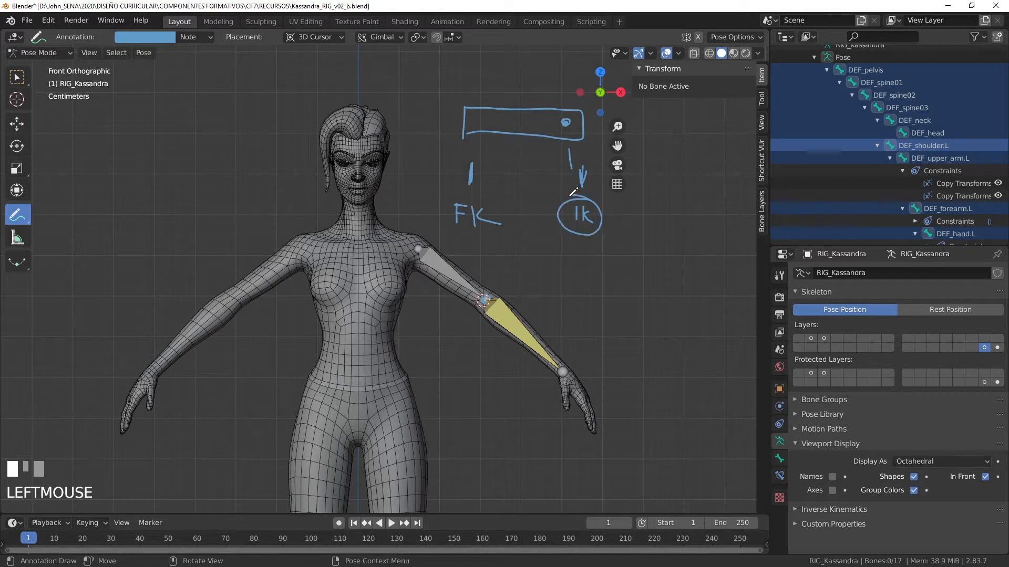
left_click_drag(480, 118, 478, 119)
mouse_move(476, 190)
left_mouse_down()
mouse_move(444, 208)
mouse_move(512, 209)
mouse_move(453, 192)
left_mouse_up()
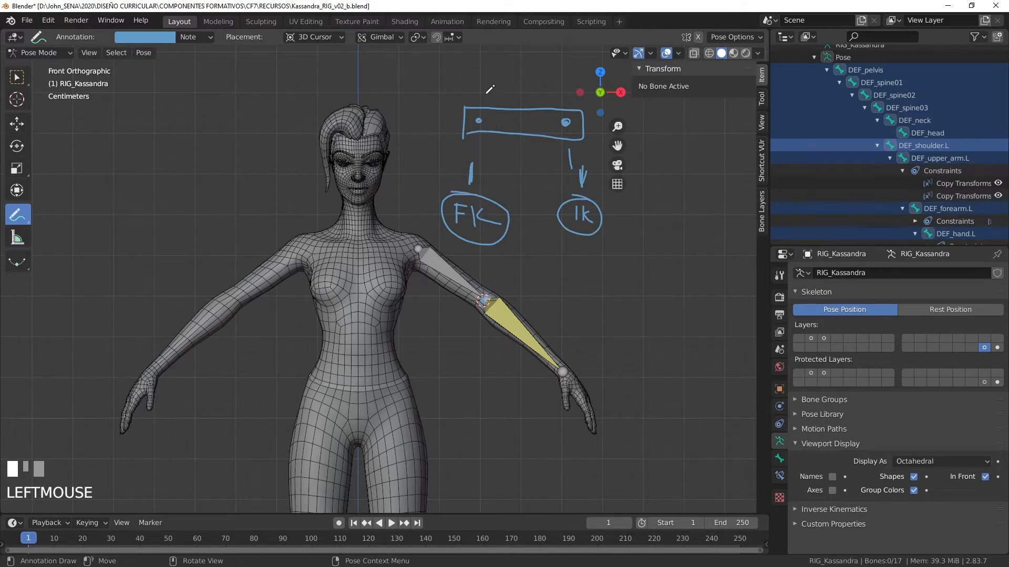
Frame the FK and IK halves of the sketch separately, write 1 above FK and 0 above IK, and write 1 beside IK
mouse_move(444, 84)
left_mouse_down()
mouse_move(441, 206)
mouse_move(514, 246)
mouse_move(516, 101)
mouse_move(444, 73)
left_mouse_up()
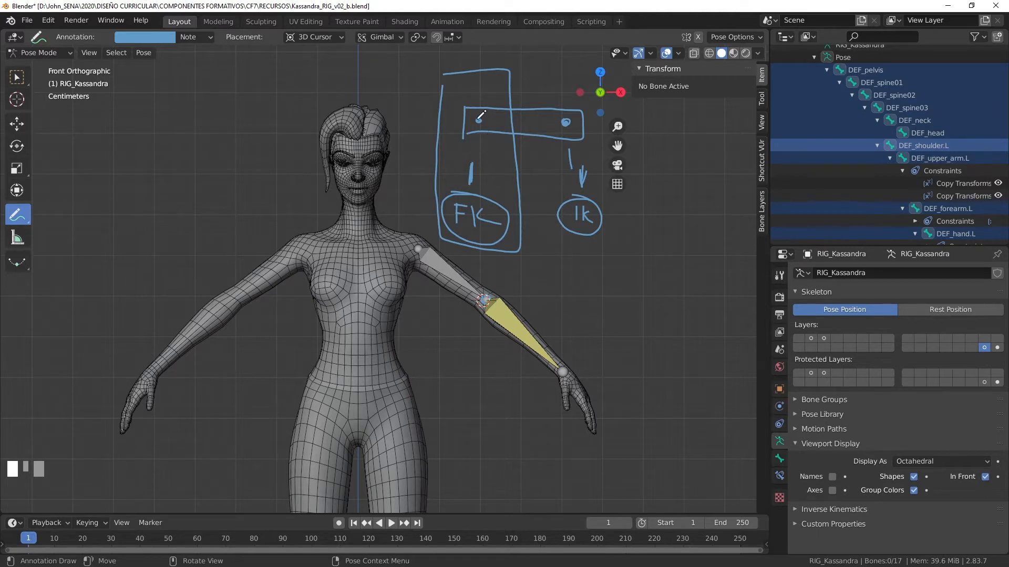
mouse_move(476, 88)
left_mouse_down()
mouse_move(480, 79)
mouse_move(473, 89)
left_mouse_up()
mouse_move(534, 70)
left_mouse_down()
mouse_move(534, 236)
mouse_move(624, 256)
mouse_move(628, 62)
mouse_move(539, 69)
mouse_move(576, 87)
left_mouse_up()
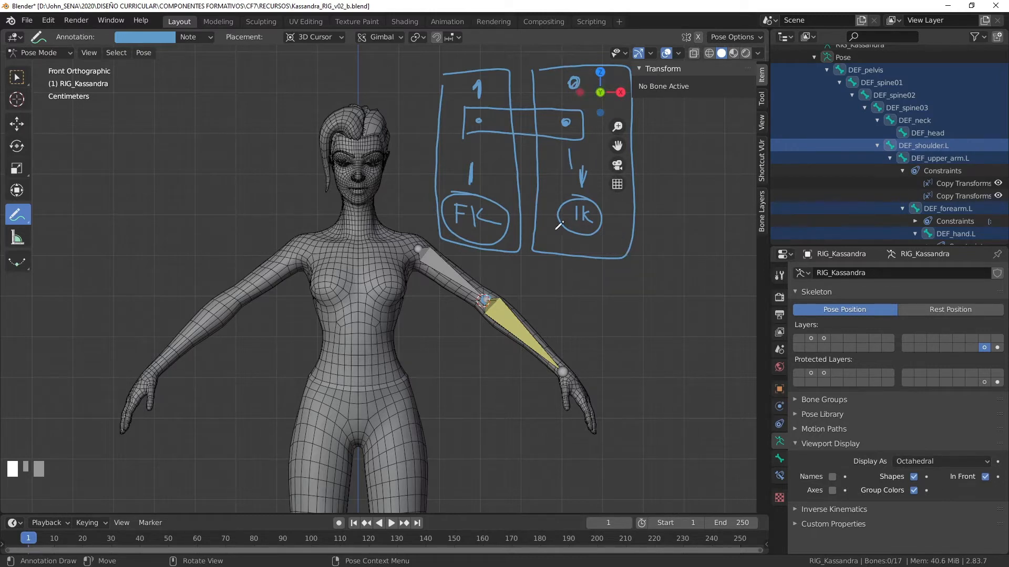
mouse_move(644, 219)
left_mouse_down()
mouse_move(652, 206)
mouse_move(656, 227)
left_mouse_up()
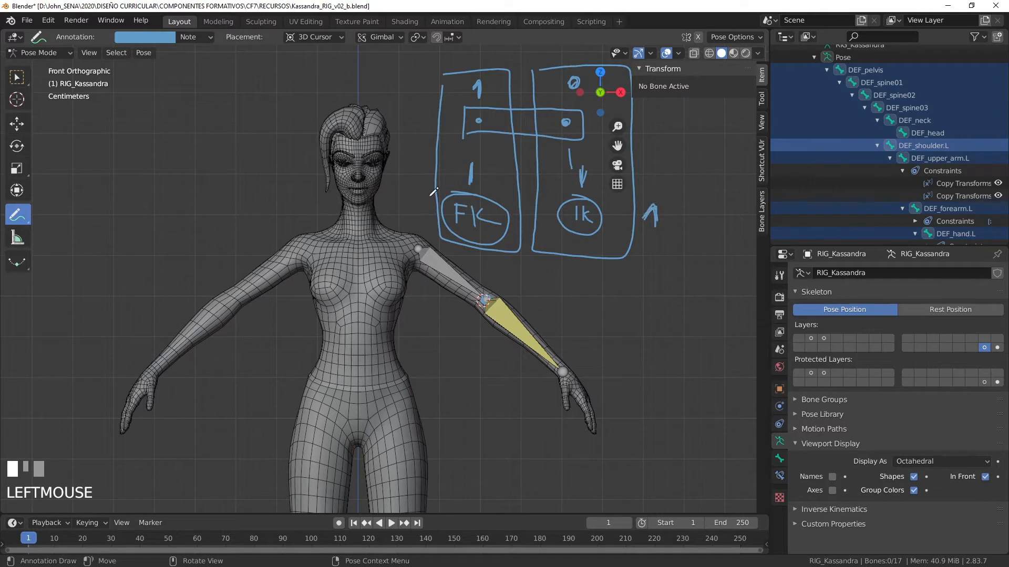
left_click_drag(421, 203, 423, 202)
mouse_move(409, 198)
left_mouse_down()
mouse_move(434, 225)
mouse_move(418, 195)
left_mouse_up()
left_click_drag(482, 75, 473, 59)
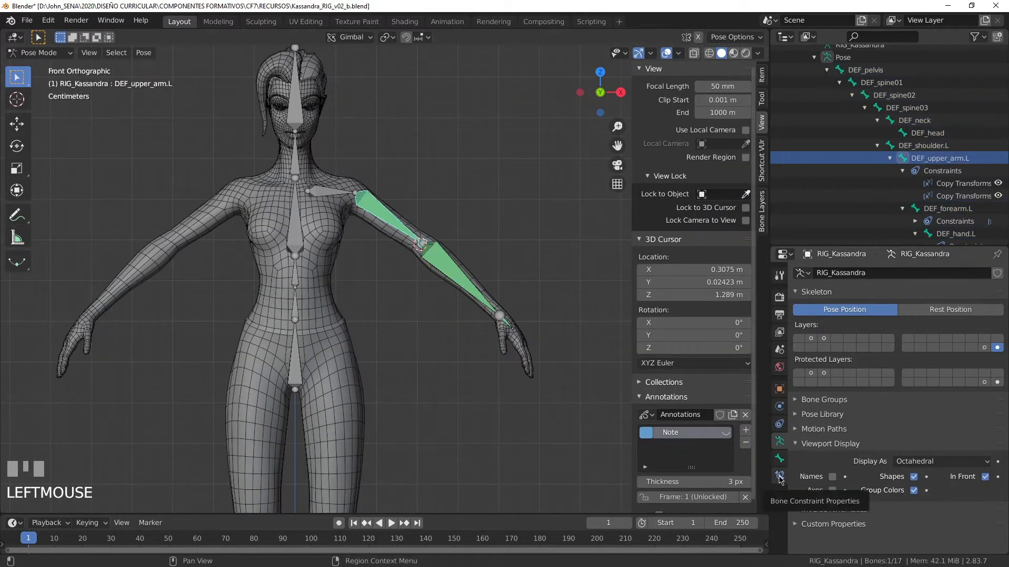
Show the bone constraints of DEF_upper_arm.L to examine its Copy Transforms FK and IK influences
scroll(347, 266, "up", 5)
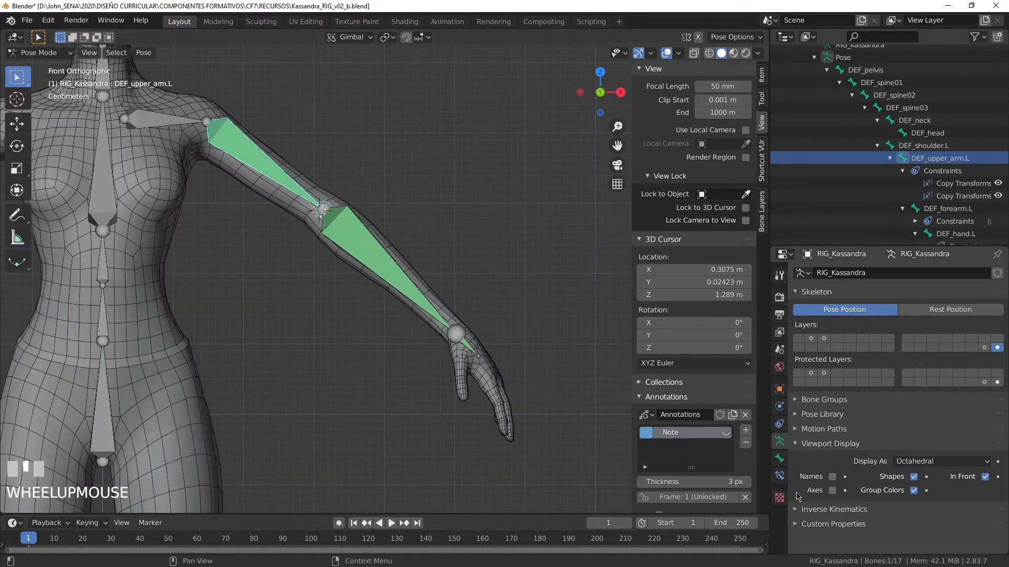
left_click(779, 476)
scroll(840, 405, "down", 1)
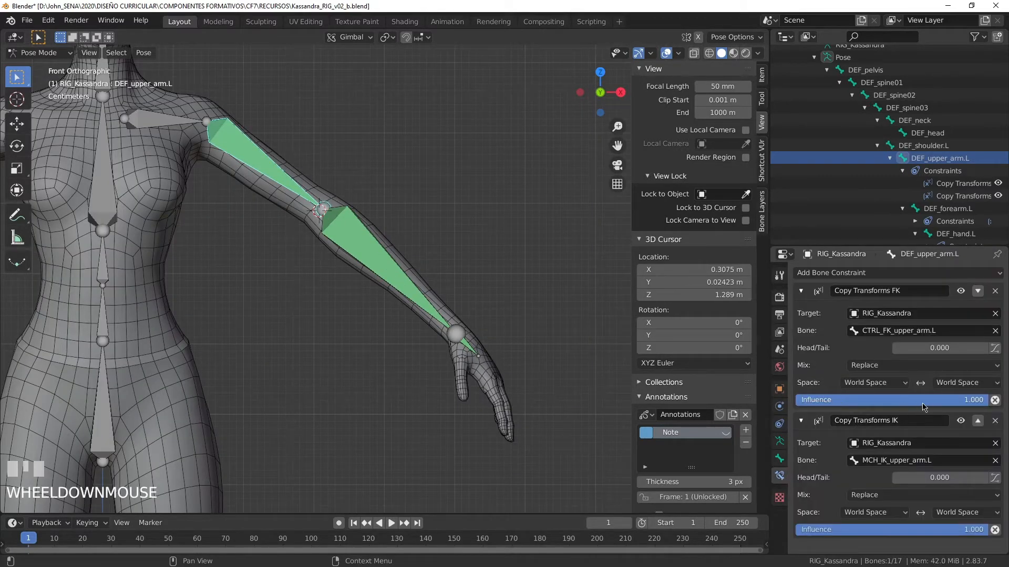
right_click(912, 300)
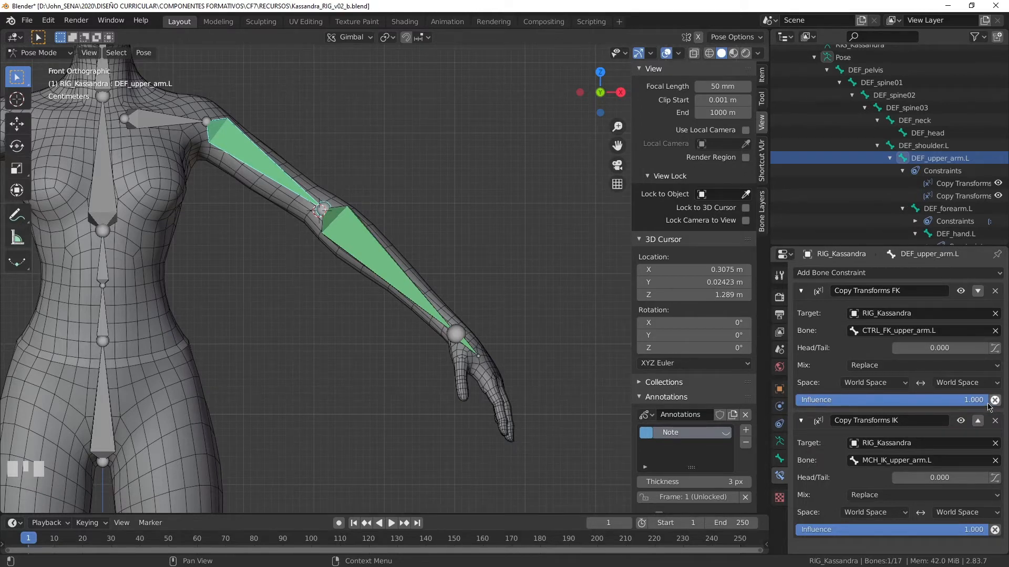
Try lowering the Copy Transforms FK influence on DEF_upper_arm.L, undo the change, and deselect the bone
mouse_move(980, 529)
left_mouse_down()
mouse_move(799, 530)
mouse_move(988, 530)
left_mouse_up()
left_click_drag(982, 401, 776, 401)
key("ctrl+z")
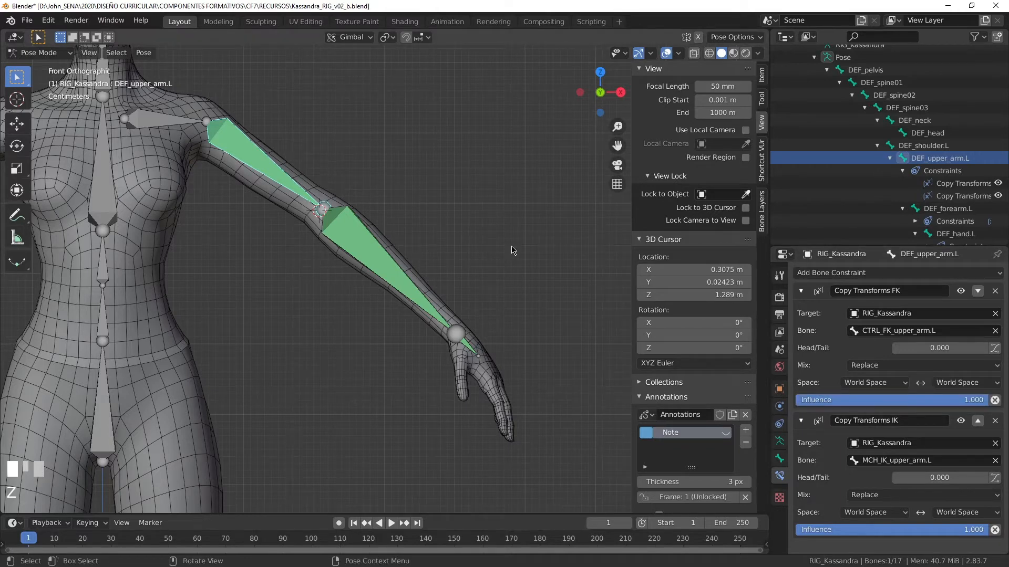
left_click(525, 231)
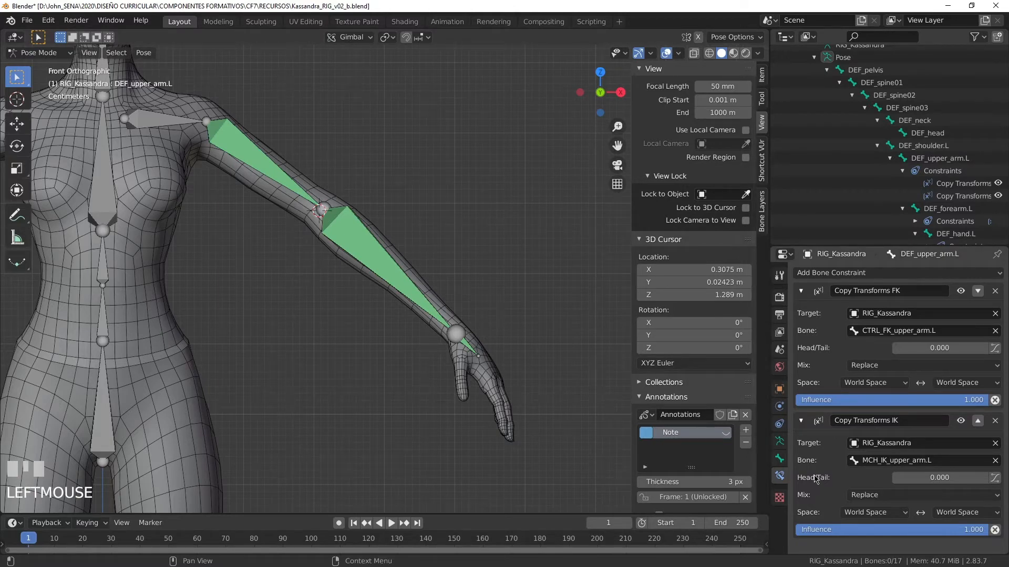
scroll(496, 320, "down", 3)
scroll(496, 320, "up", 2)
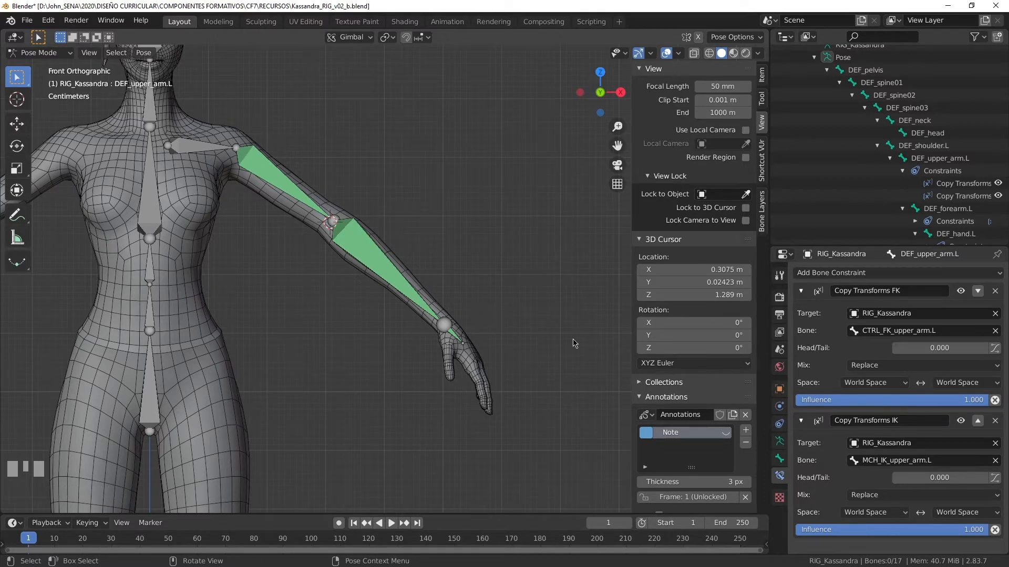
middle_click_drag(556, 354, 528, 332)
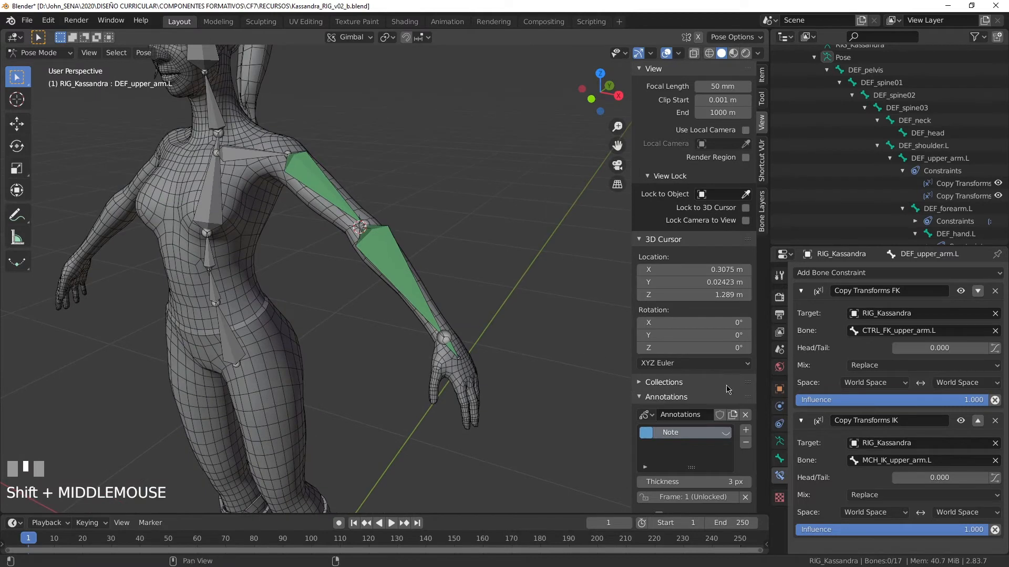
scroll(429, 338, "down", 5)
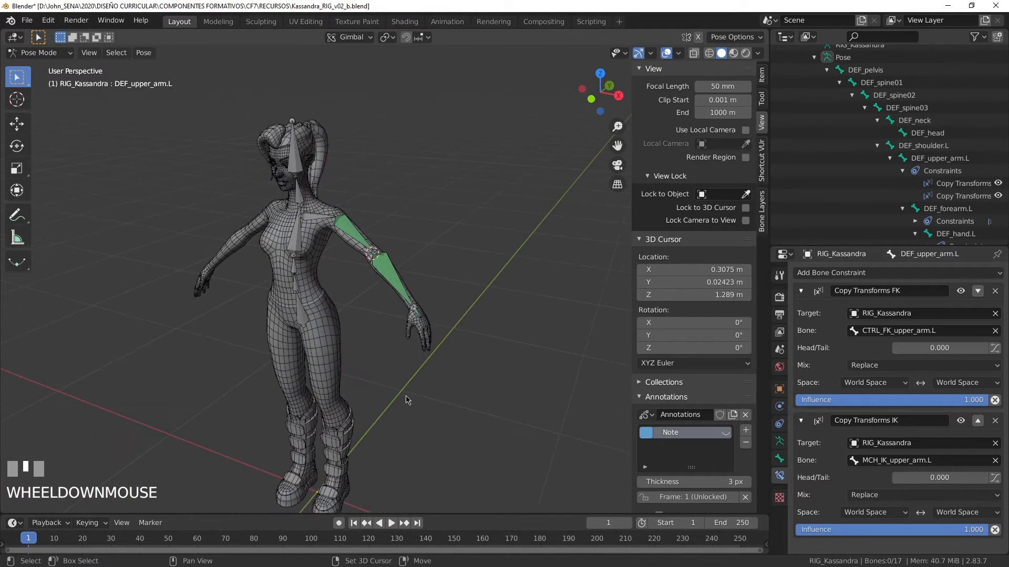
middle_click_drag(380, 410, 365, 369, "shift")
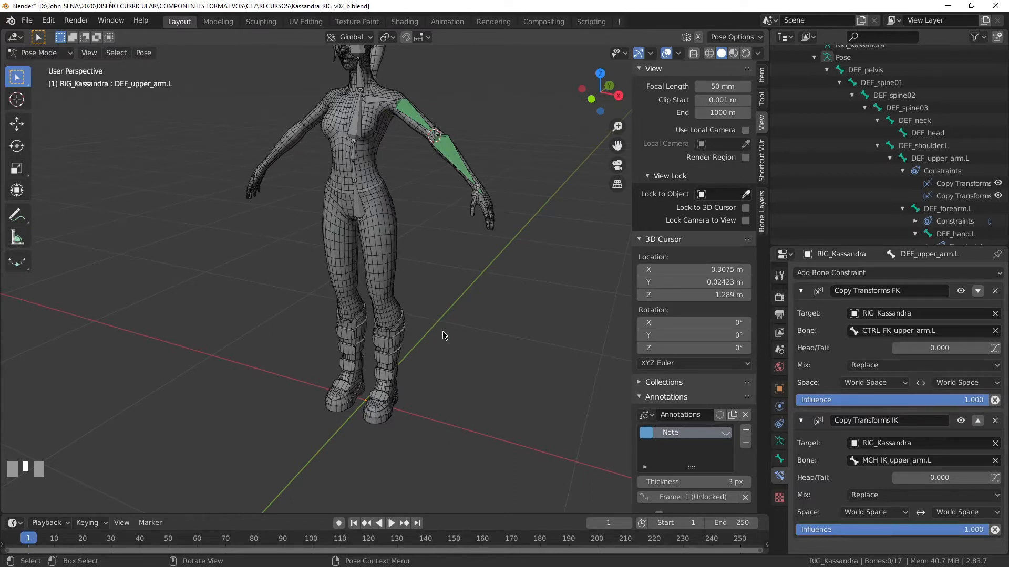
middle_click_drag(465, 318, 419, 202)
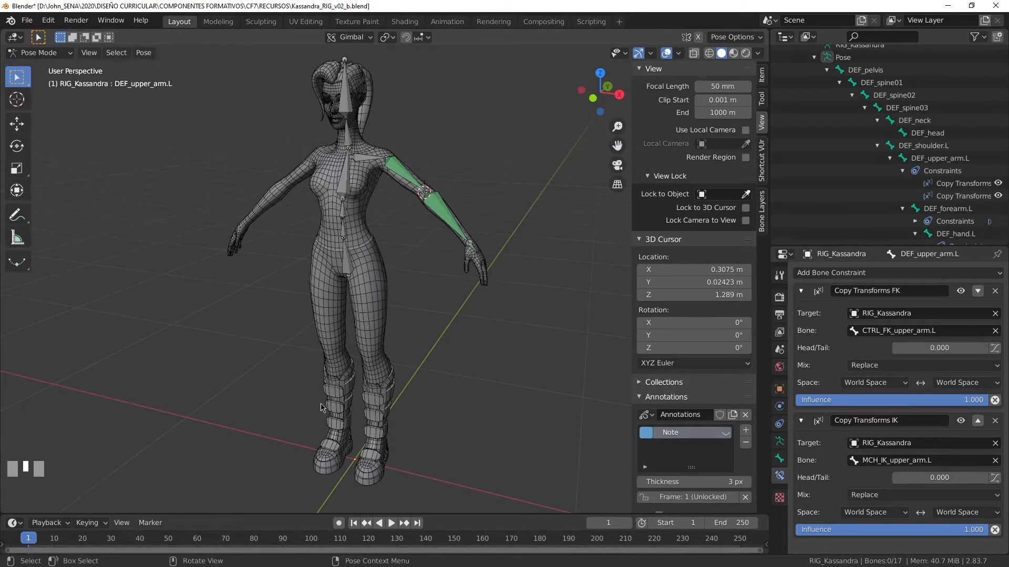
middle_click_drag(443, 308, 426, 276, "shift")
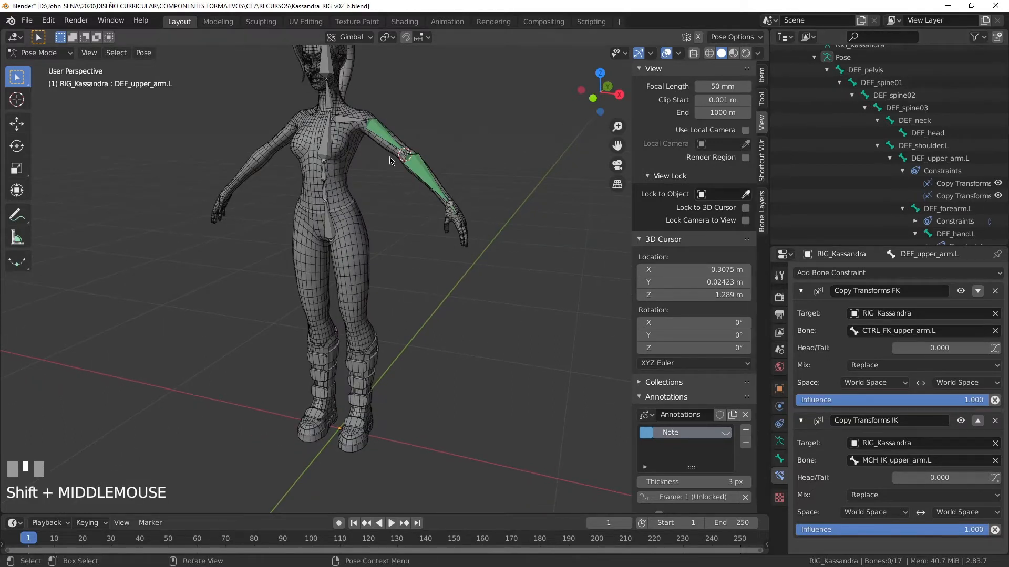
Show the bone transform values and select DEF_hand.L to examine its two Copy Transforms constraints
left_click(762, 76)
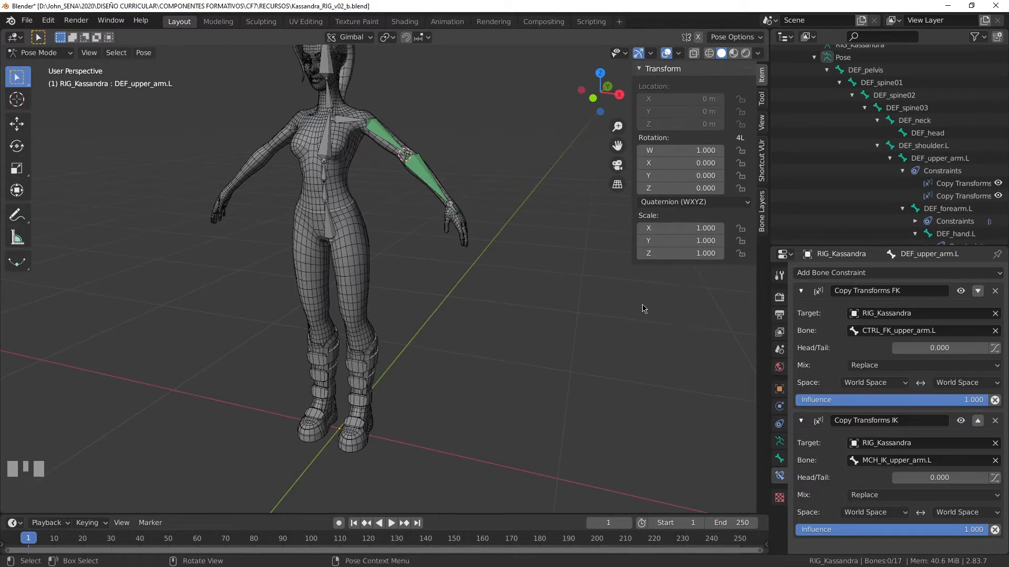
middle_click_drag(513, 228, 496, 261, "shift")
scroll(435, 228, "up", 3)
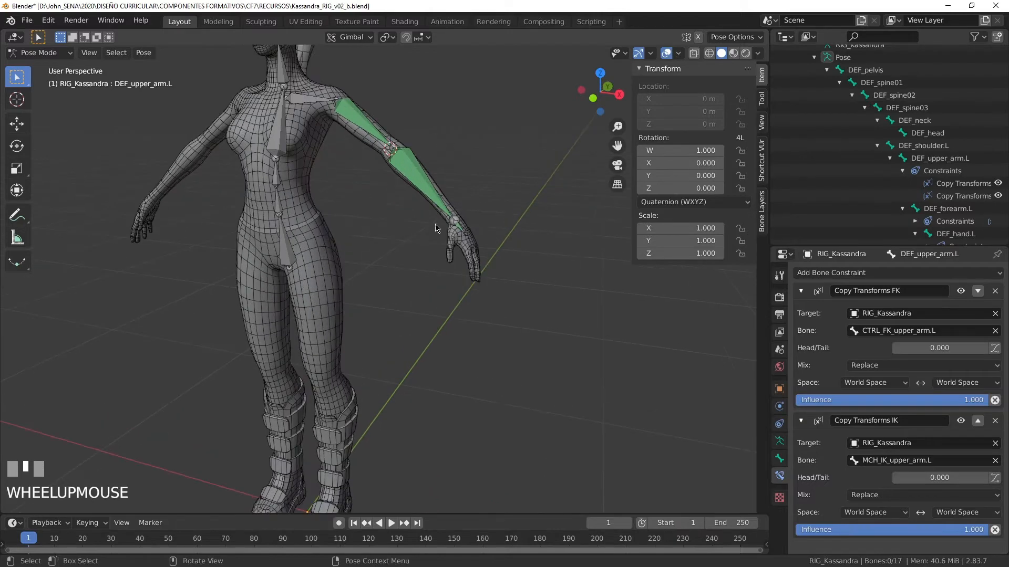
left_click(460, 229)
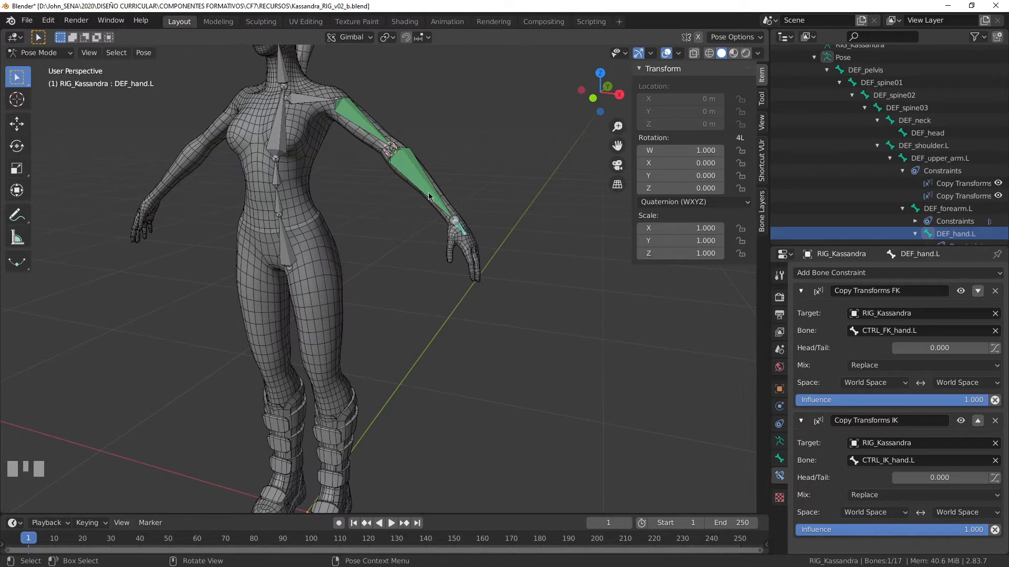
scroll(459, 210, "down", 1)
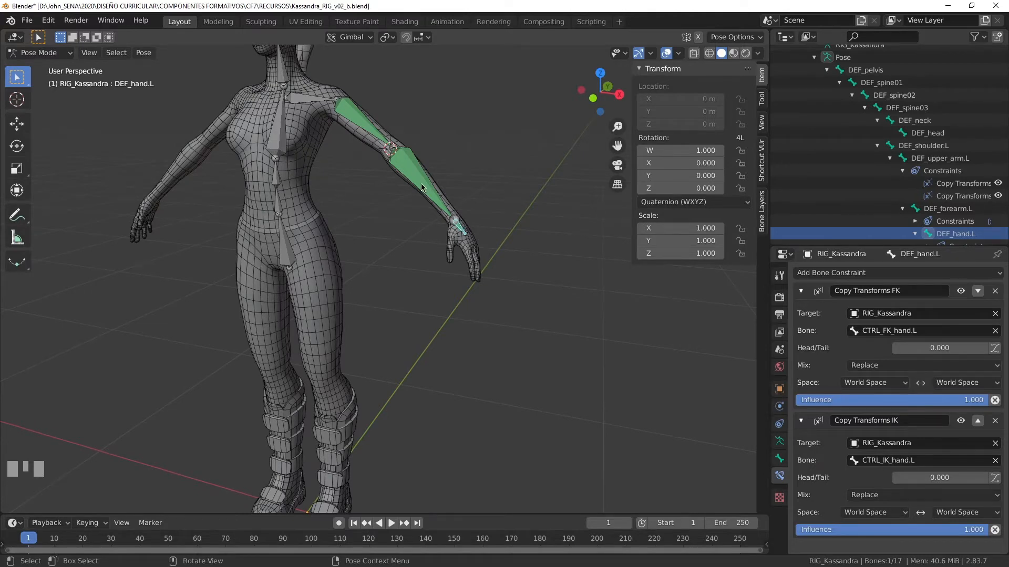
middle_click_drag(481, 195, 500, 294, "shift")
scroll(498, 278, "down", 1)
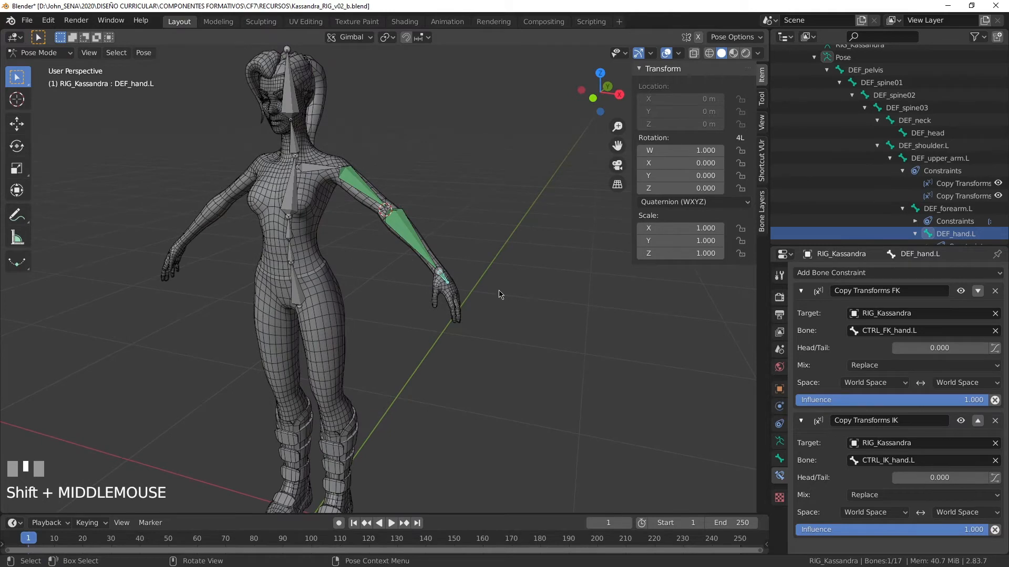
scroll(500, 294, "up", 2)
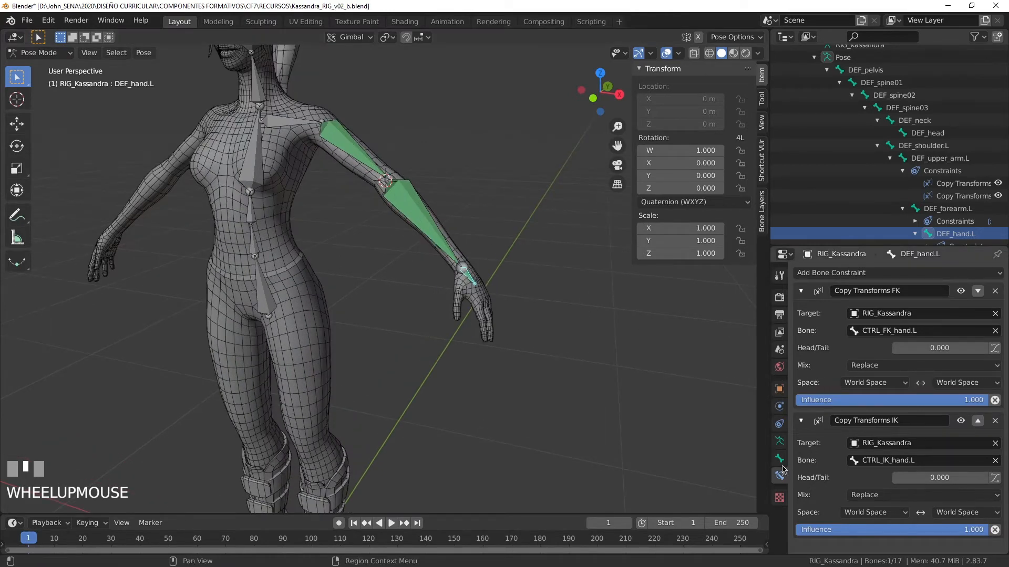
Select CTRL_IK_hand.L on the third armature bone layer, check the second-to-last layer, and return to displaying the third layer alone
left_click(779, 441)
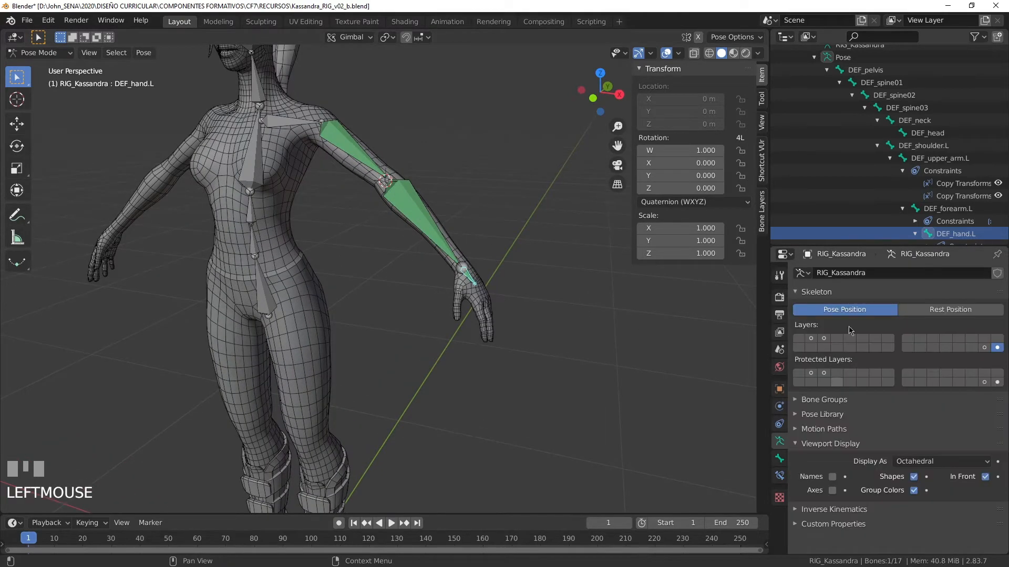
left_click(824, 339)
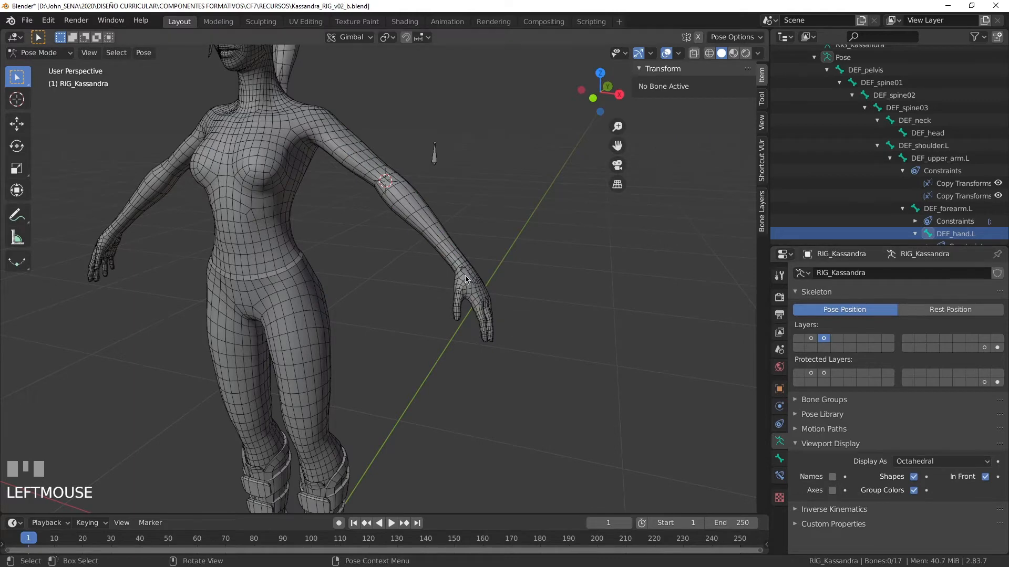
left_click(465, 276)
mouse_move(515, 318)
middle_mouse_down("shift")
mouse_move(533, 317)
mouse_move(503, 317)
mouse_move(510, 326)
middle_mouse_up("shift")
left_click(984, 348)
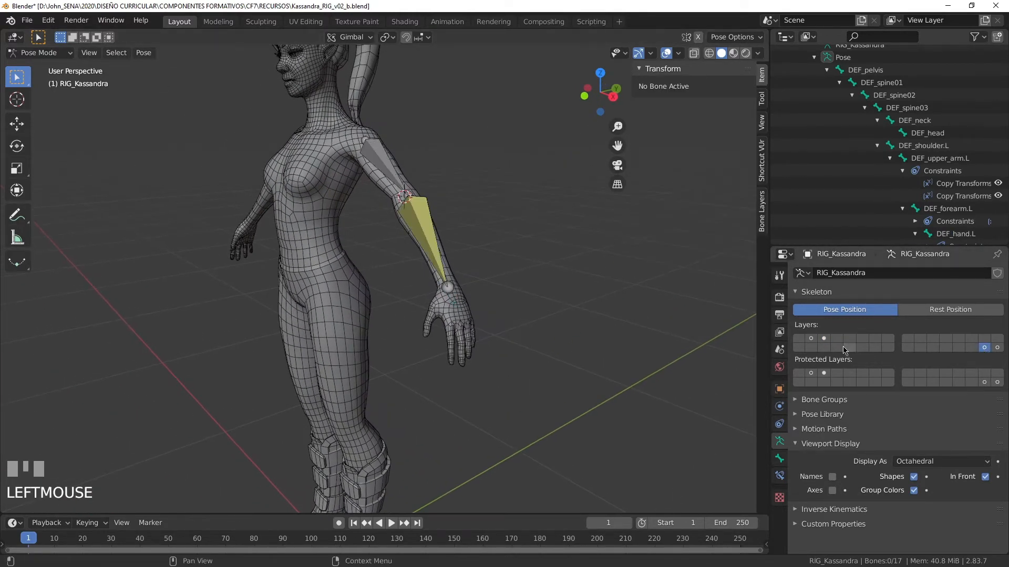
left_click(824, 338)
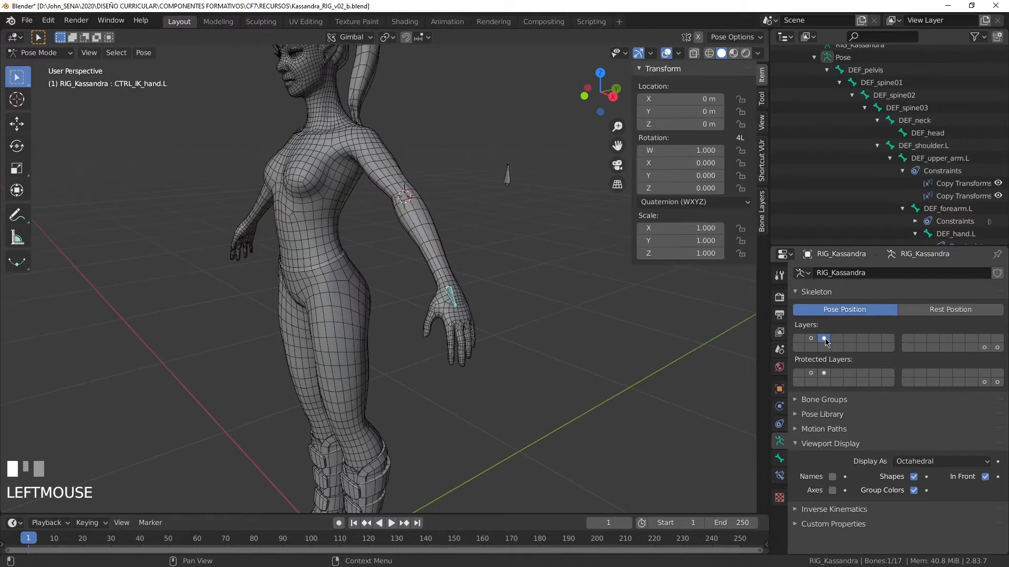
Move the CTRL_IK_hand.L and CTRL_IK_elbow.L control bones together to the third-from-last bone layer
left_click(508, 181, "shift")
scroll(508, 182, "down", 2)
middle_click_drag(508, 181, 462, 228, "shift")
scroll(478, 226, "up", 2)
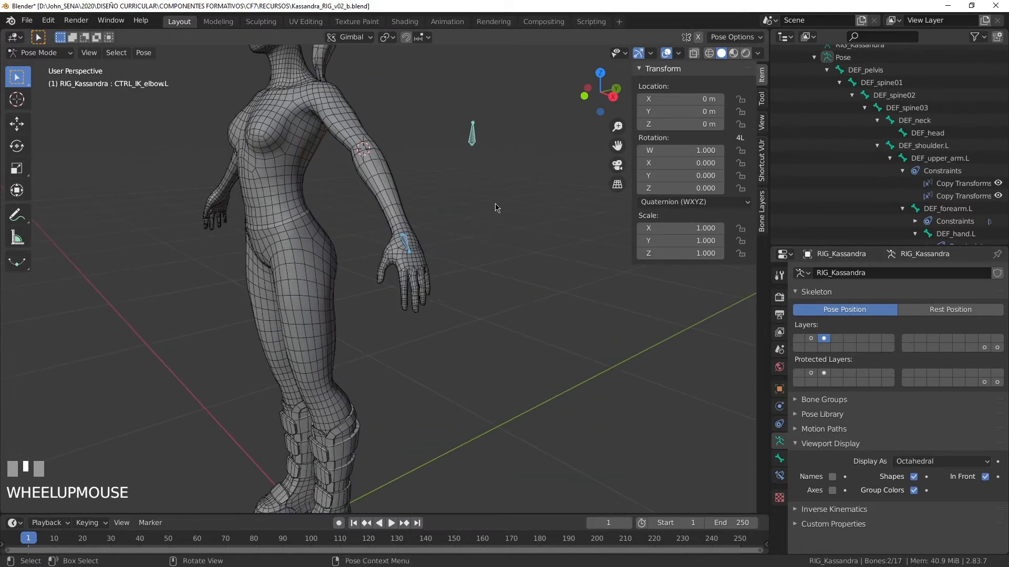
left_click(407, 255)
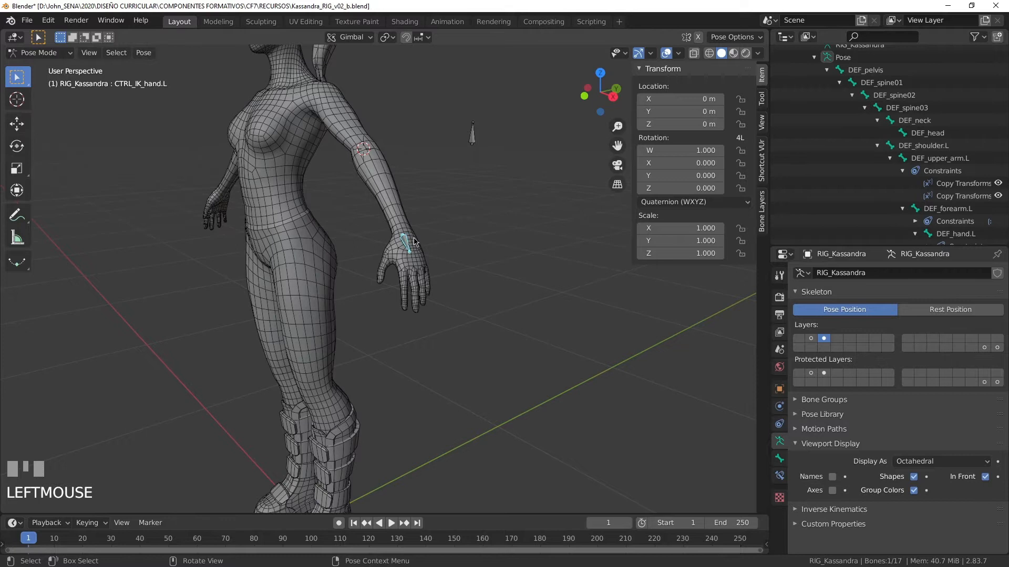
left_click(472, 136, "shift")
key("m")
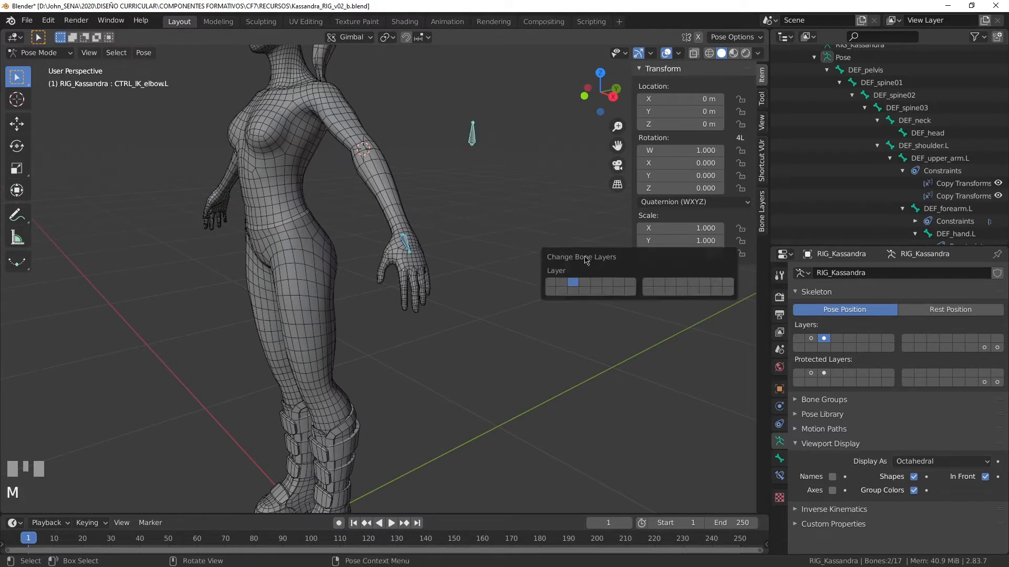
left_click(706, 291)
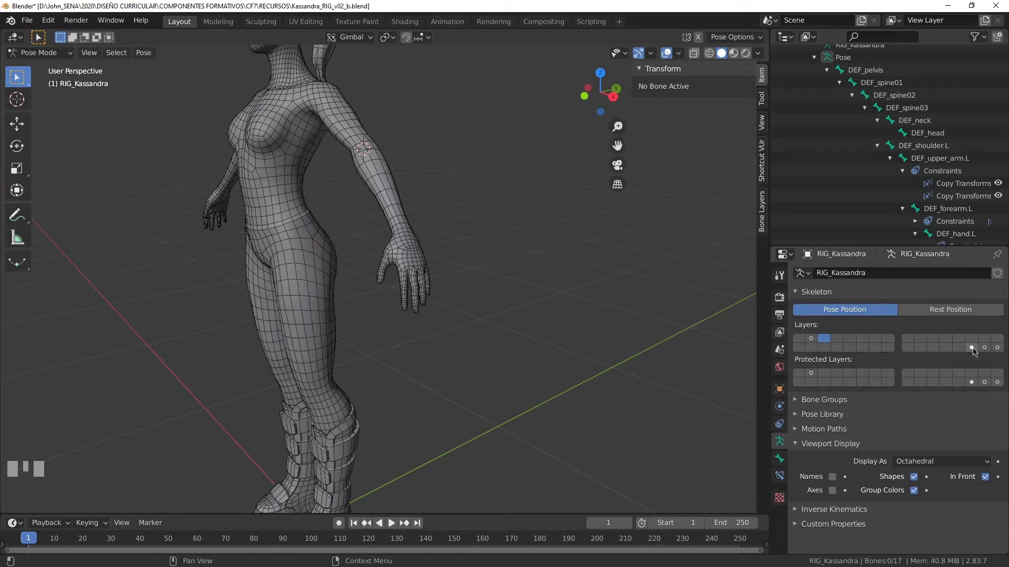
Move all three left-arm bones on the second bone layer to the fourth-from-last layer, and display the last layer with the deform bones
left_click(811, 339)
scroll(377, 254, "down", 2)
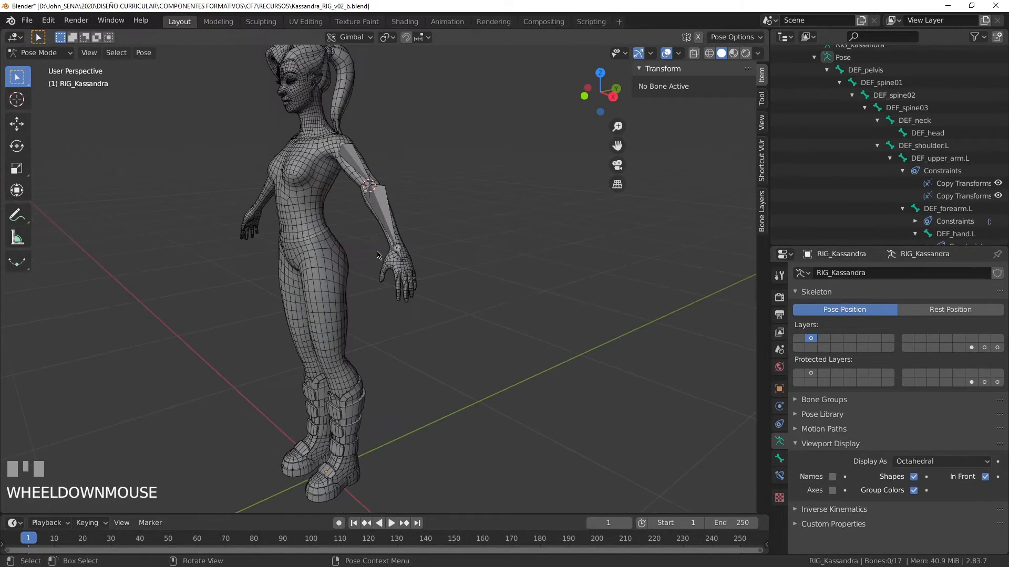
key("a")
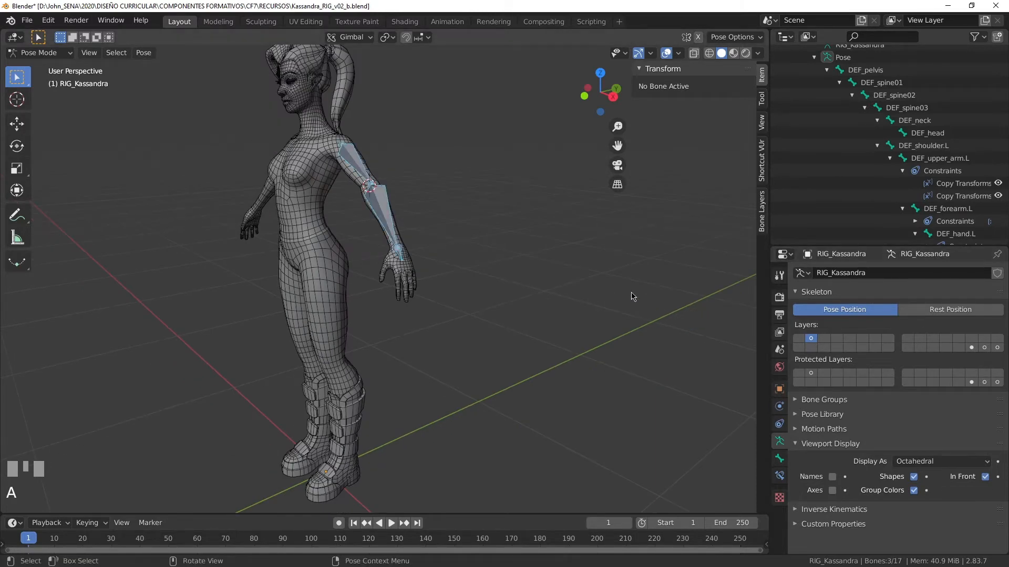
key("m")
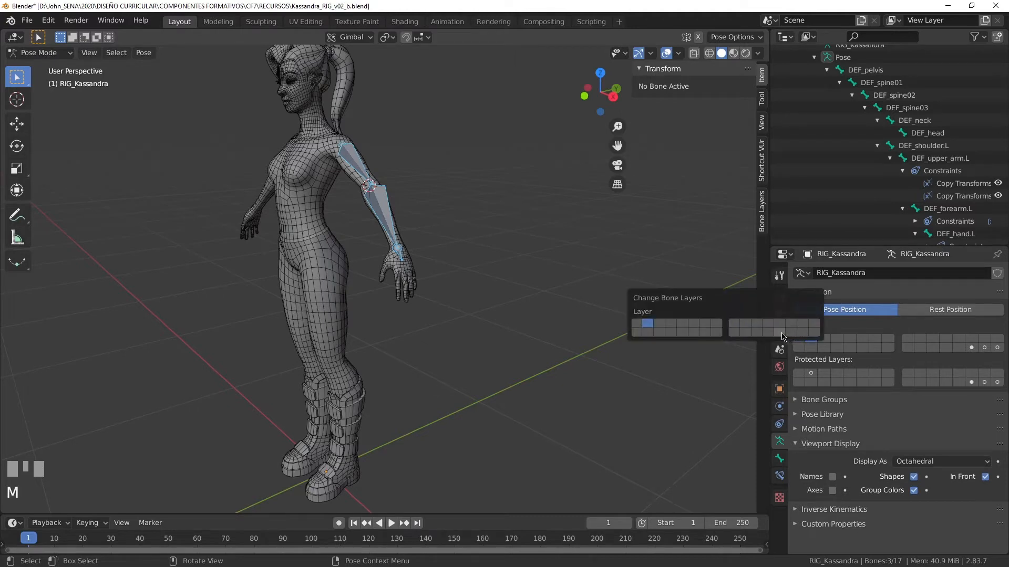
left_click(782, 337)
left_click(997, 347)
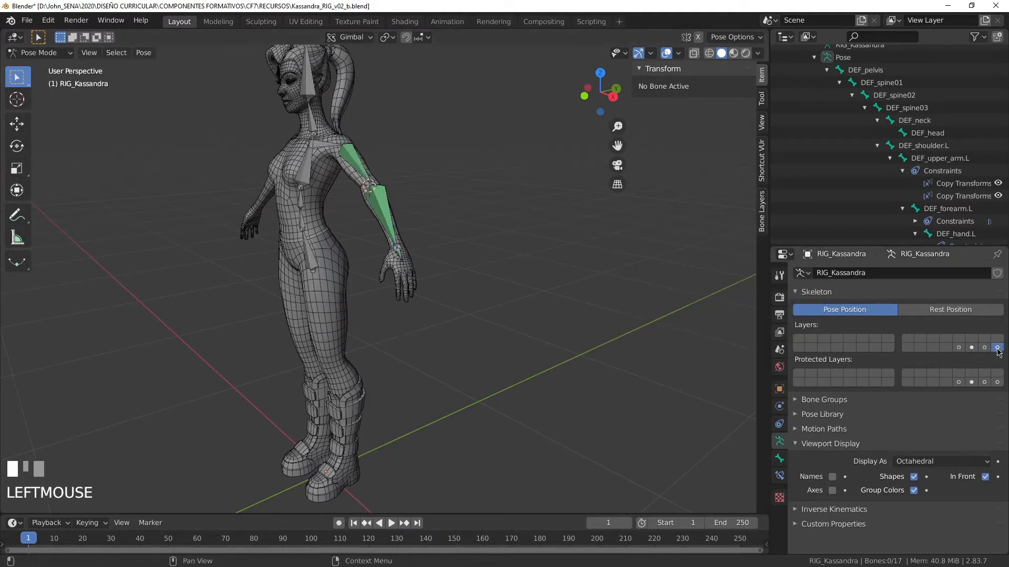
Show the second-to-last, third-from-last and fourth-from-last bone layers one at a time to check which arm bones each holds
left_click(985, 347)
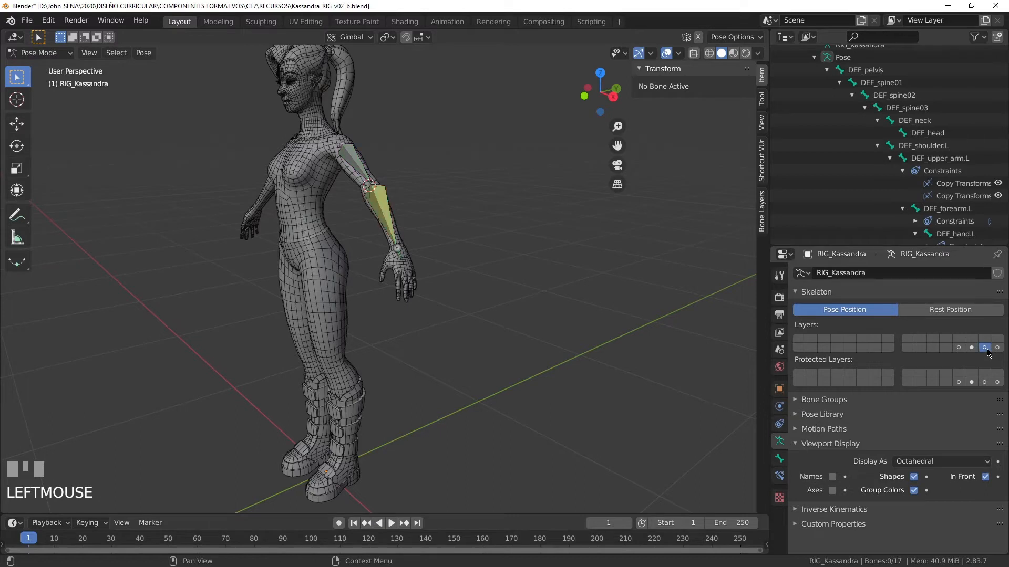
left_click(971, 348)
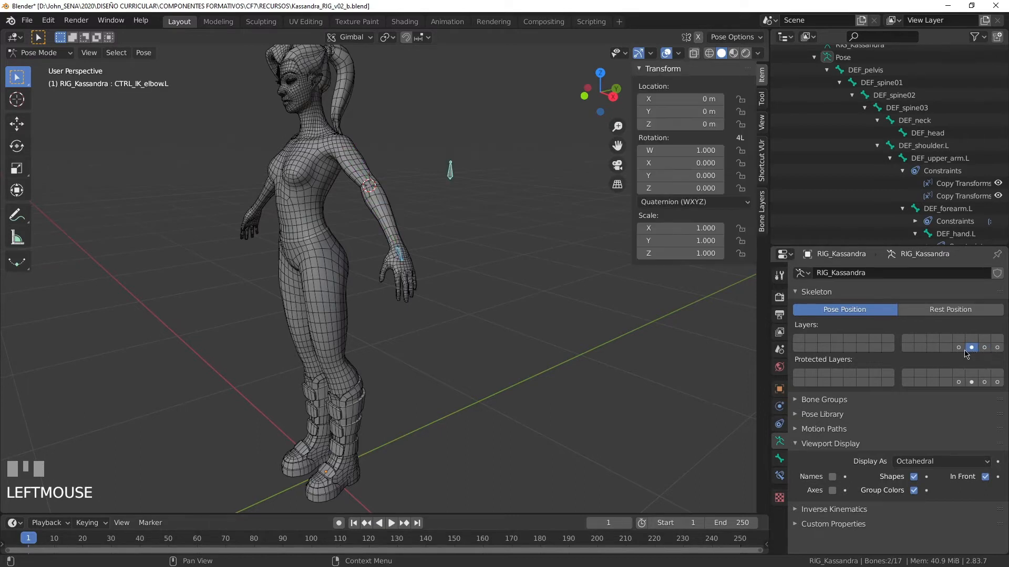
left_click(958, 347)
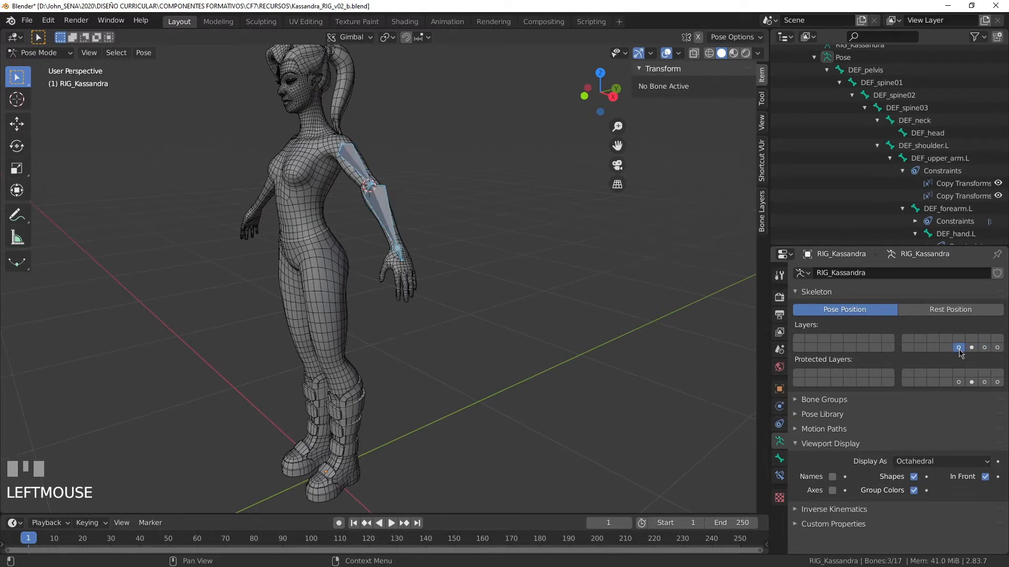
scroll(352, 105, "up", 2)
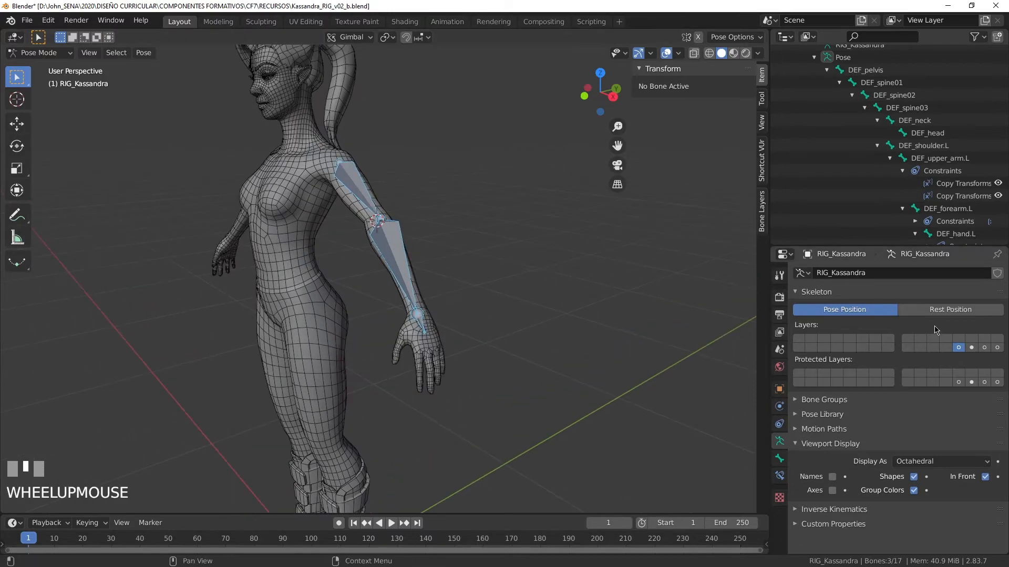
Display only the third-from-last bone layer with the IK controls and select the CTRL_IK_hand.L bone
left_click(971, 348)
scroll(475, 310, "up", 3)
middle_click_drag(555, 284, 534, 289, "shift")
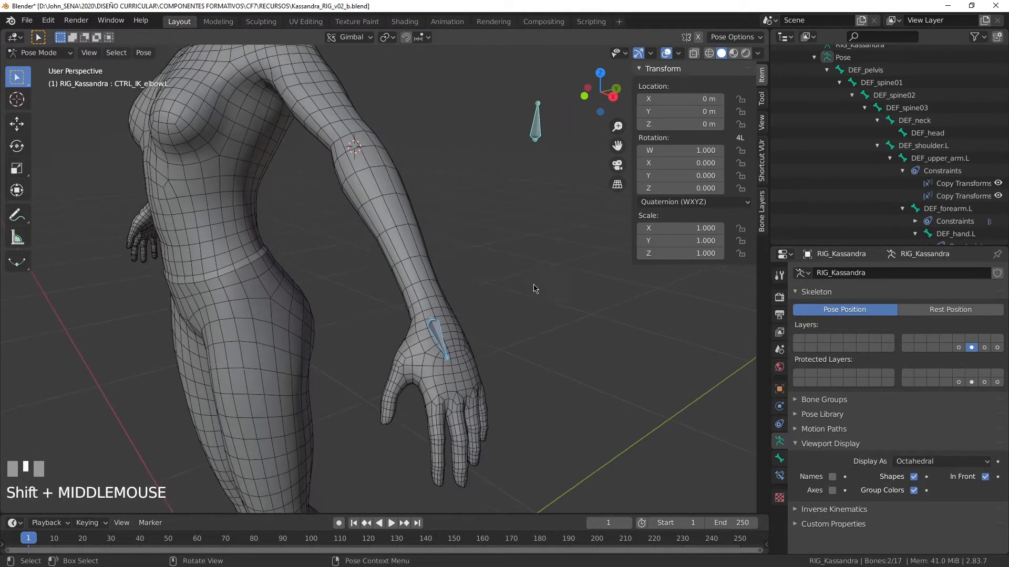
scroll(533, 288, "up", 2)
left_click(444, 335)
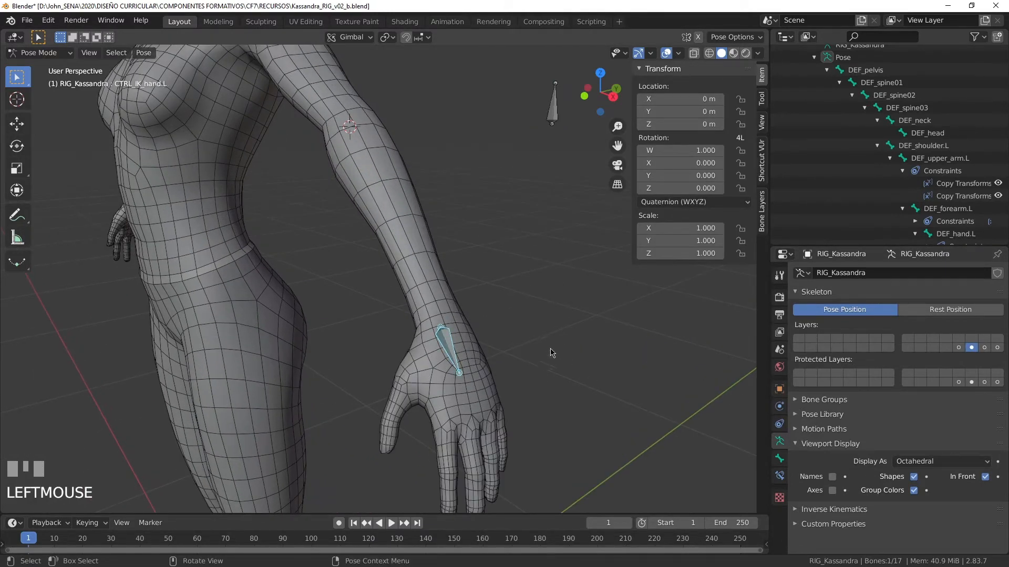
middle_click_drag(550, 353, 486, 300, "shift")
scroll(483, 309, "down", 2)
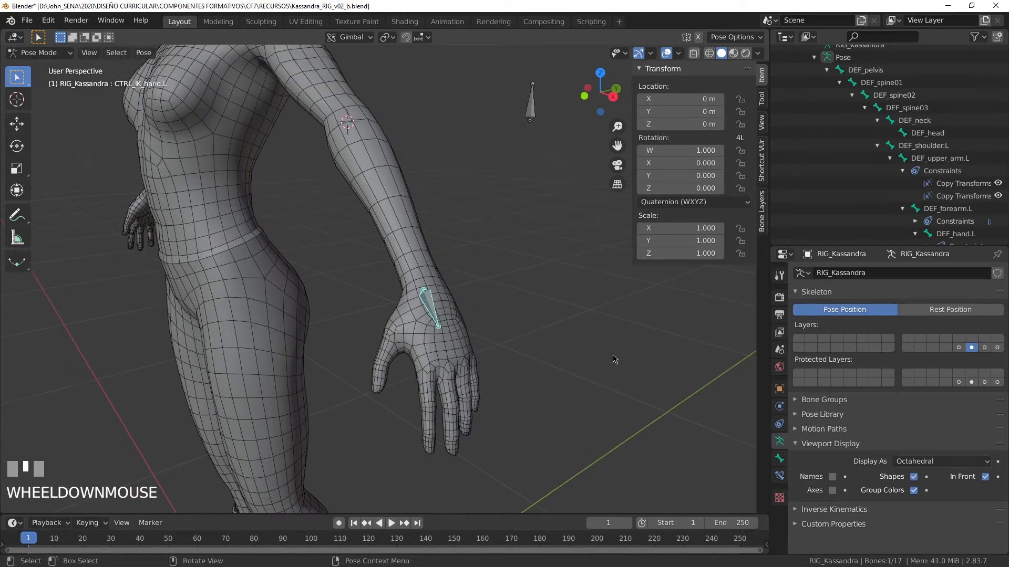
Add a custom property to the CTRL_IK_hand.L bone and expand the bone's properties beside its transform values
left_click(780, 477)
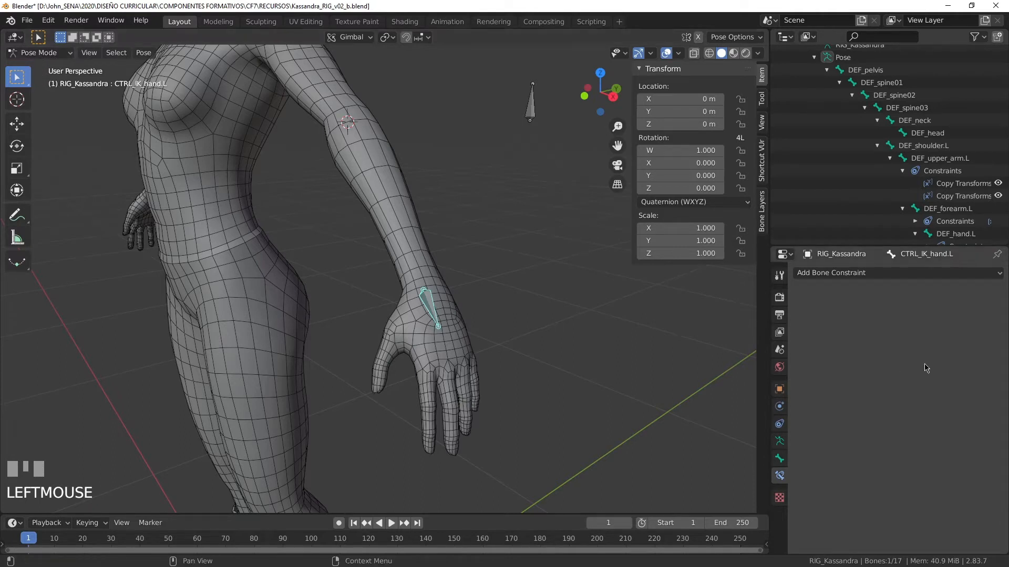
left_click(779, 458)
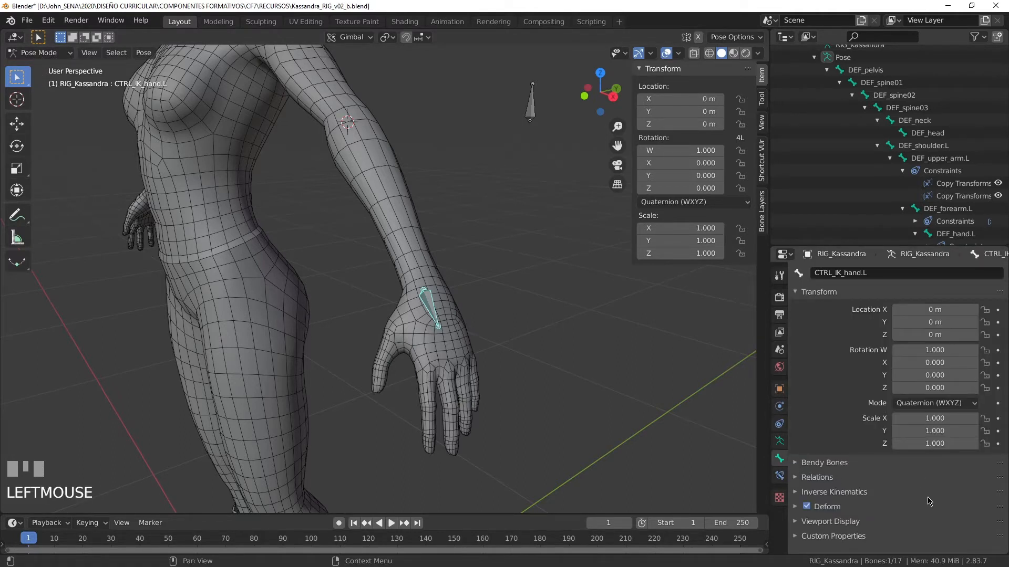
scroll(900, 504, "down", 1)
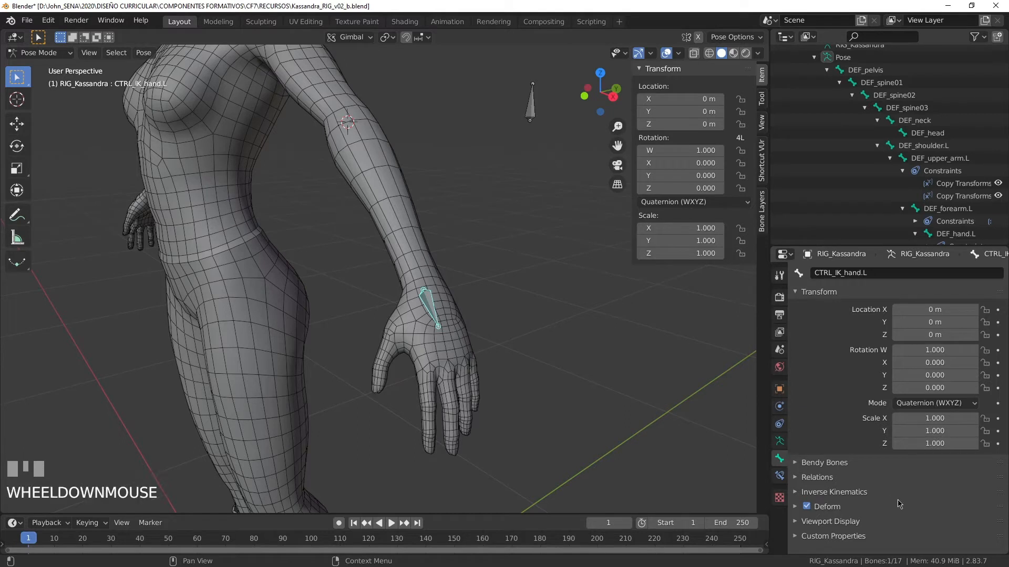
left_click(820, 536)
scroll(819, 536, "down", 1)
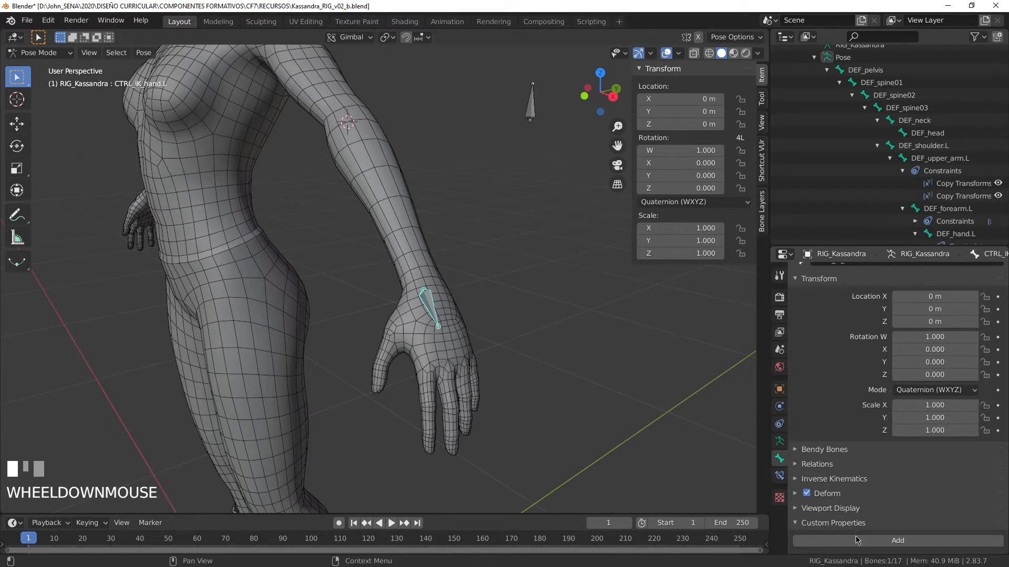
left_click(921, 544)
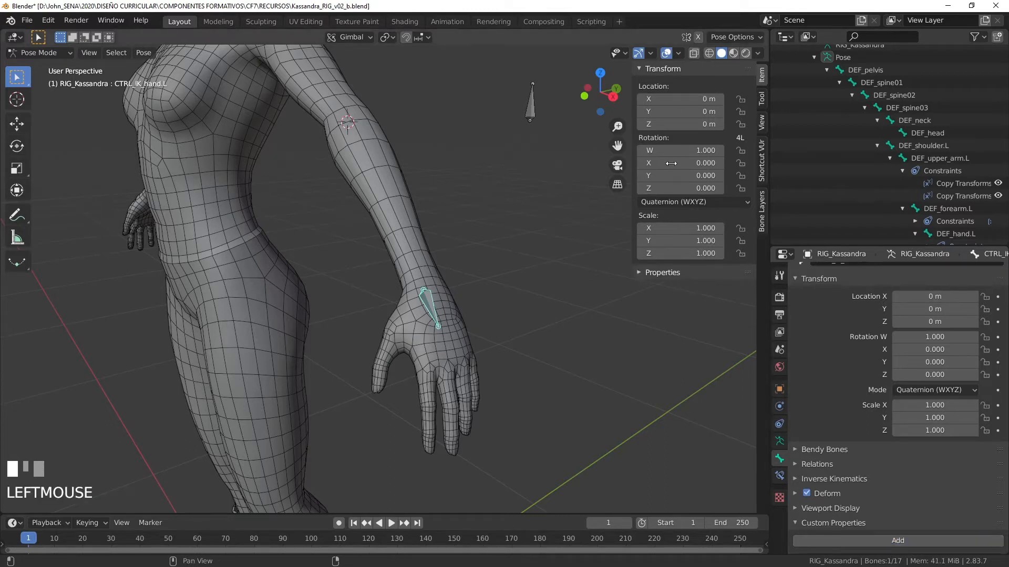
left_click(663, 273)
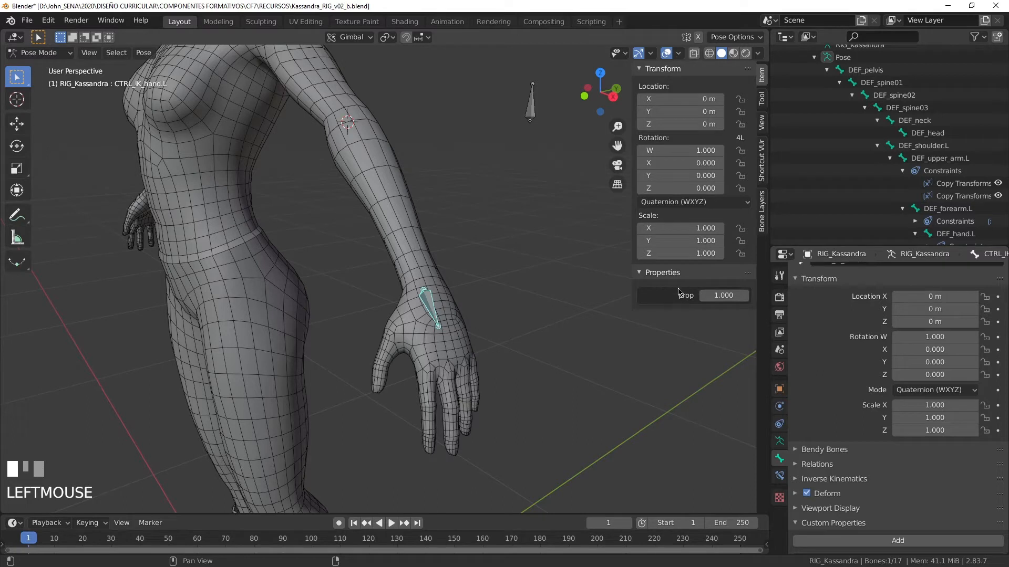
scroll(888, 551, "down", 1)
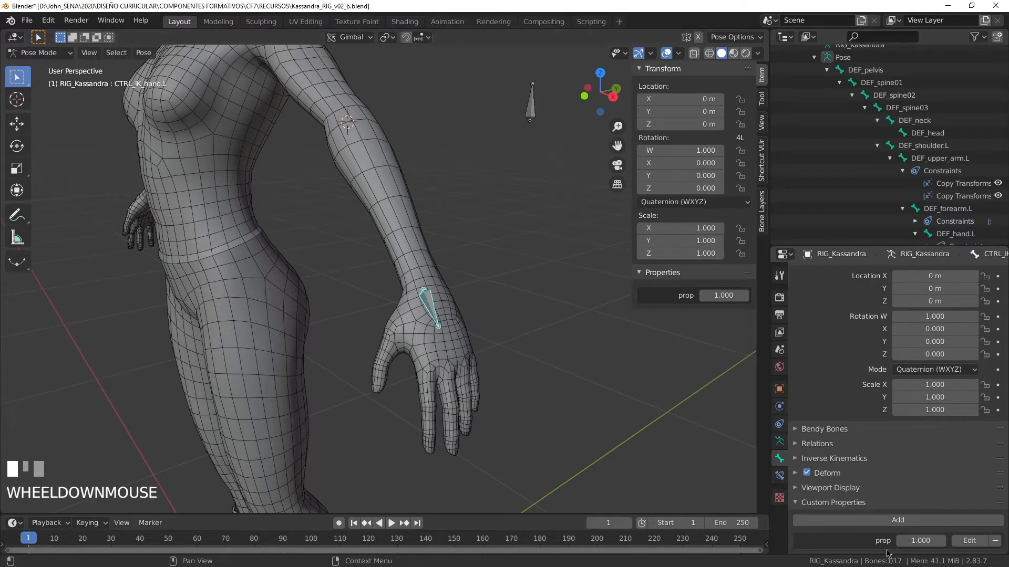
Edit the new custom property, naming it "Switch IK / FK" and giving it a property value of 1.0
left_click(969, 541)
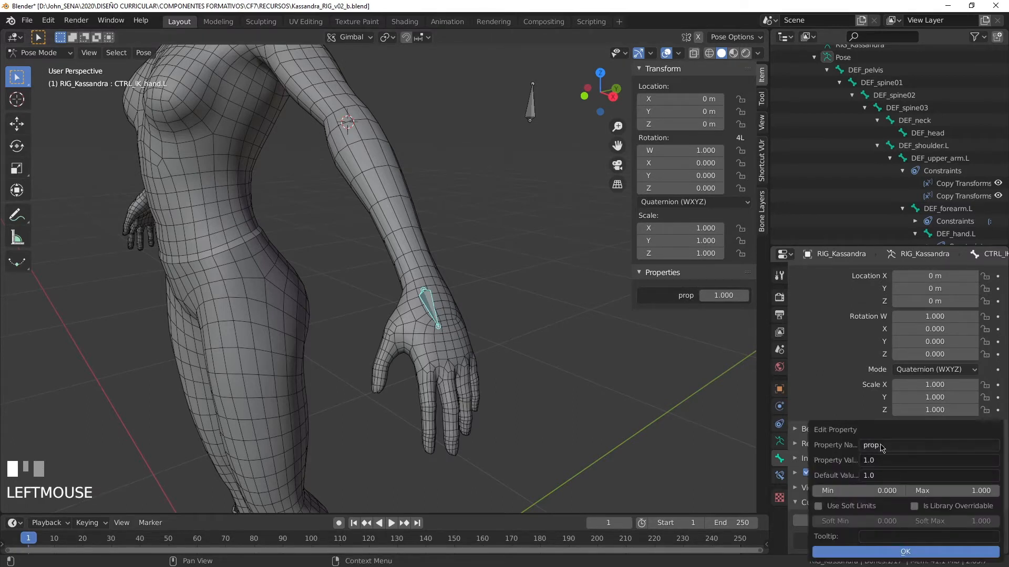
left_click(899, 447)
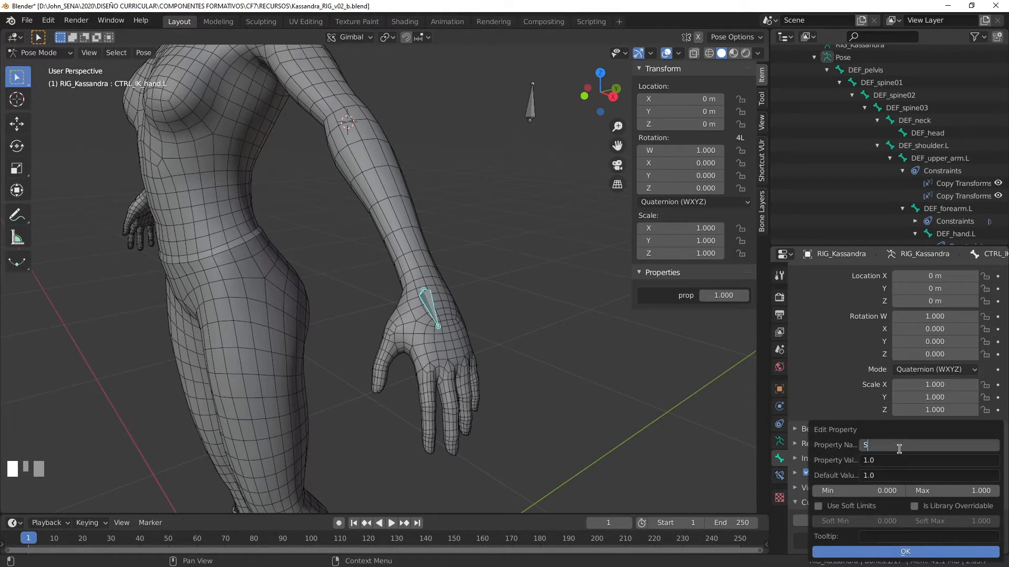
type("witch IK / FK")
left_click(870, 462)
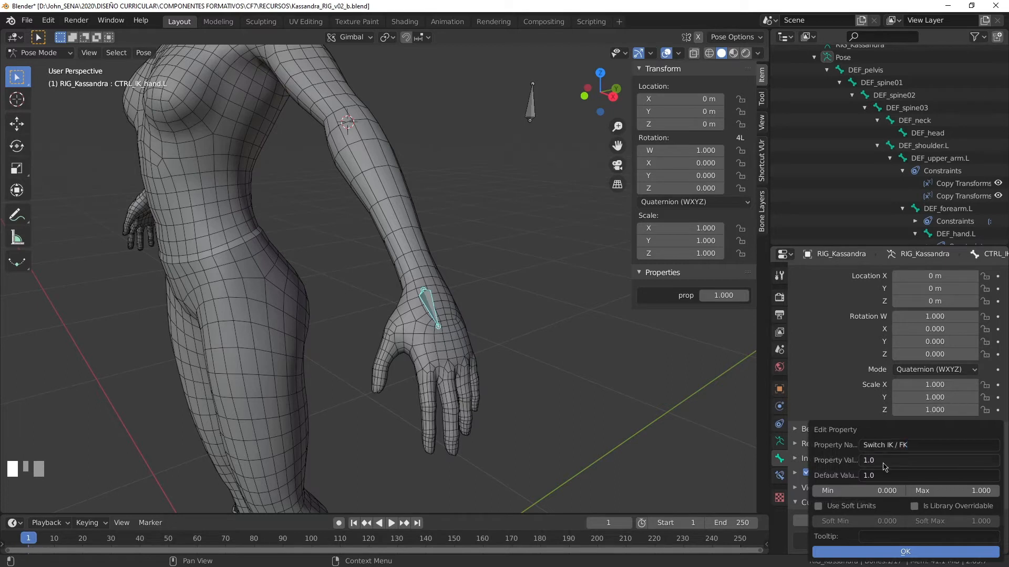
left_click(881, 463)
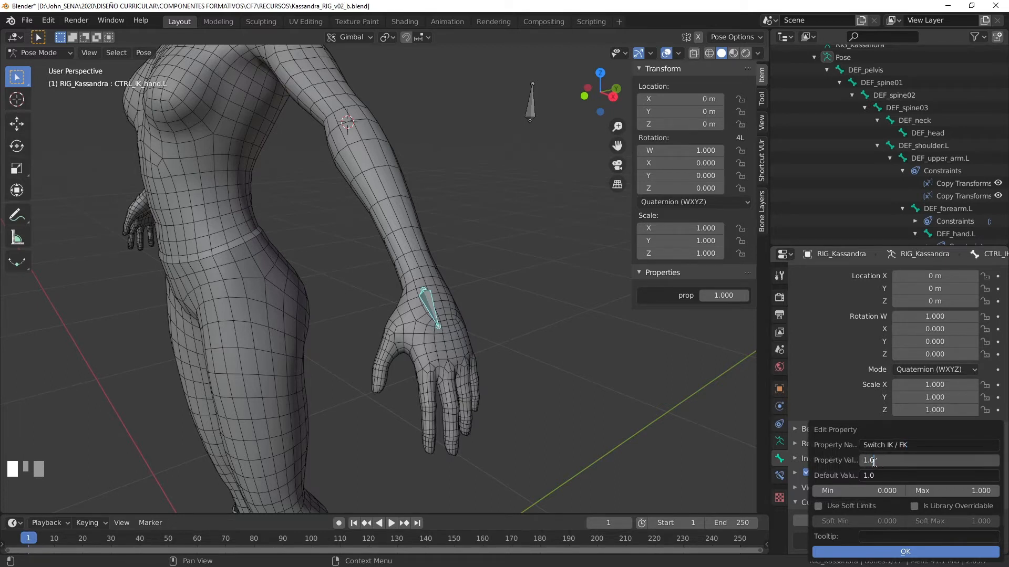
key("BackSpace")
key("BackSpace")
type(".0")
left_click_drag(876, 462, 861, 461)
Enter the property tooltip "Sistema para cambiar de IK a FK. FK=1" and apply the property settings
left_click(869, 536)
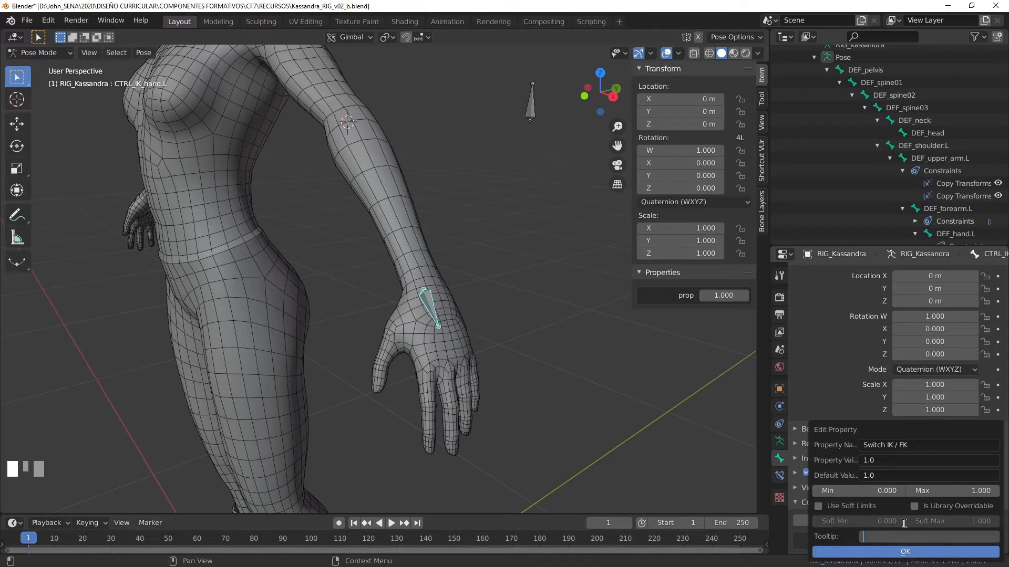
type("Sistema para cambiar de IK a FK")
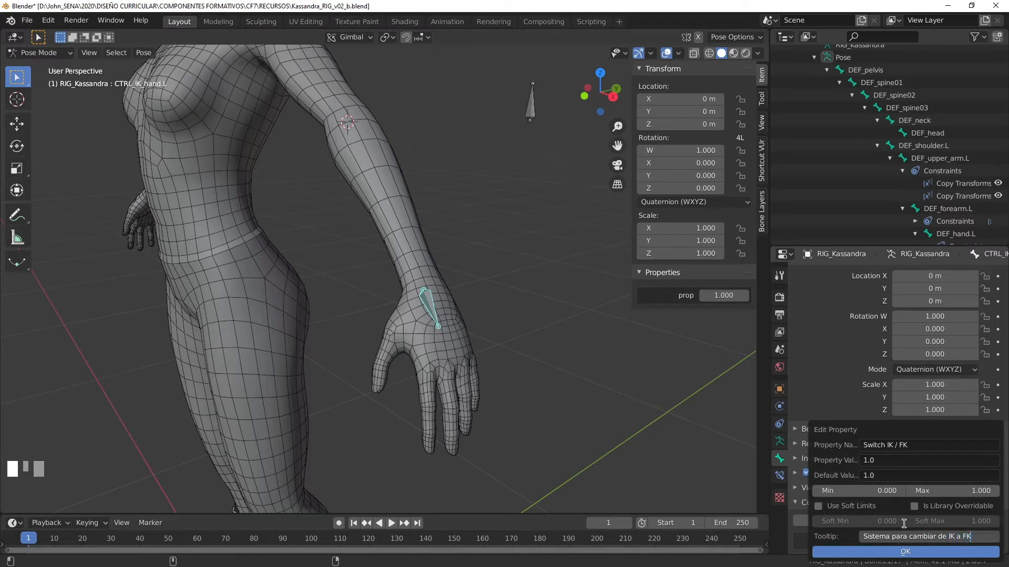
type(". FK=")
type("0")
key("BackSpace")
type("1")
left_click(929, 552)
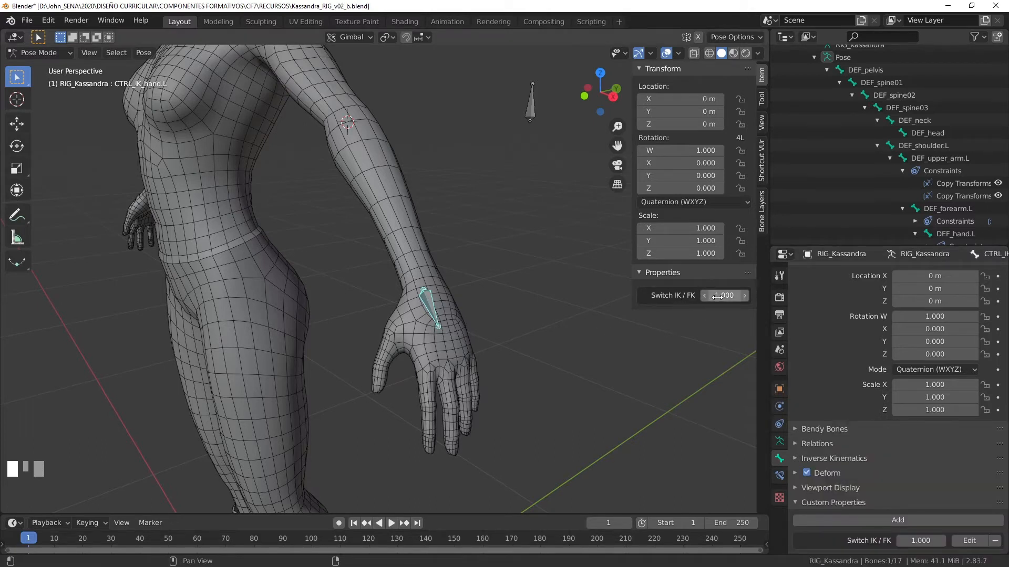
Examine the Switch IK / FK property and its tooltip on CTRL_IK_hand.L, and deselect the bone
left_click(725, 337)
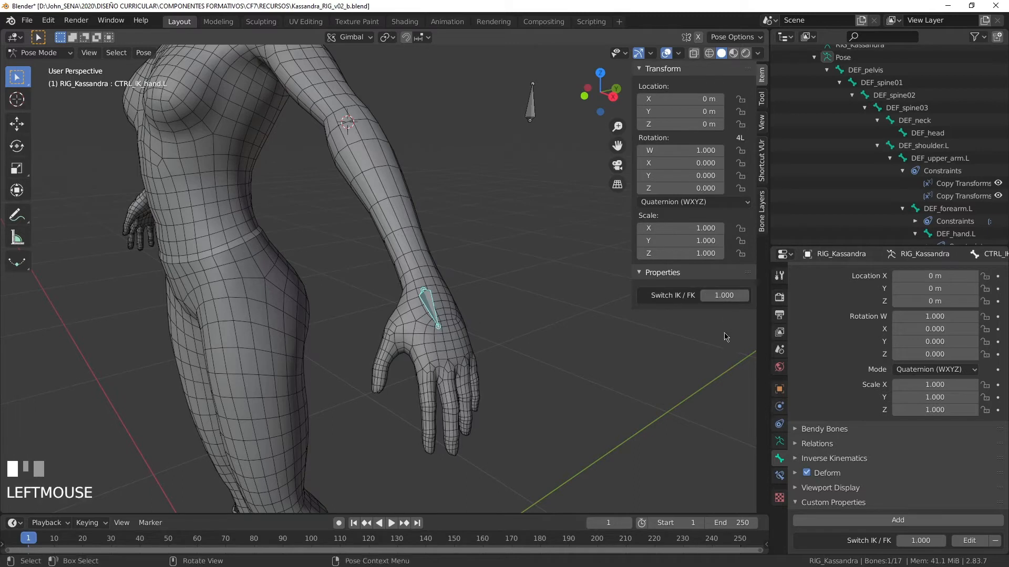
left_click(426, 310)
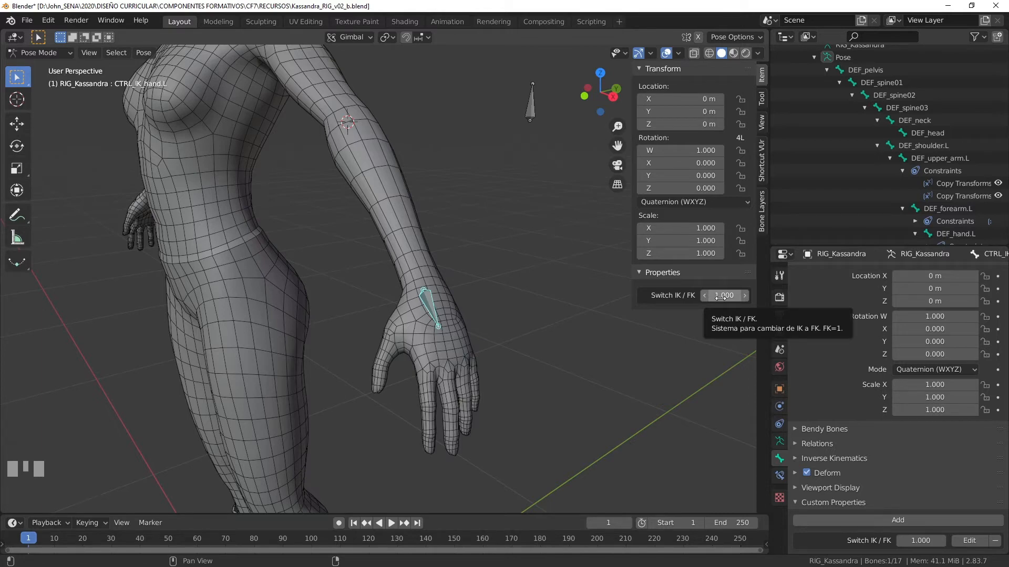
left_click(541, 329)
scroll(541, 329, "down", 2)
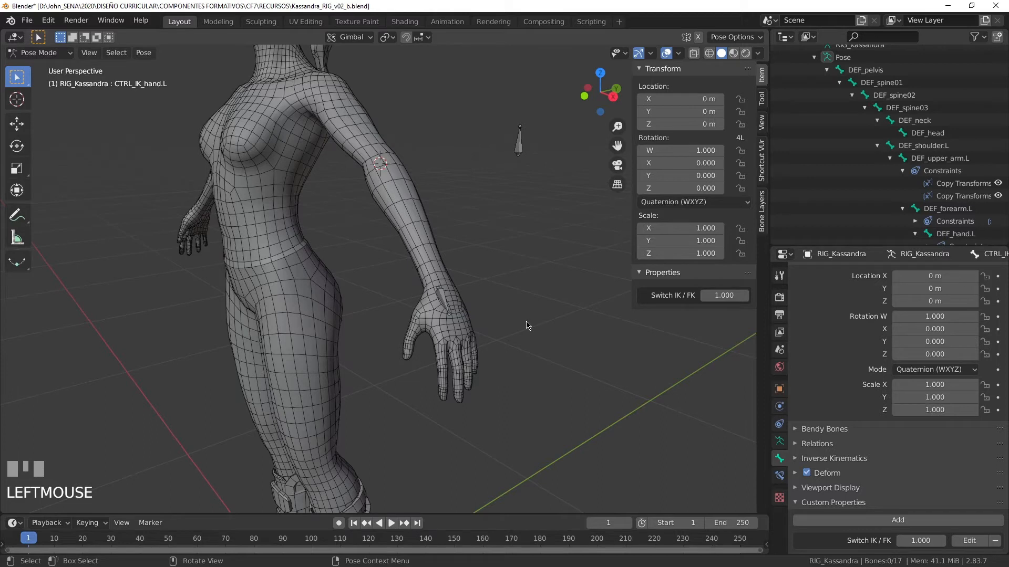
Select CTRL_IK_hand.L and copy the data path of its Switch IK / FK property
left_click(441, 296)
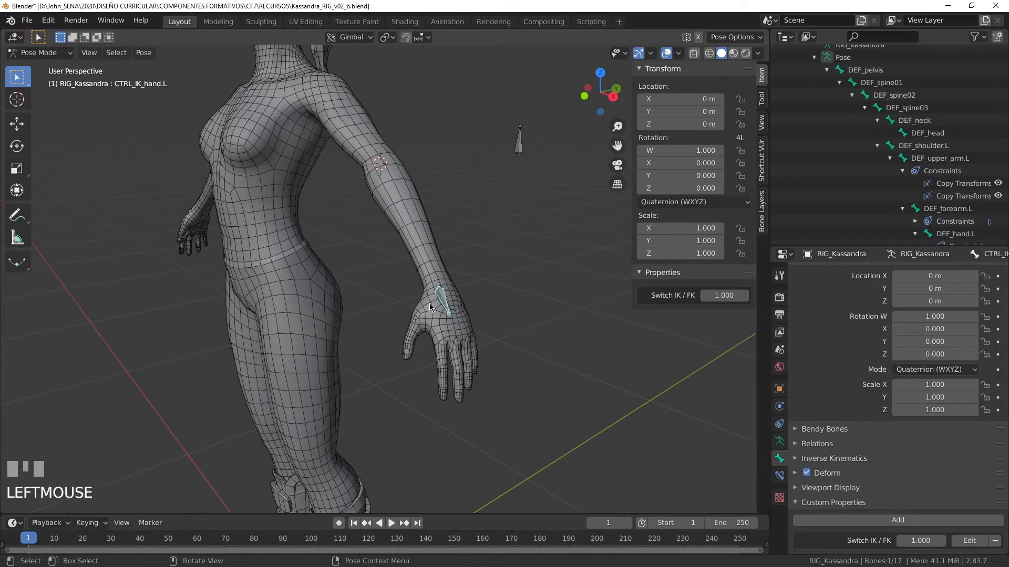
right_click(724, 296)
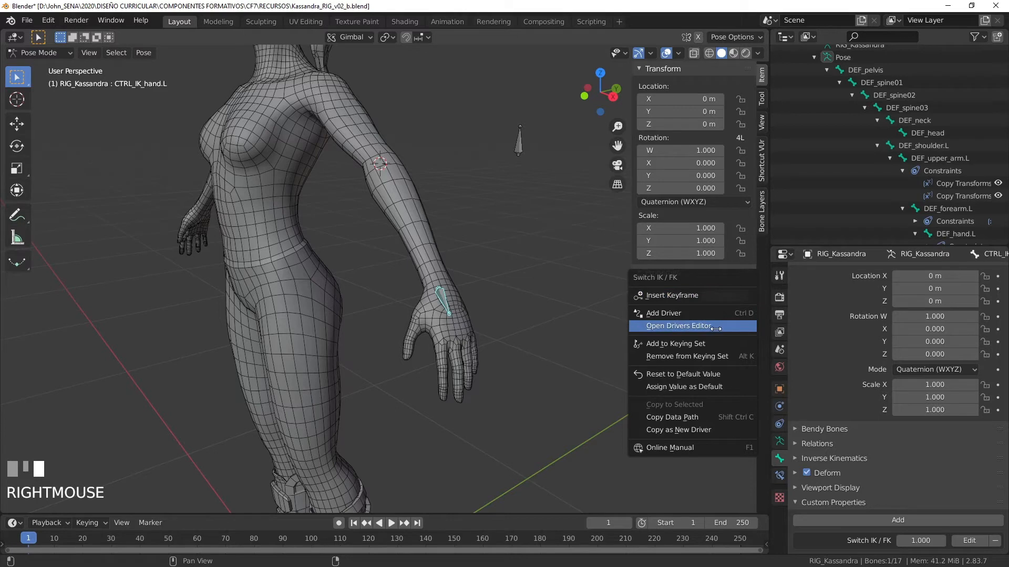
left_click(700, 422)
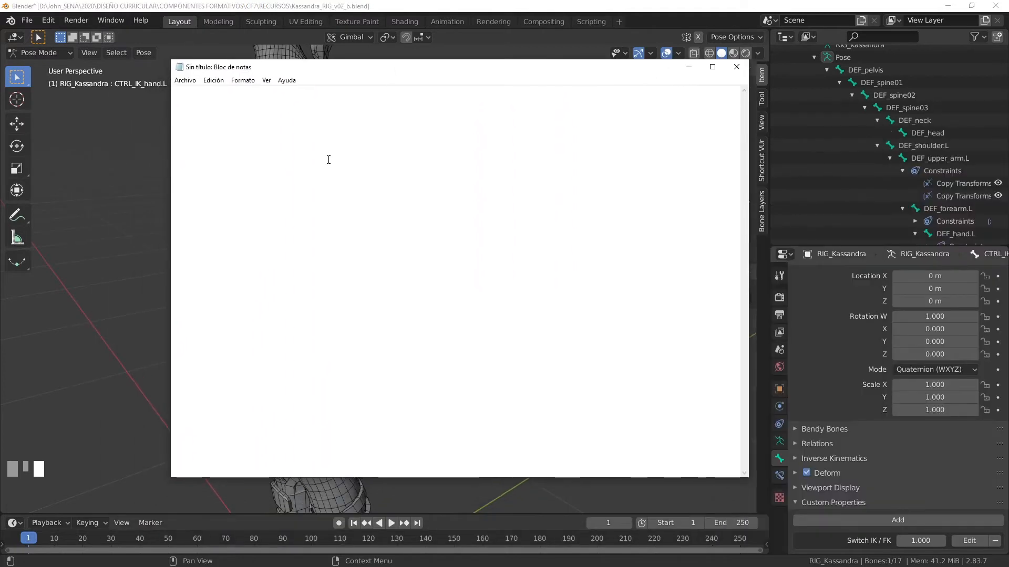
Paste the copied data path into a blank Notepad document and examine its bone and property name parts
type("pose.bones[\"CTRL_IK_hand.L\"][\"Switch IK / FK\"]")
left_click_drag(411, 94, 155, 101)
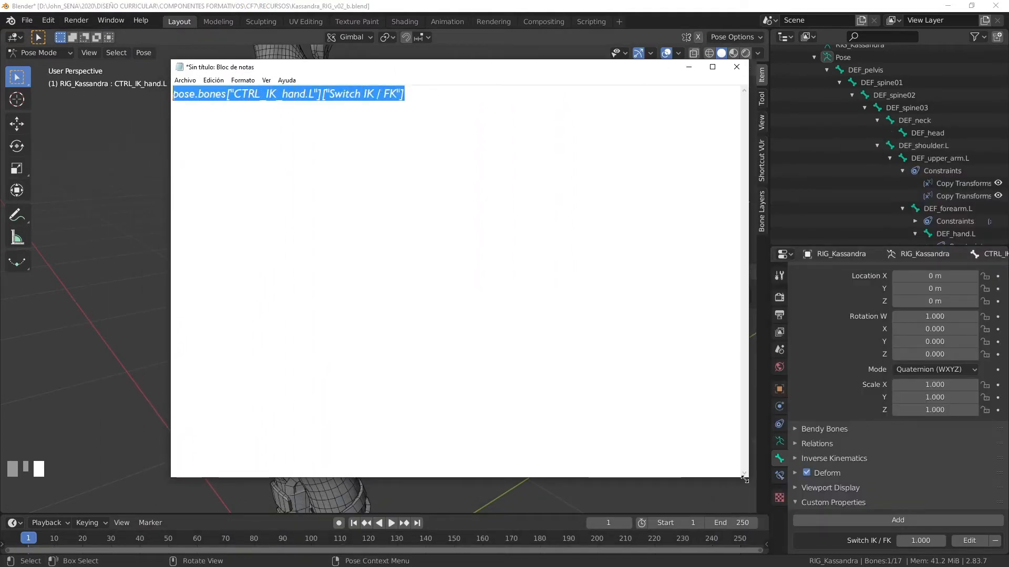
left_click_drag(748, 477, 527, 366)
left_click(196, 89)
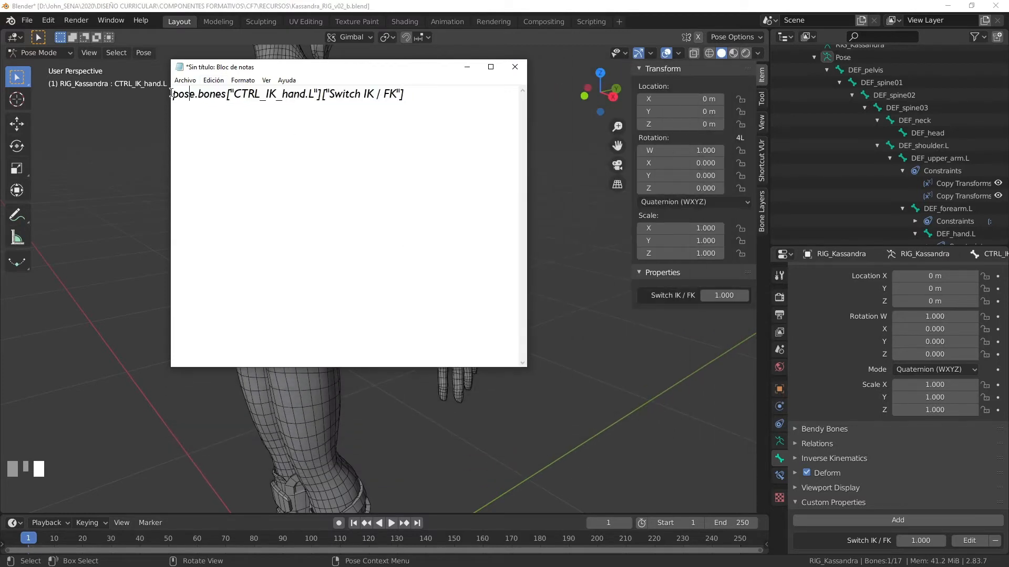
left_click_drag(173, 95, 398, 95)
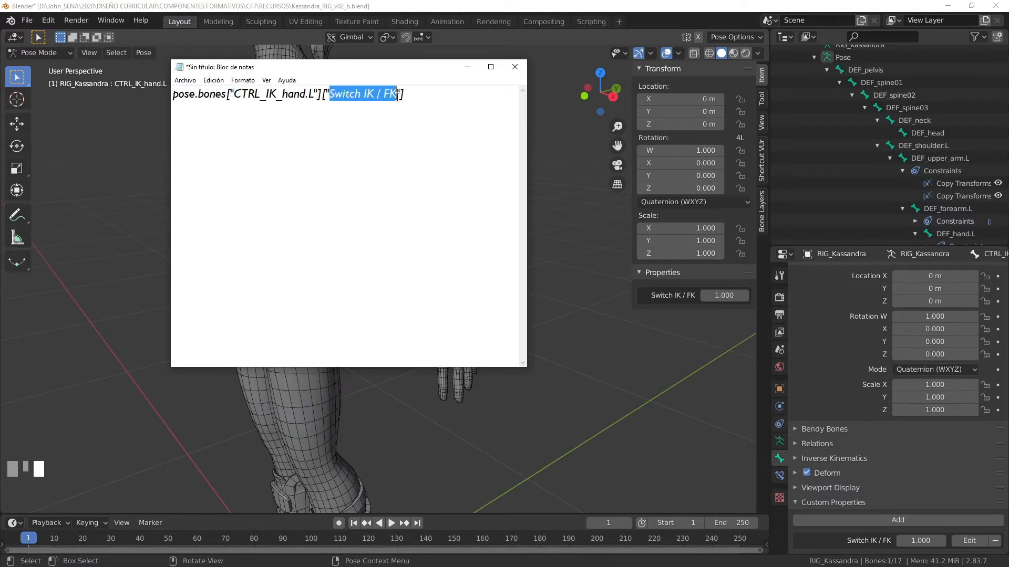
left_click(408, 94)
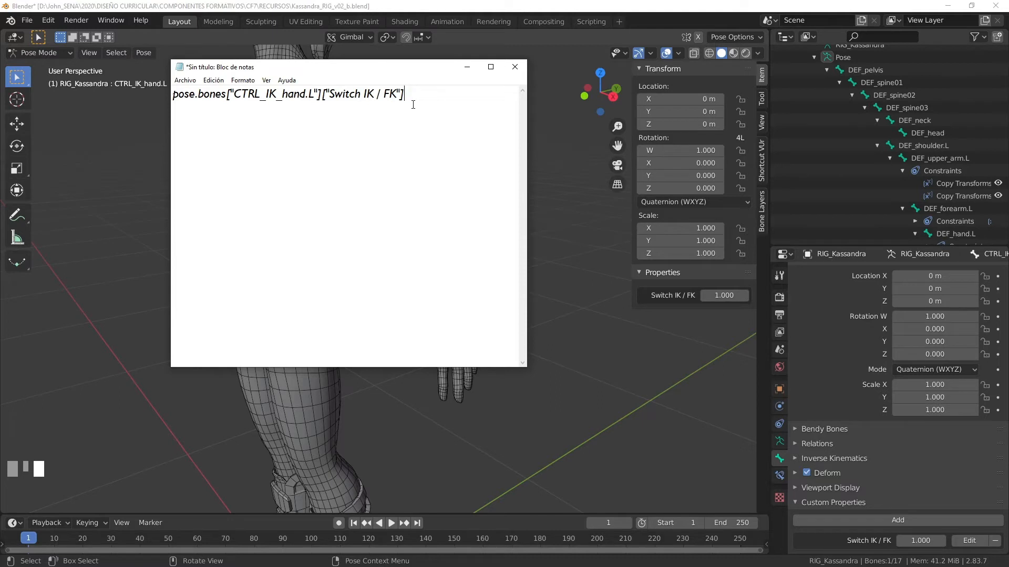
left_click_drag(406, 96, 172, 95)
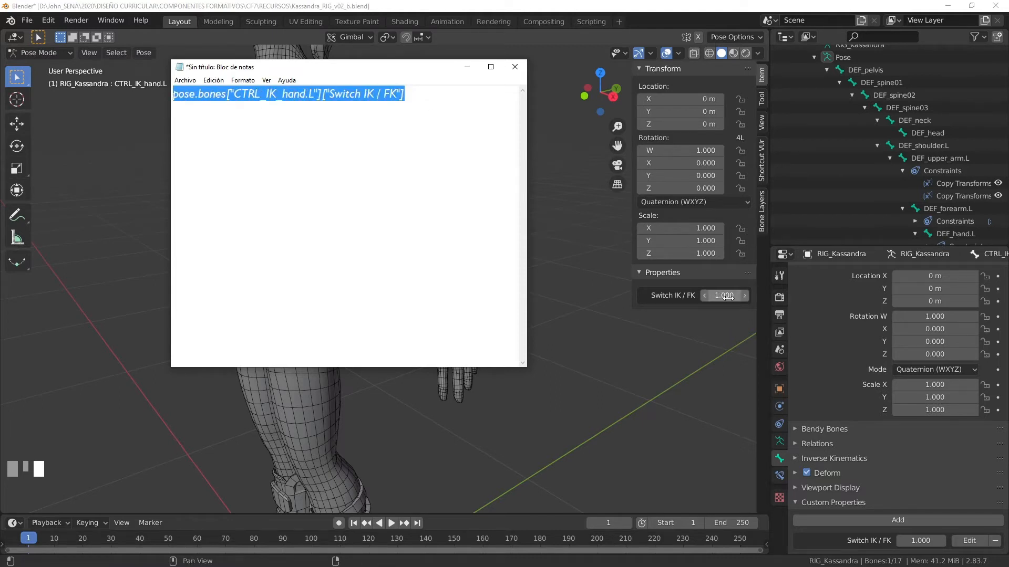
Close the Notepad document without saving it and return to Blender
left_click_drag(315, 66, 318, 86)
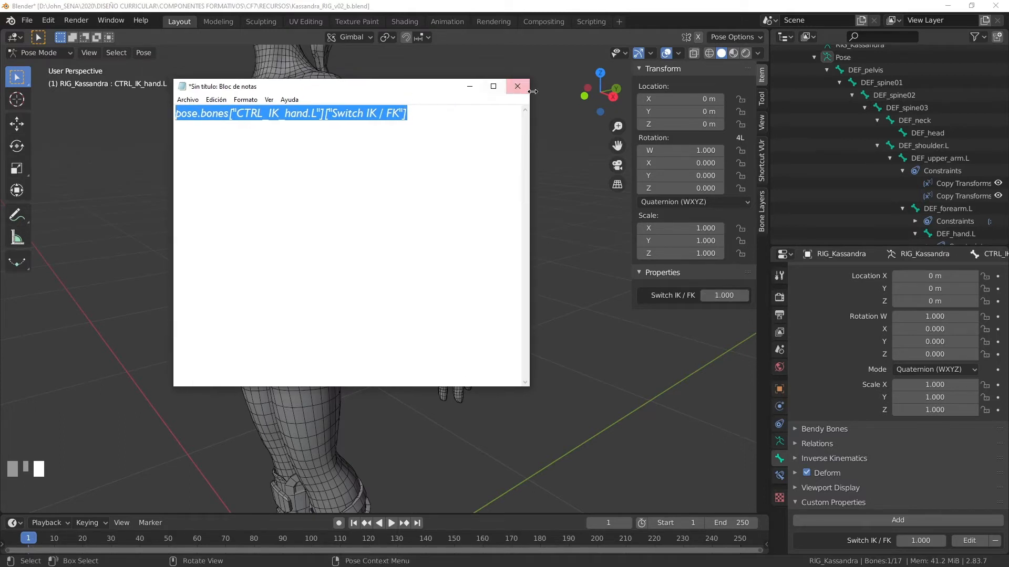
left_click(518, 86)
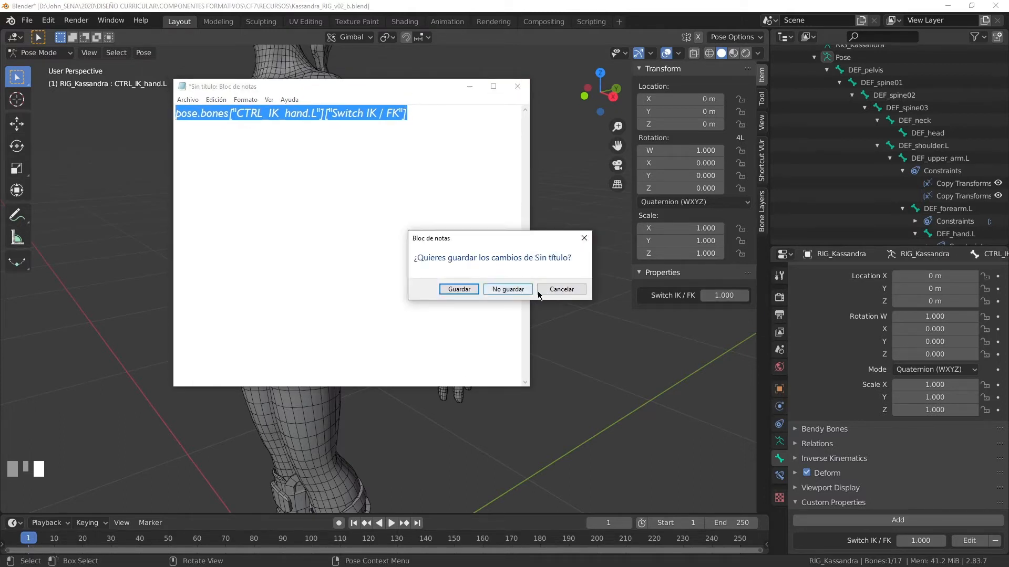
left_click(507, 290)
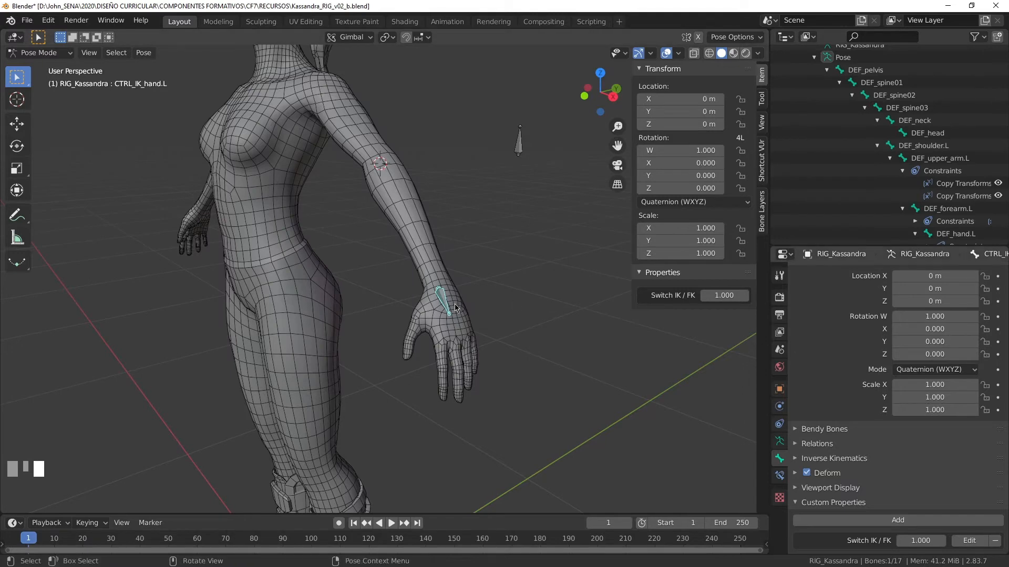
Show only the armature layer that holds the deform bones, bringing the left arm's DEF bones into view
left_click(779, 441)
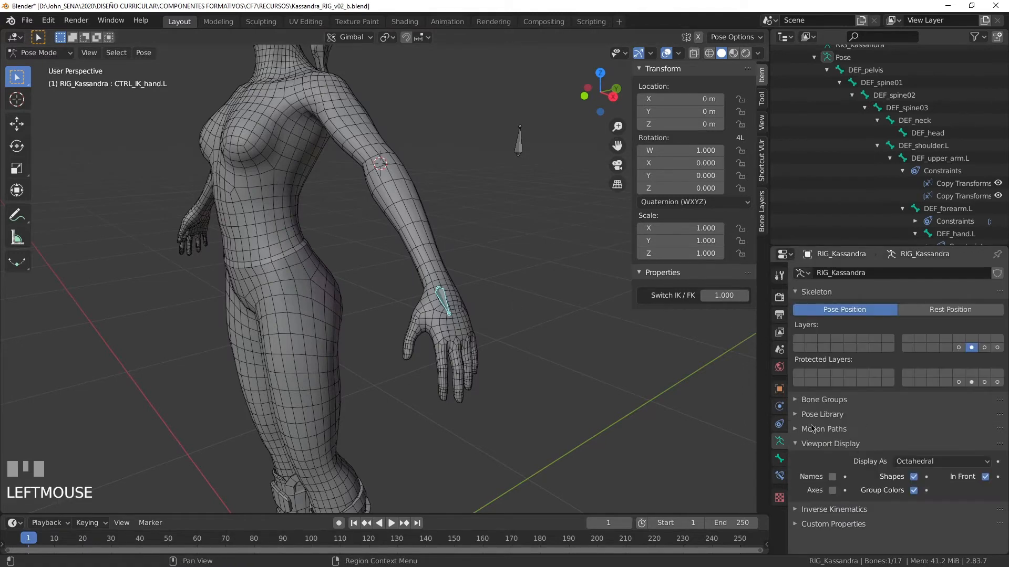
left_click(997, 347)
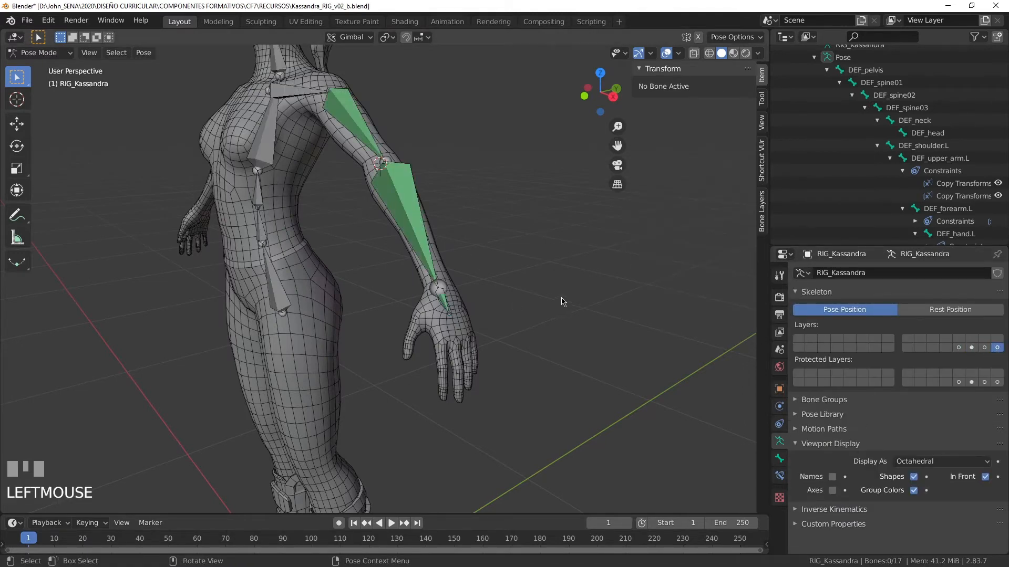
middle_click_drag(450, 218, 476, 271, "shift")
scroll(471, 295, "up", 3)
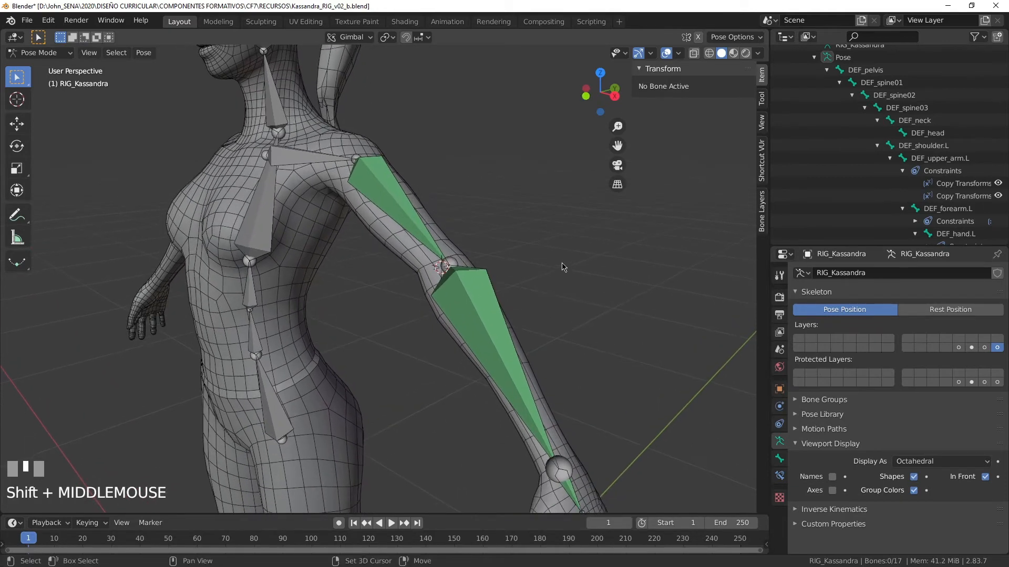
Add a driver of type Scripted Expression to the Influence of DEF_upper_arm.L's Copy Transforms FK constraint
left_click(390, 182)
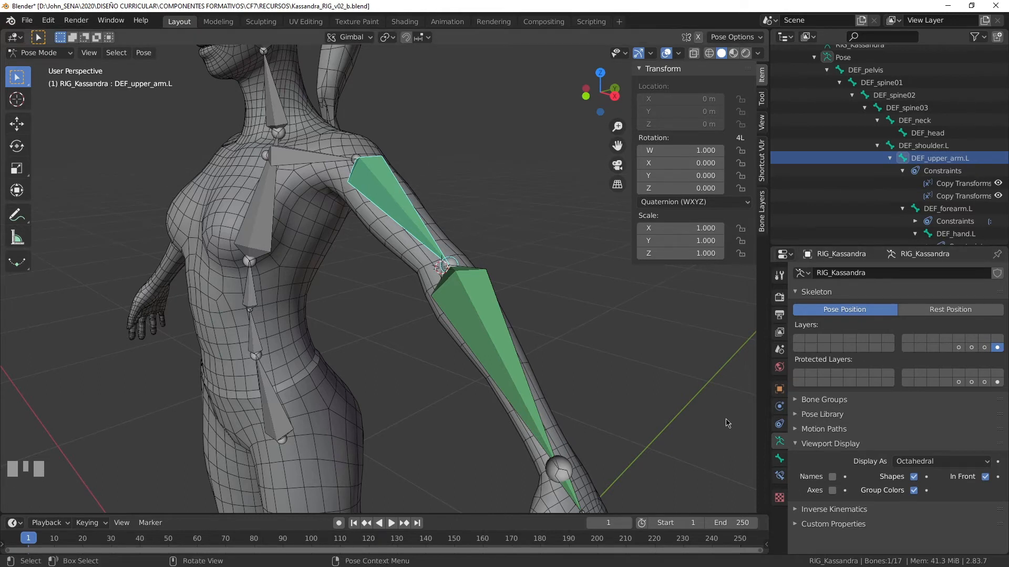
left_click(780, 477)
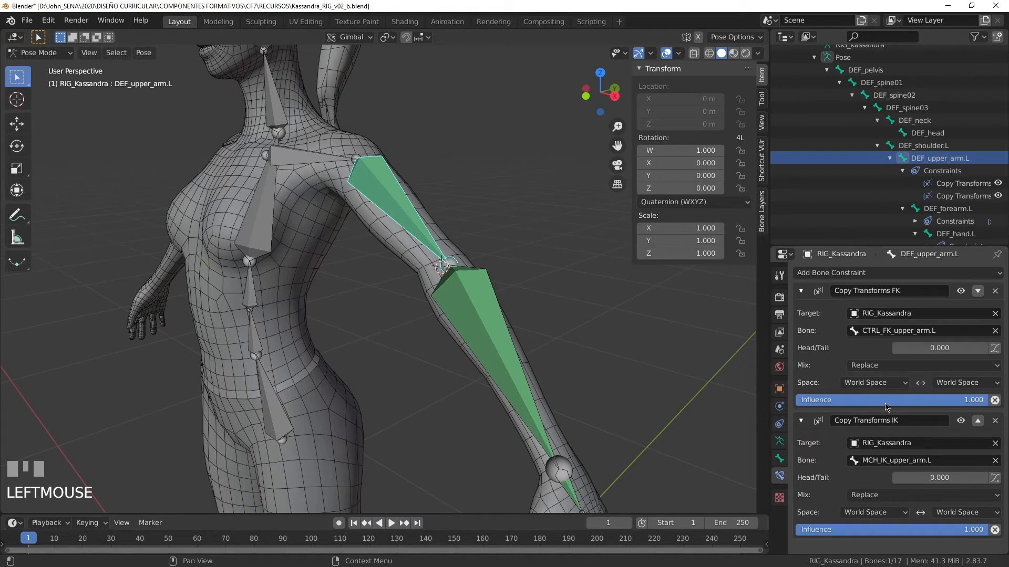
right_click(853, 402)
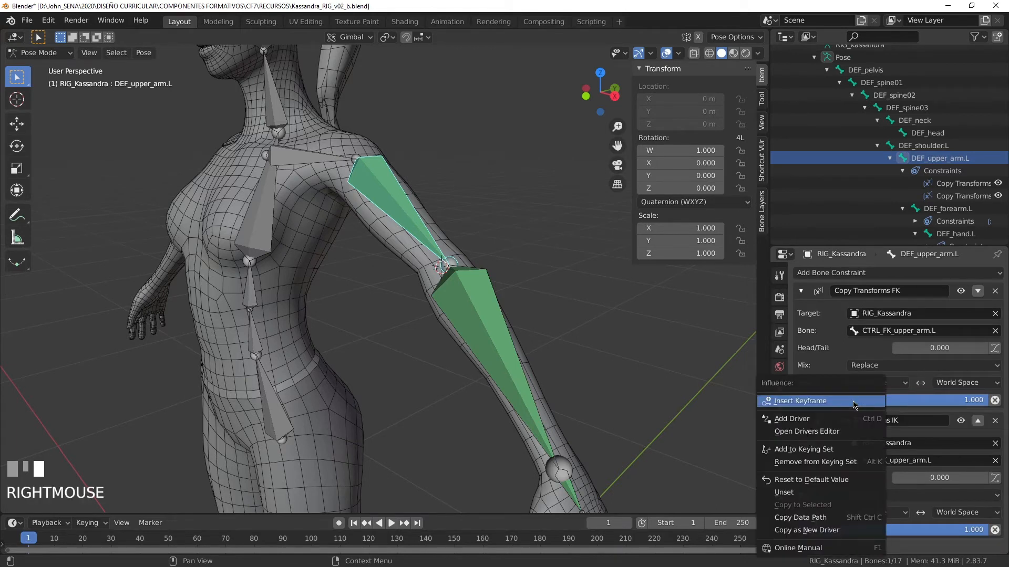
left_click(811, 420)
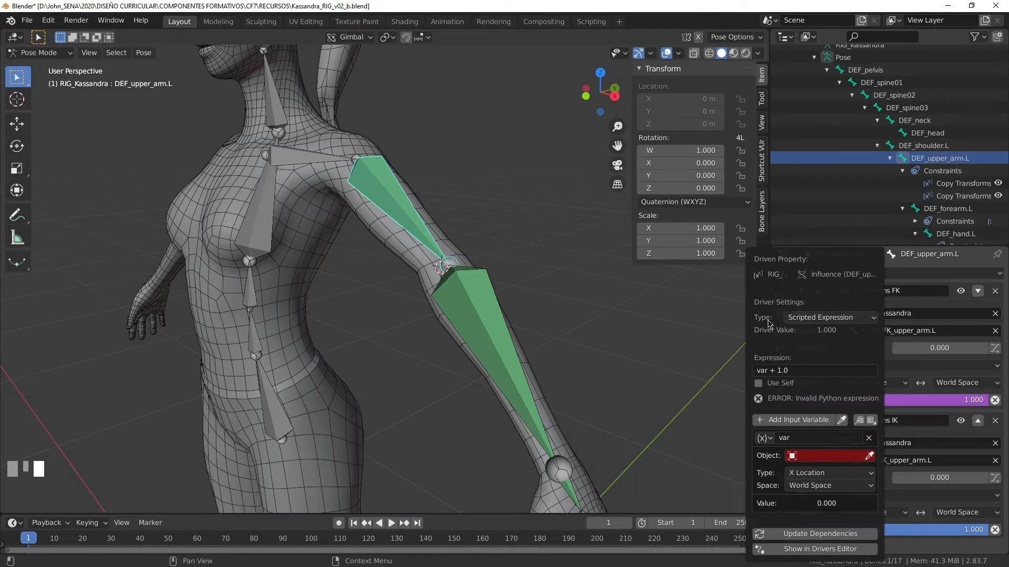
left_click(864, 319)
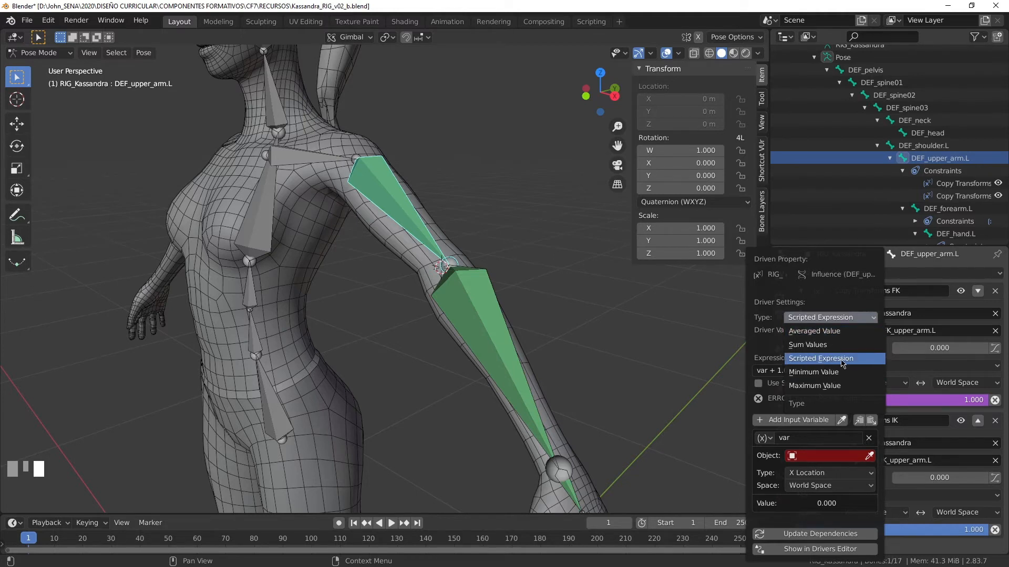
left_click(852, 361)
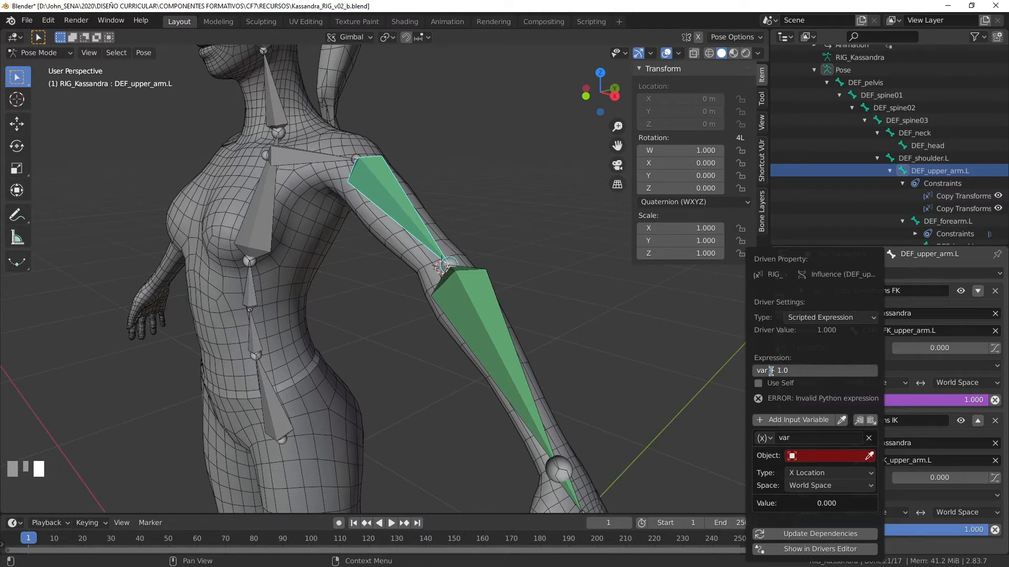
Set the driver's expression to var and change the variable type to Single Property
left_click(795, 370)
key("BackSpace")
key("BackSpace")
key("BackSpace")
key("BackSpace")
key("BackSpace")
key("BackSpace")
key("Return")
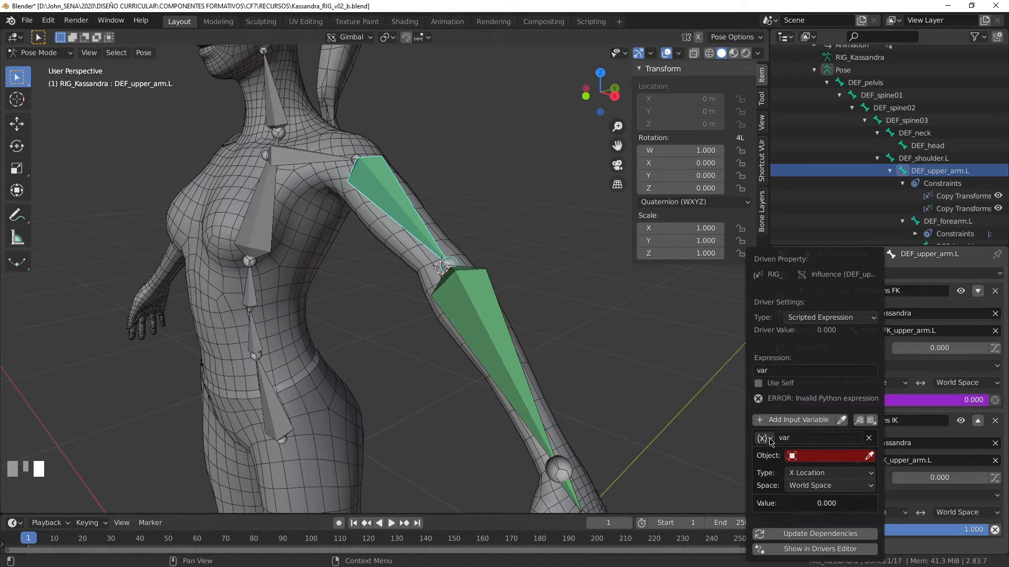
left_click(770, 439)
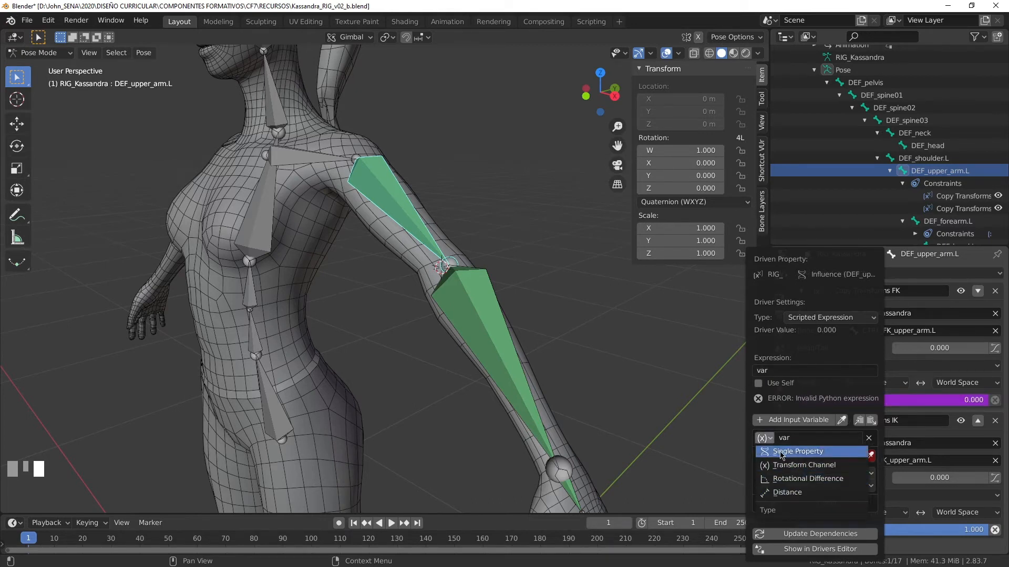
left_click(788, 453)
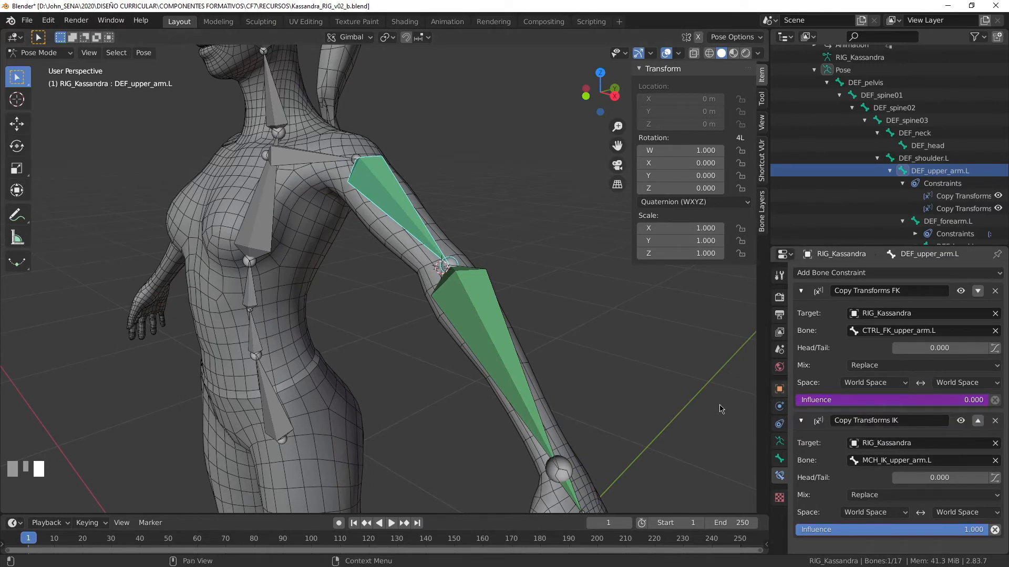
Enlarge the timeline area, switch it to the Drivers editor and show its sidebar
left_click_drag(511, 515, 468, 356)
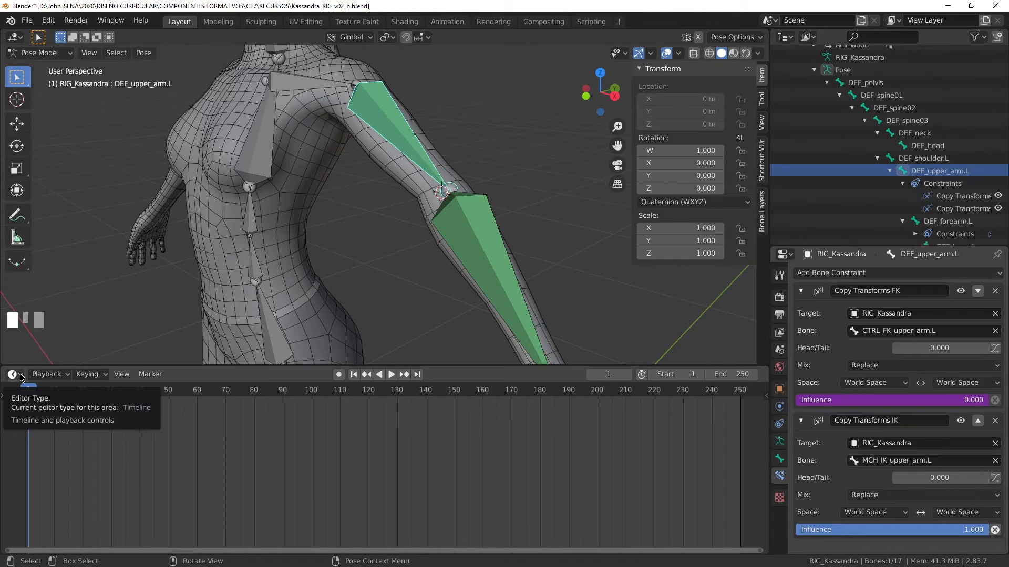
left_click(20, 376)
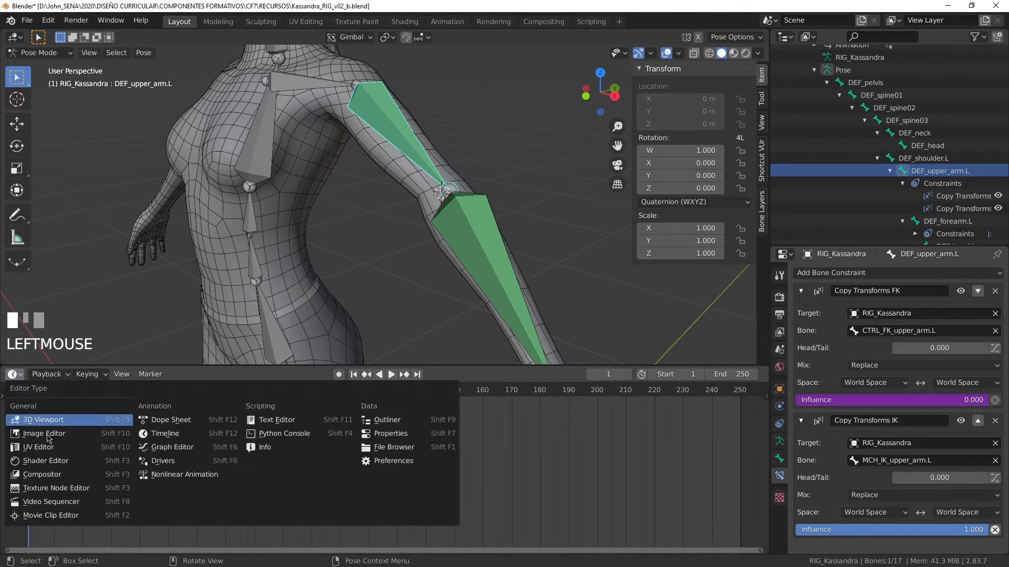
left_click(165, 462)
key("n")
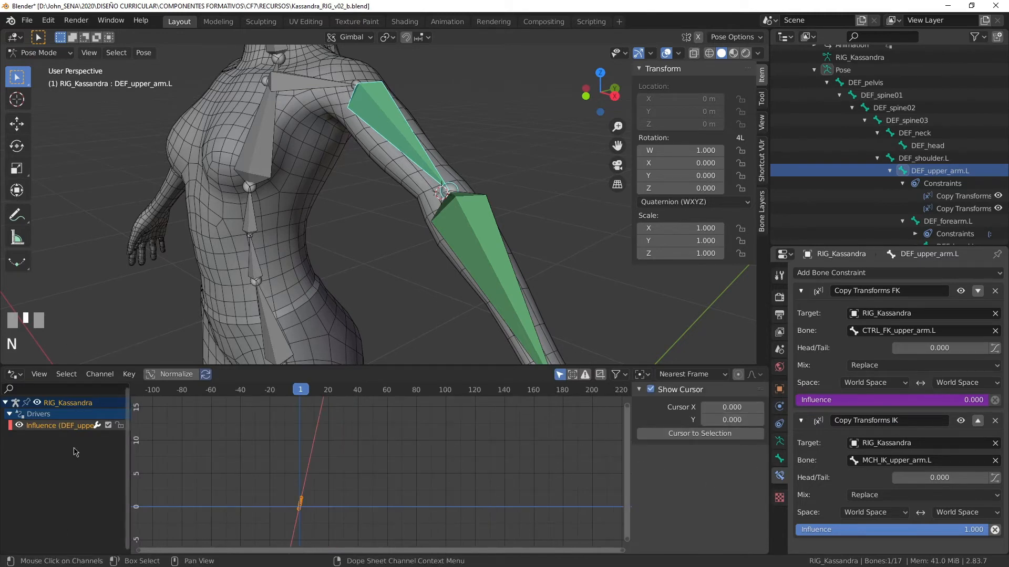
Select the DEF_upper_arm.L Influence driver and display its driver settings, enlarging the editor to fit the variable fields
left_click(50, 425)
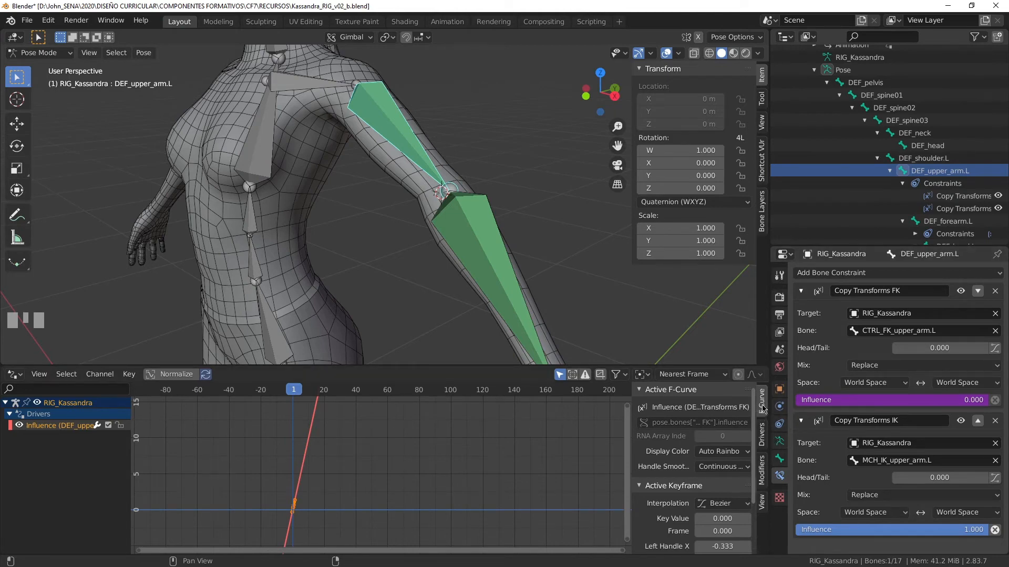
left_click(763, 435)
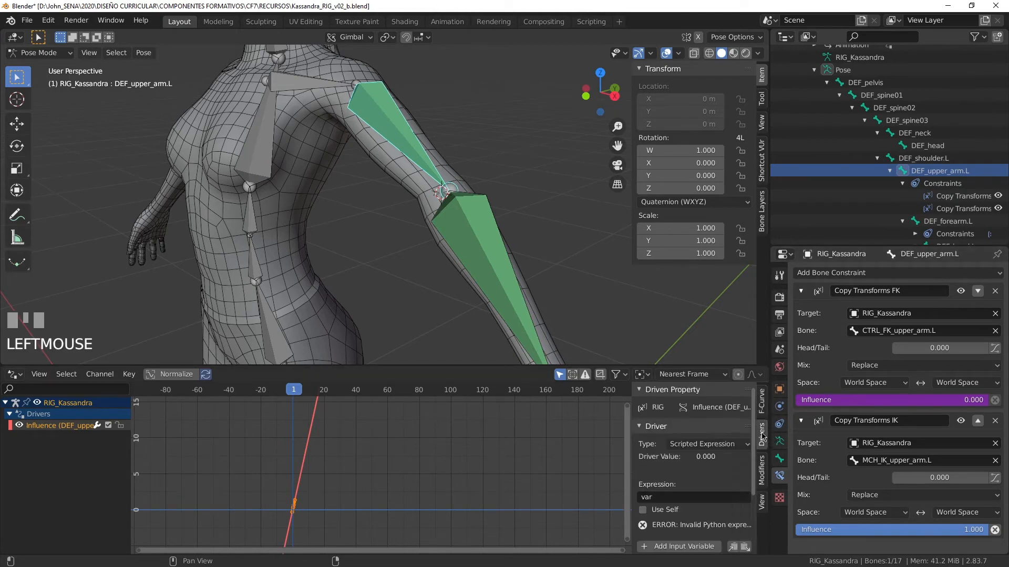
left_click(762, 471)
left_click(762, 503)
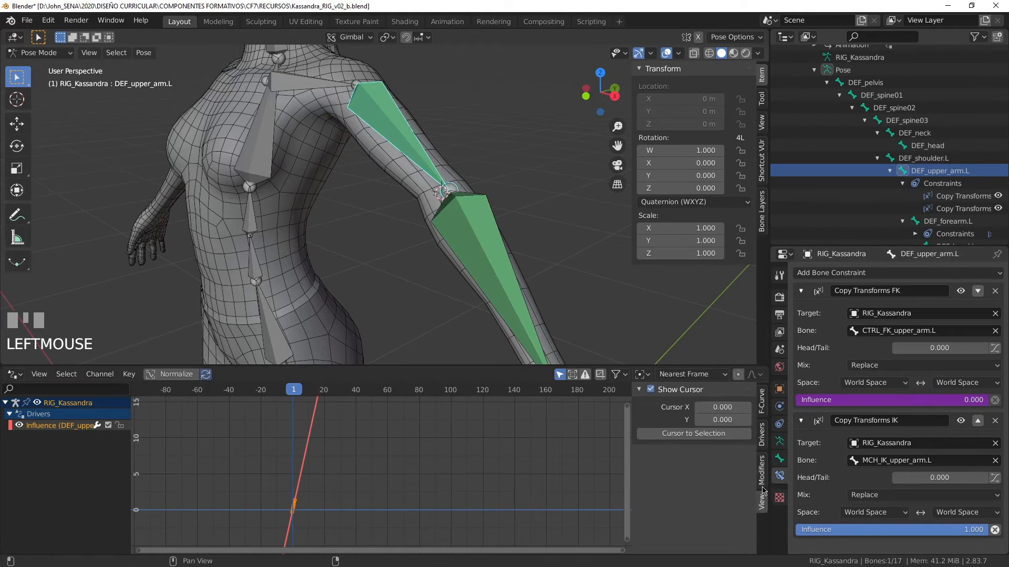
left_click(763, 472)
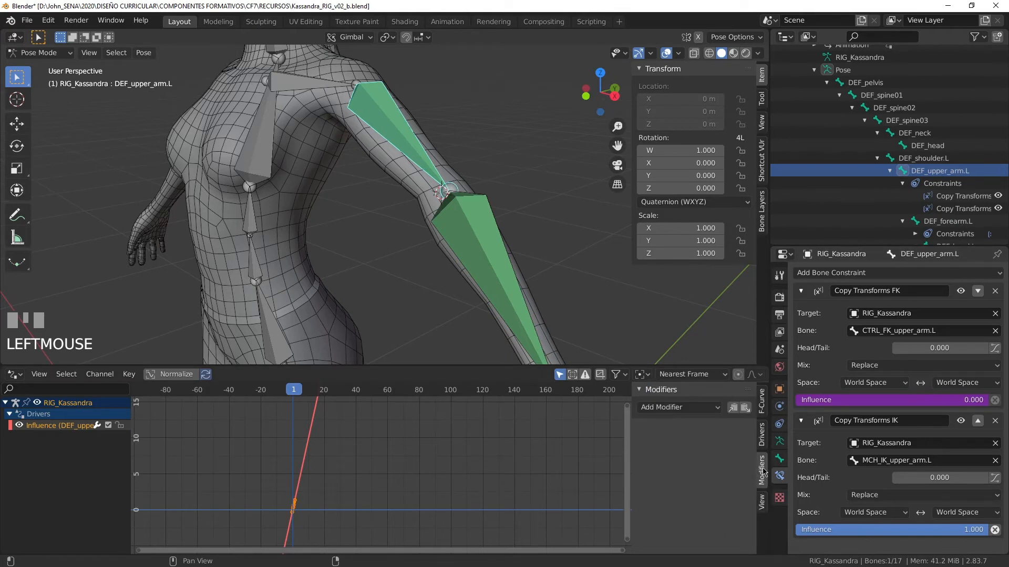
left_click(763, 436)
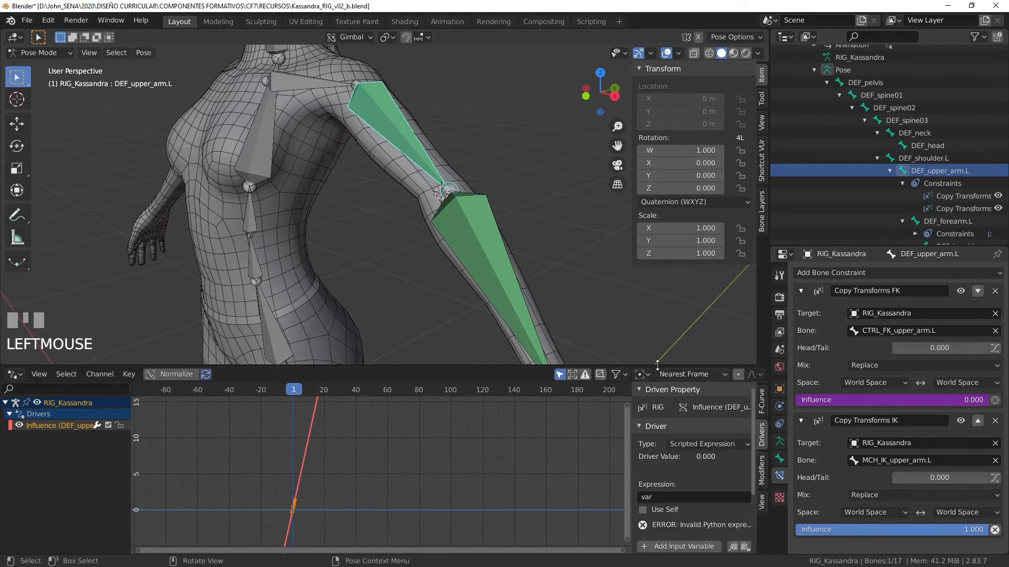
left_click_drag(657, 365, 655, 291)
scroll(715, 448, "down", 1)
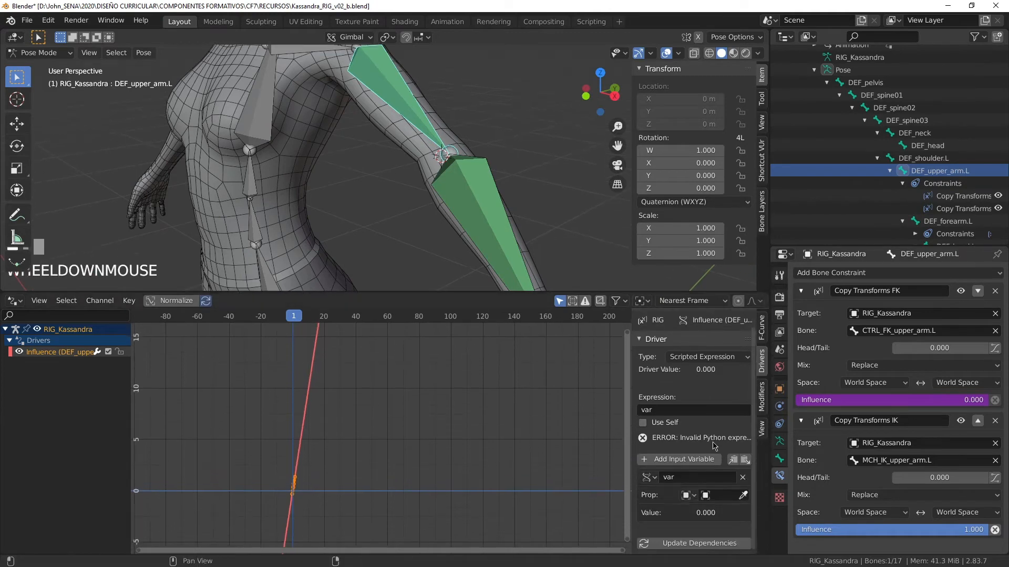
Set RIG_Kassandra as the target object of the driver variable var
left_click(743, 495)
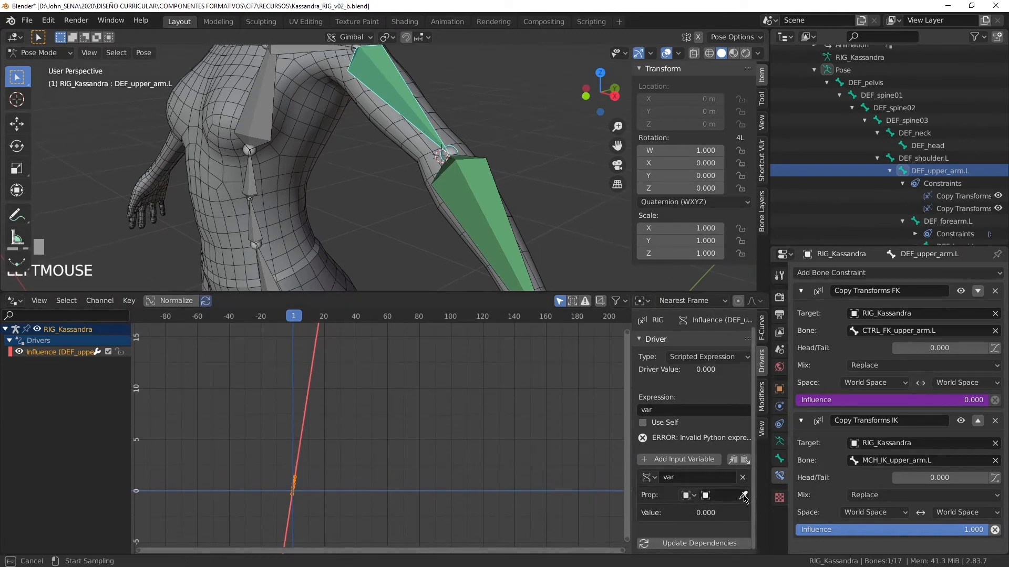
left_click(403, 78)
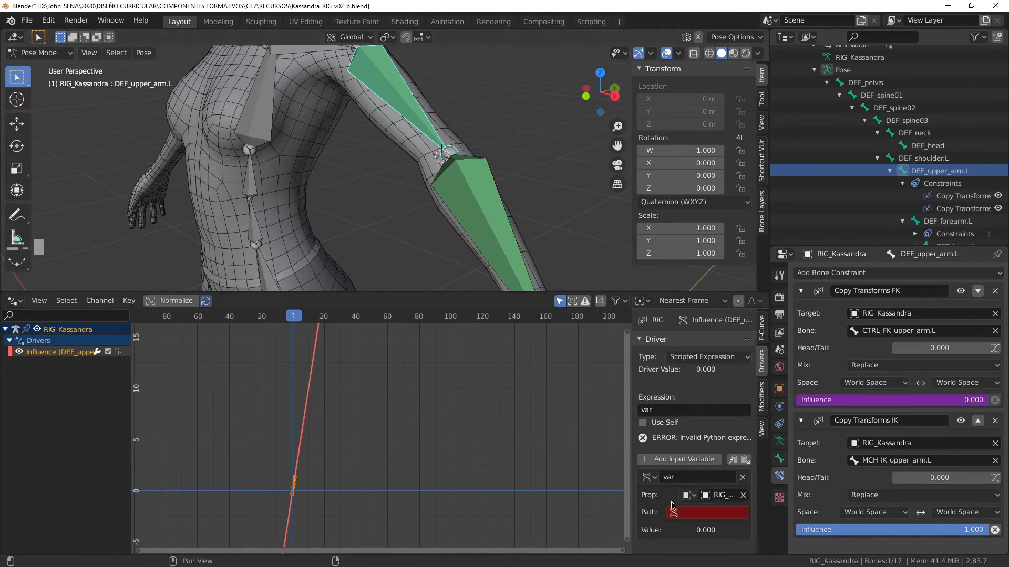
left_click(721, 496)
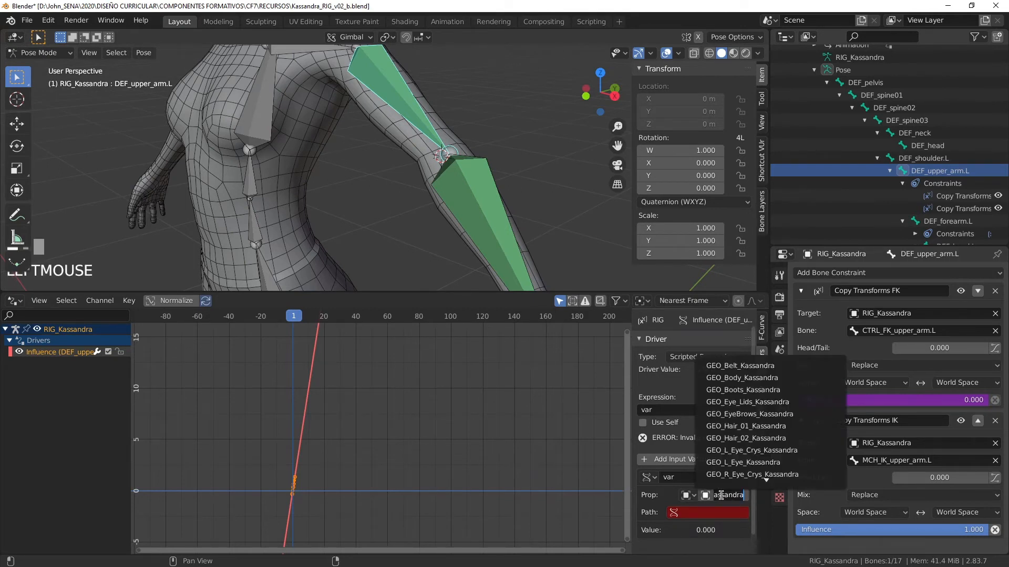
key("Escape")
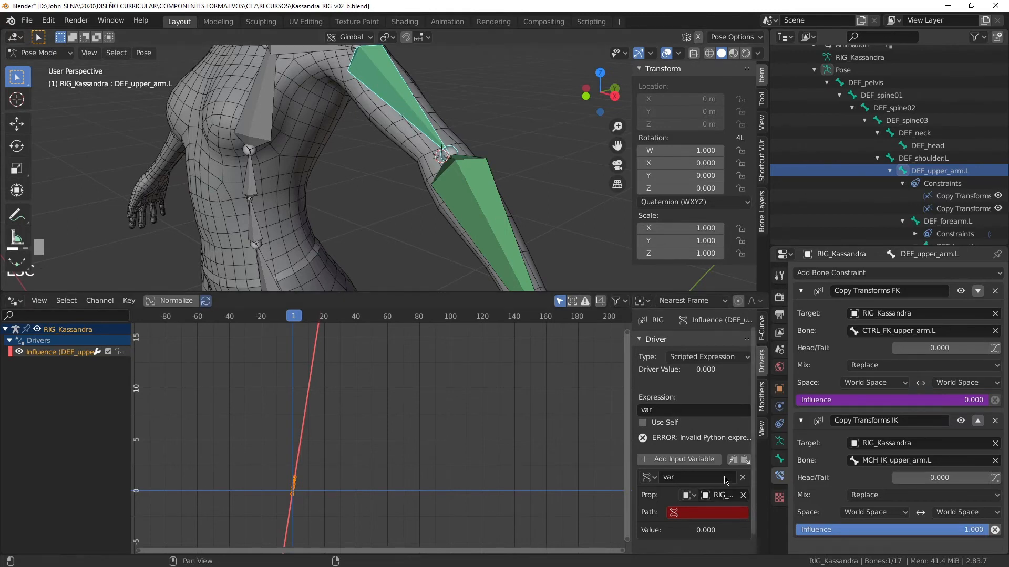
left_click(724, 495)
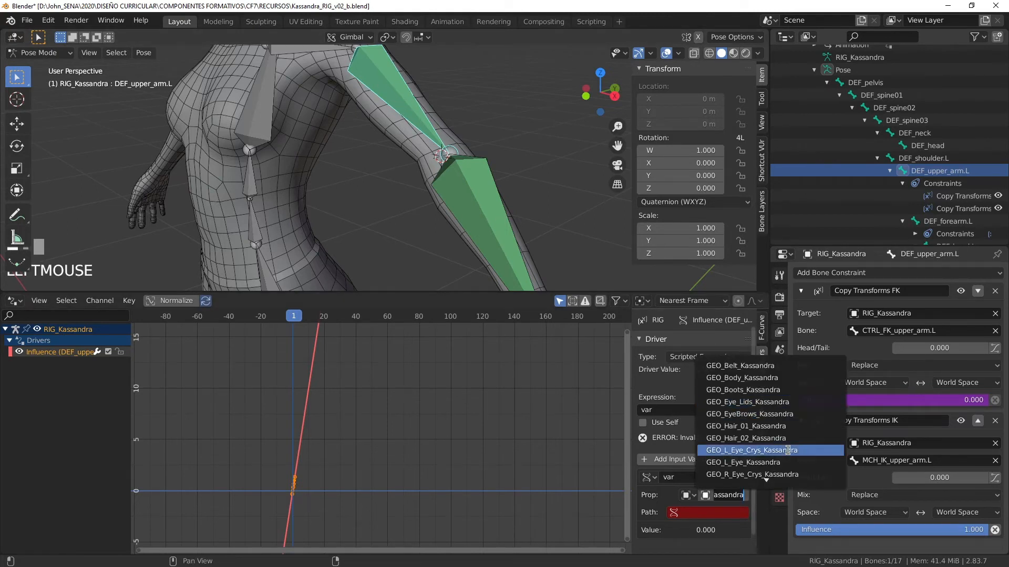
scroll(788, 457, "down", 9)
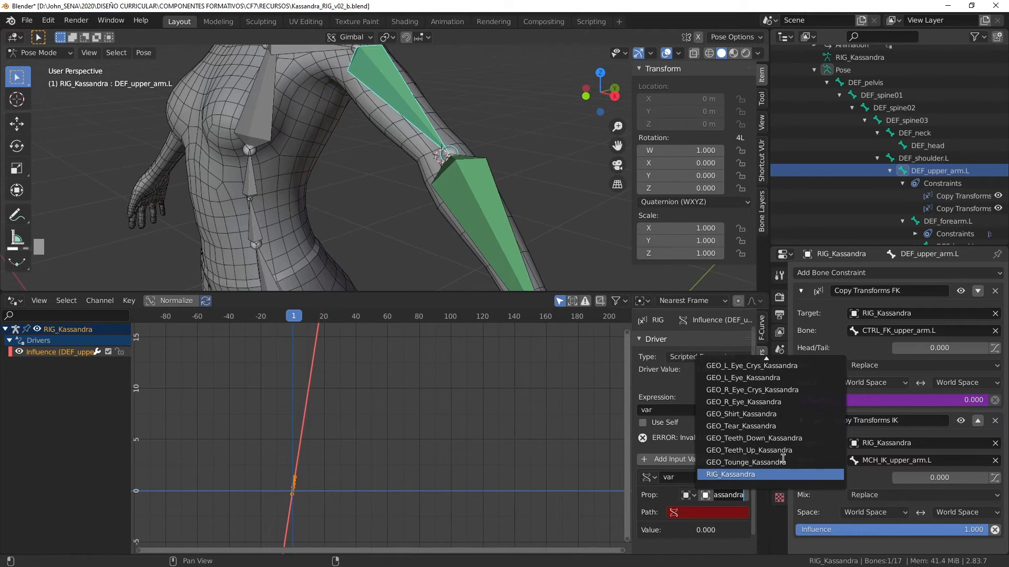
left_click(731, 475)
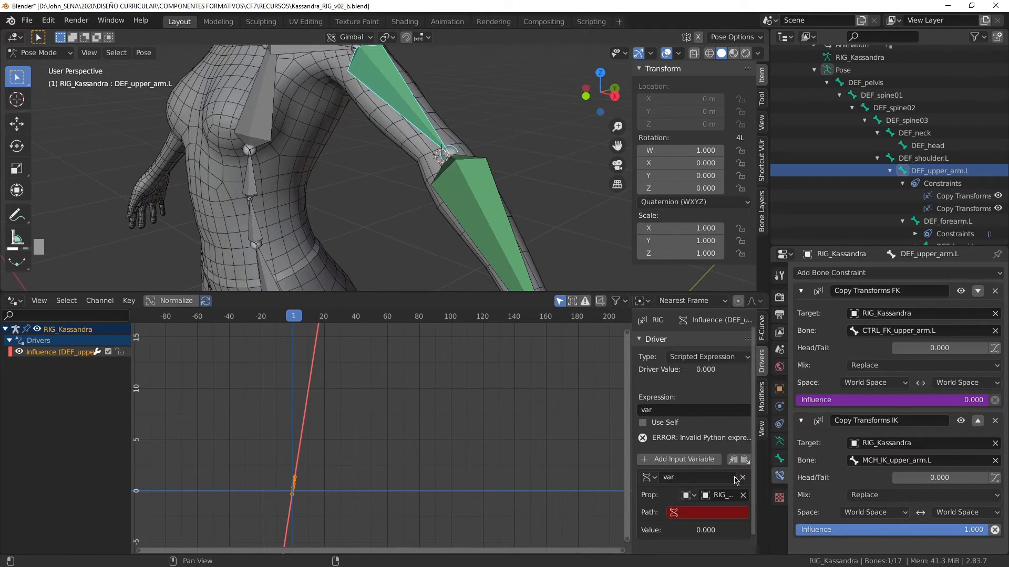
Paste the copied Switch IK / FK data path as the path of the driver variable var
left_click(707, 512)
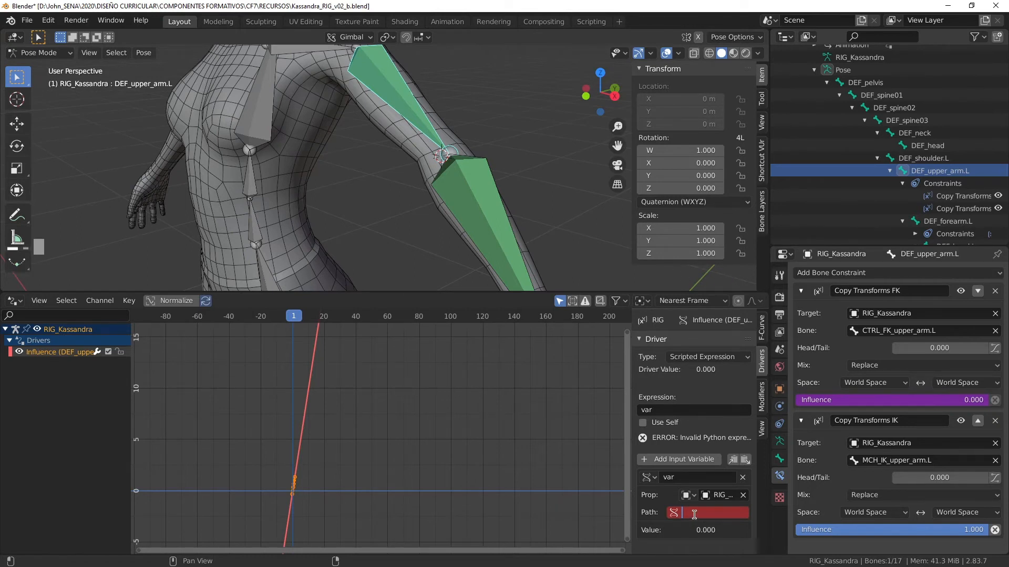
key("ctrl+v")
key("Return")
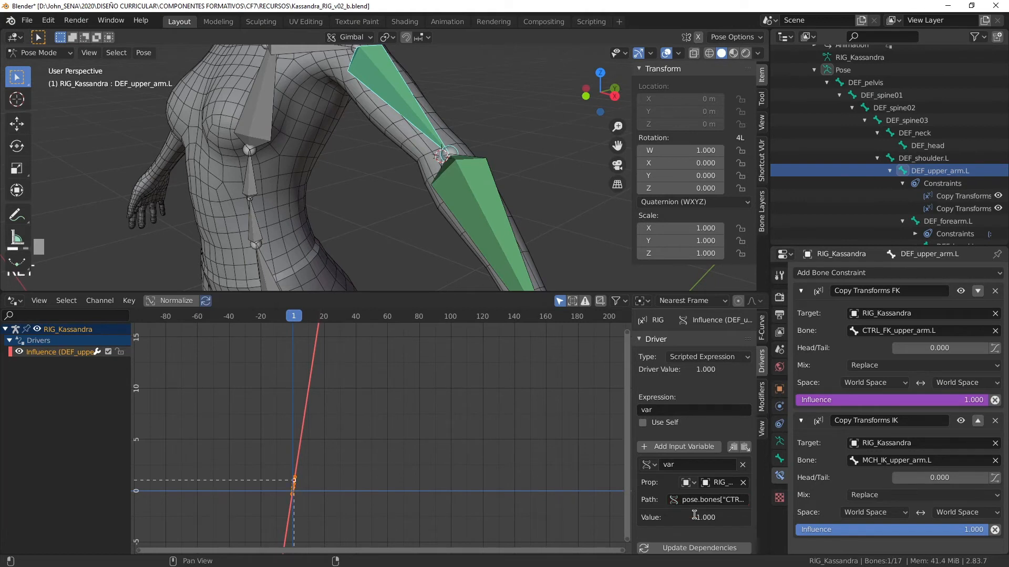
Examine the Influence driver's curve and reselect its channel to show the driver settings again
scroll(698, 525, "down", 1)
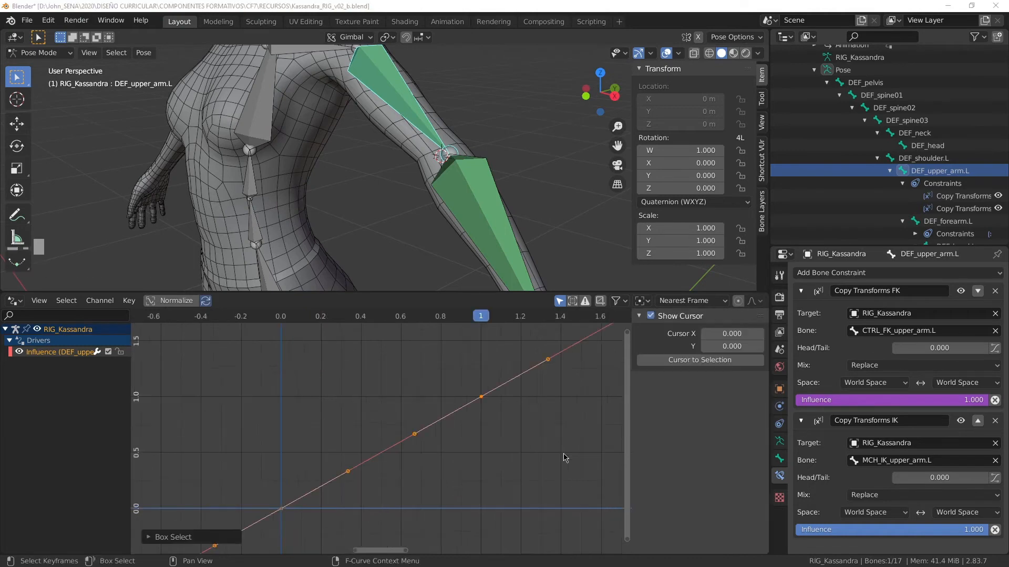
scroll(556, 450, "down", 1)
middle_click_drag(562, 431, 513, 440)
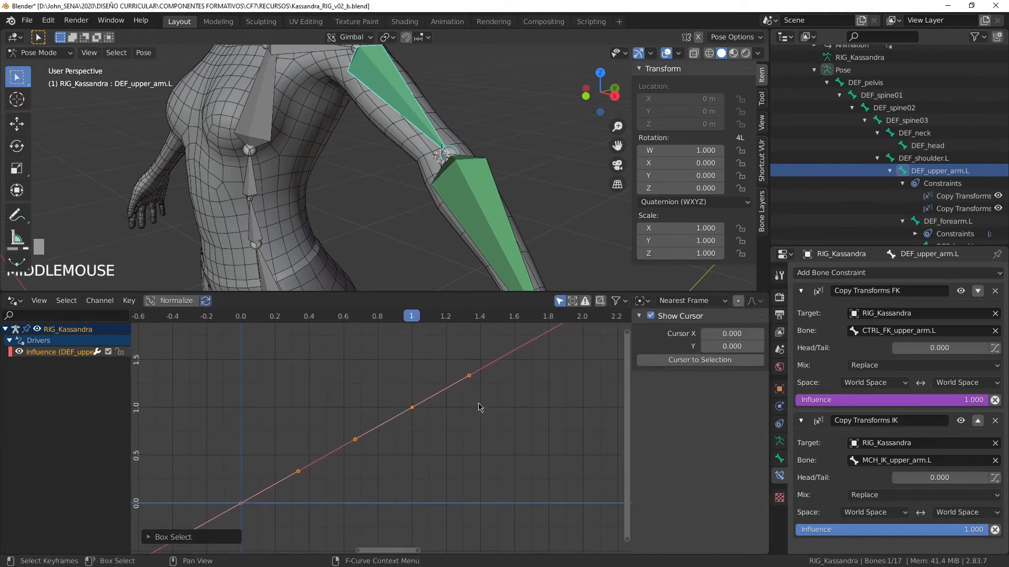
middle_click_drag(431, 466, 534, 412, "shift")
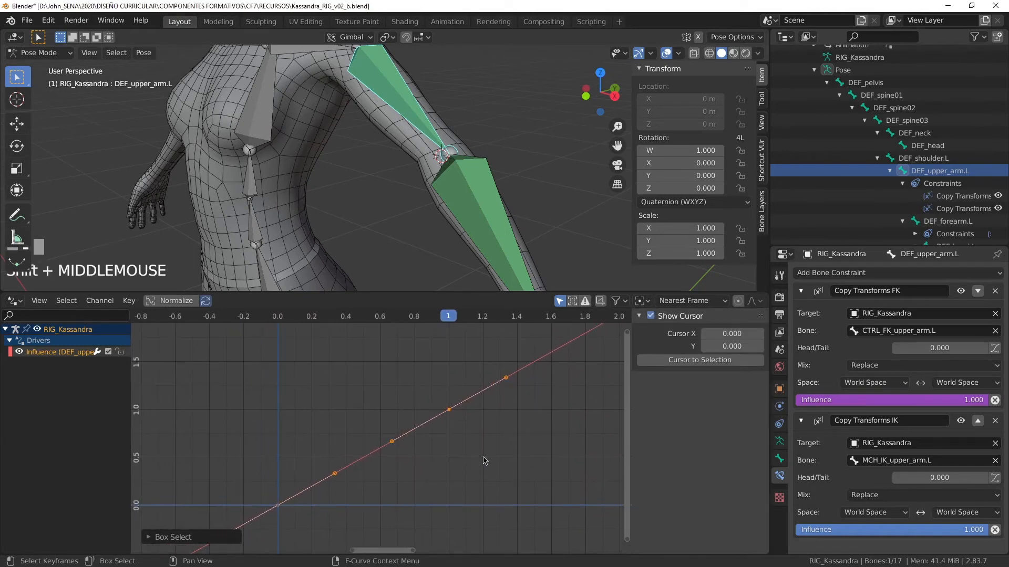
left_click(74, 357)
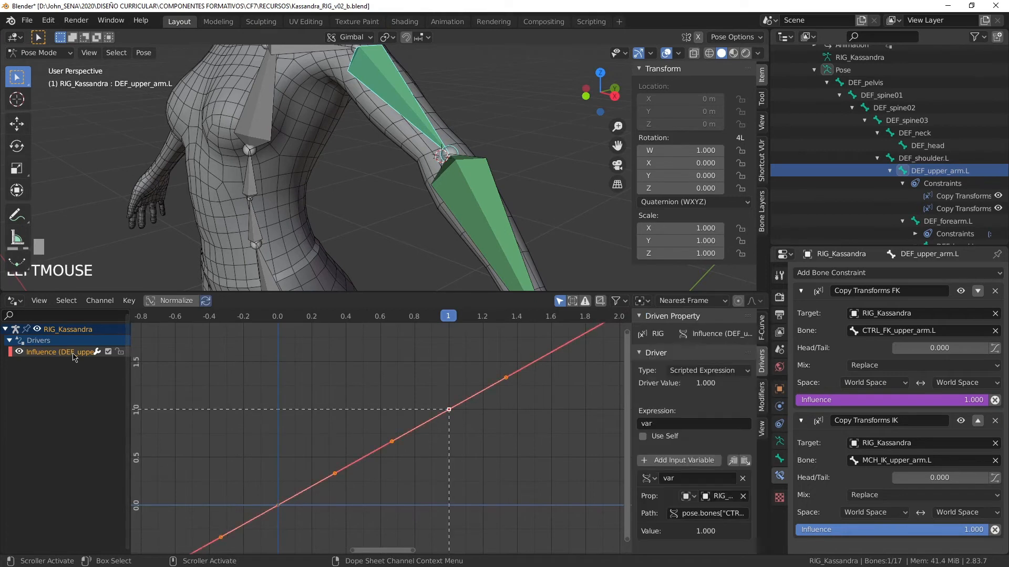
scroll(508, 420, "down", 1)
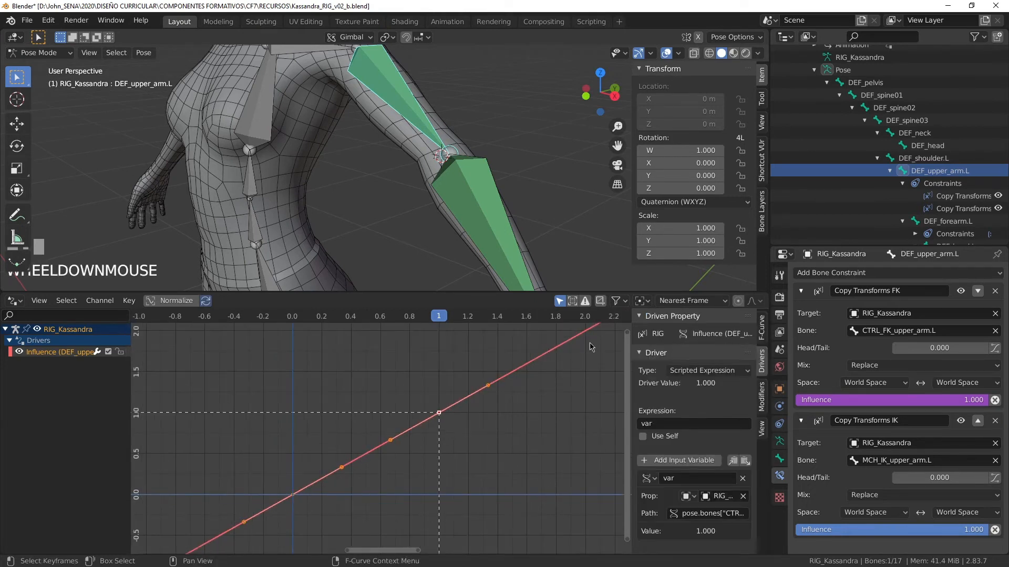
Enlarge the driver editor and widen its sidebar to show the Copy Transforms FK influence curve and driver settings
scroll(510, 412, "down", 2)
middle_click_drag(509, 417, 402, 439, "shift")
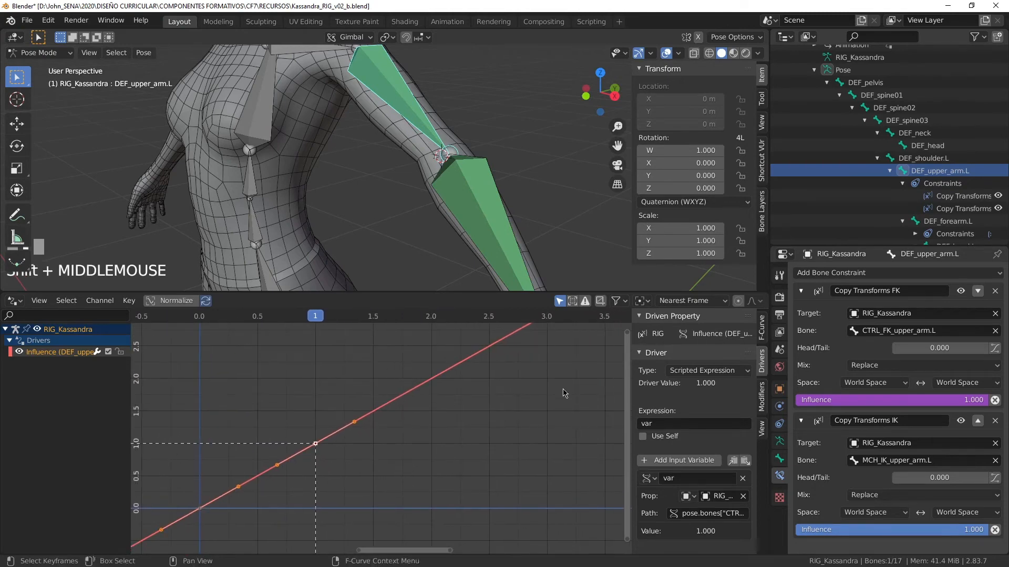
middle_click_drag(397, 448, 485, 413, "shift")
scroll(525, 391, "down", 2, "shift")
scroll(479, 408, "up", 2)
scroll(483, 412, "up", 2)
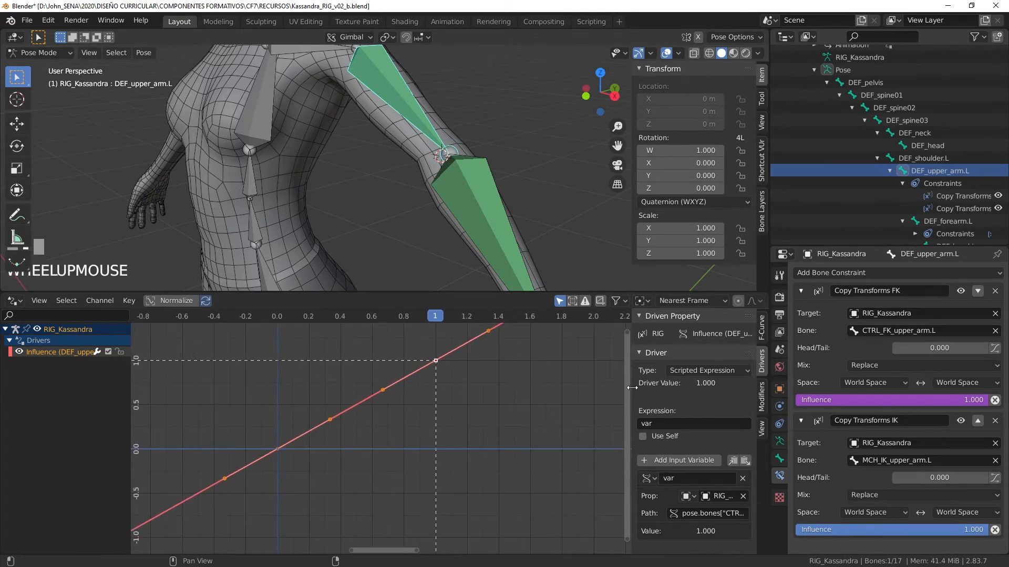
left_click_drag(632, 389, 616, 385)
left_click_drag(644, 291, 646, 279)
scroll(715, 394, "up", 1)
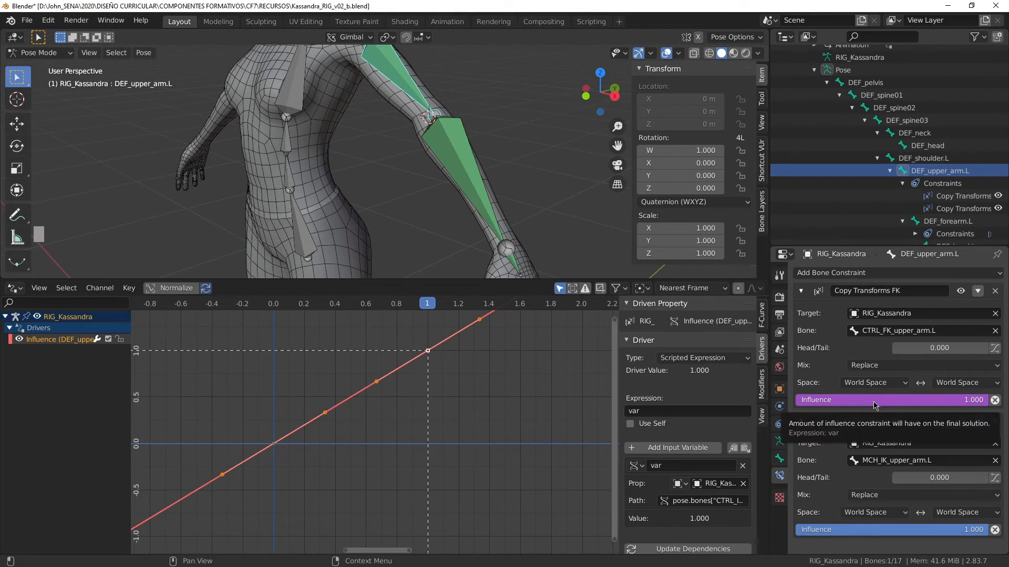
middle_click_drag(513, 387, 516, 372, "shift")
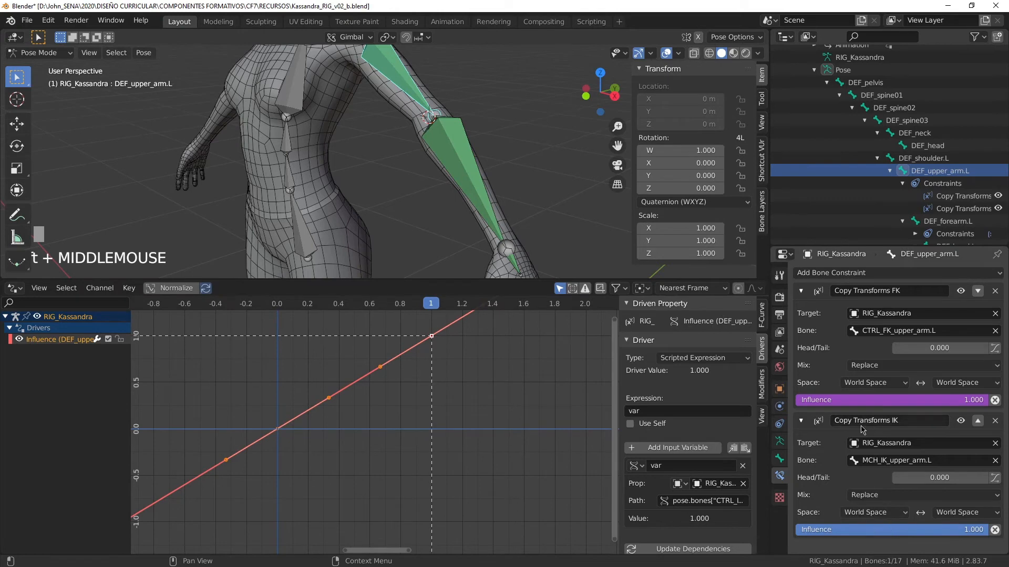
Add a driver to the Copy Transforms IK influence of DEF_upper_arm.L and select its channel among the drivers
right_click(866, 534)
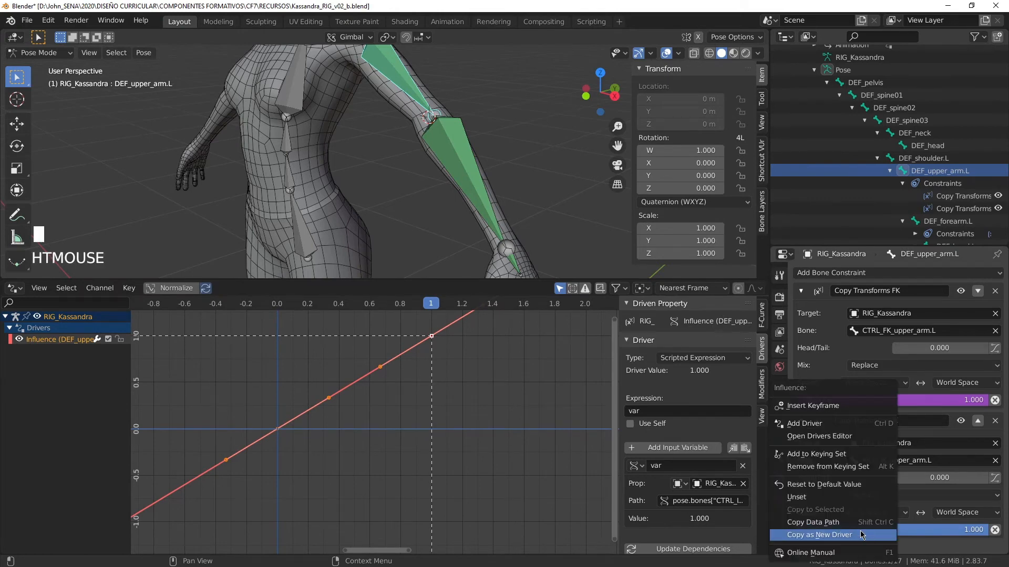
left_click(814, 426)
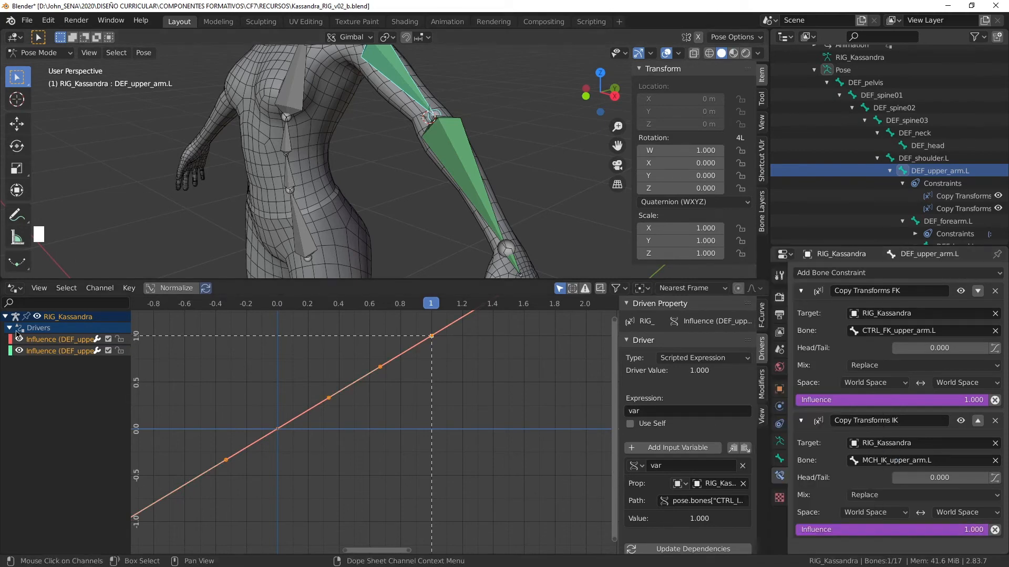
left_click(15, 289)
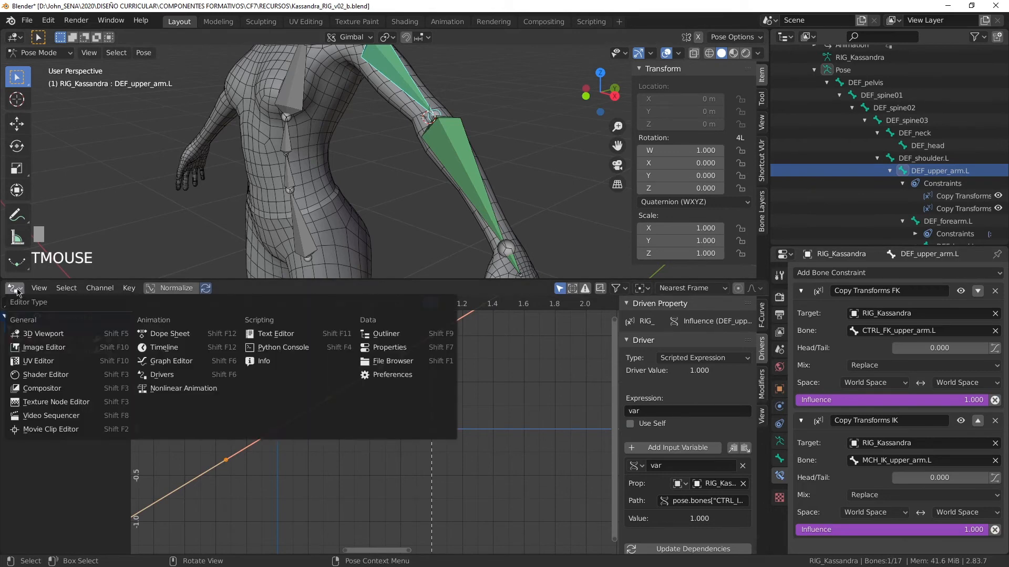
left_click(180, 375)
left_click(52, 351)
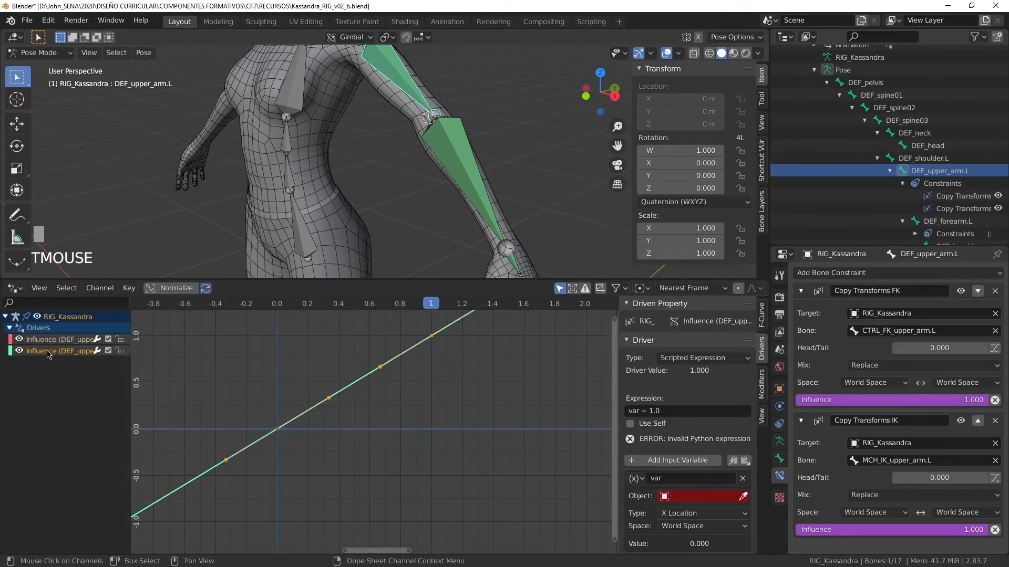
Compare the driver settings of the two DEF_upper_arm.L Influence channels, ending on the Copy Transforms IK one
middle_click_drag(312, 441, 319, 443)
scroll(319, 443, "up", 1)
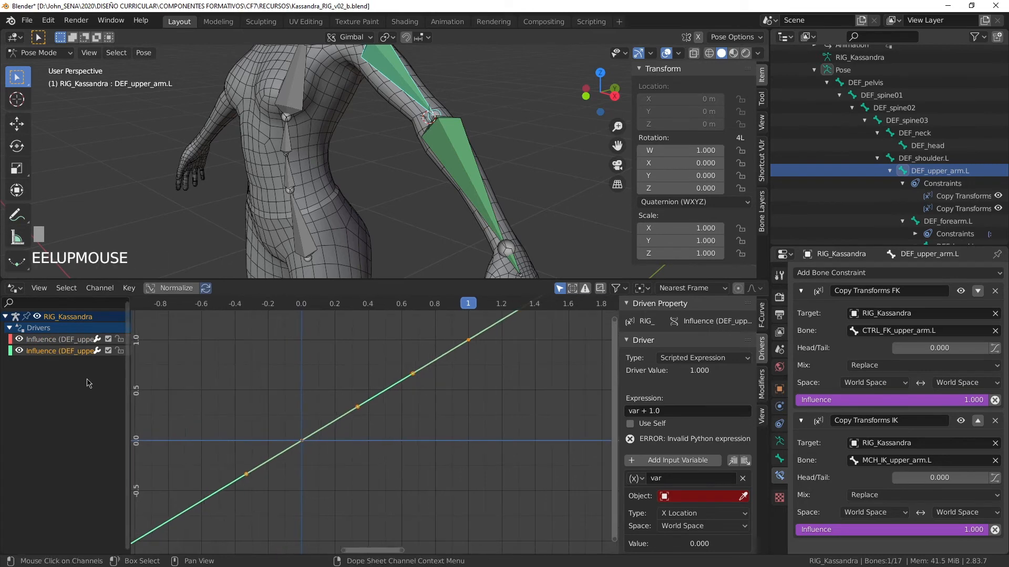
left_click(41, 342)
left_click(43, 351)
left_click(46, 340)
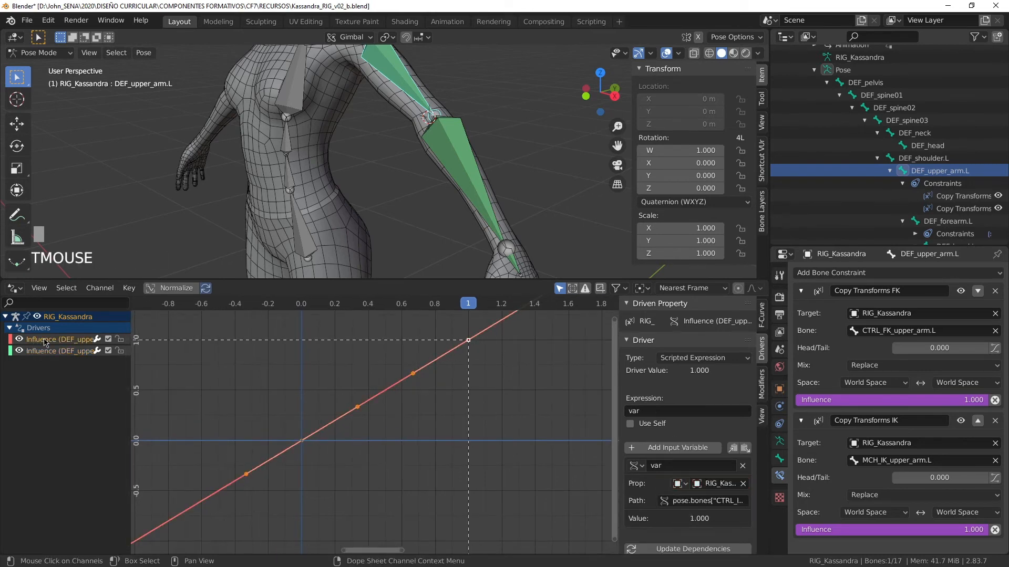
left_click(51, 351)
left_click(49, 342)
left_click(51, 351)
left_click(53, 341)
left_click(51, 351)
left_click(50, 341)
left_click(53, 351)
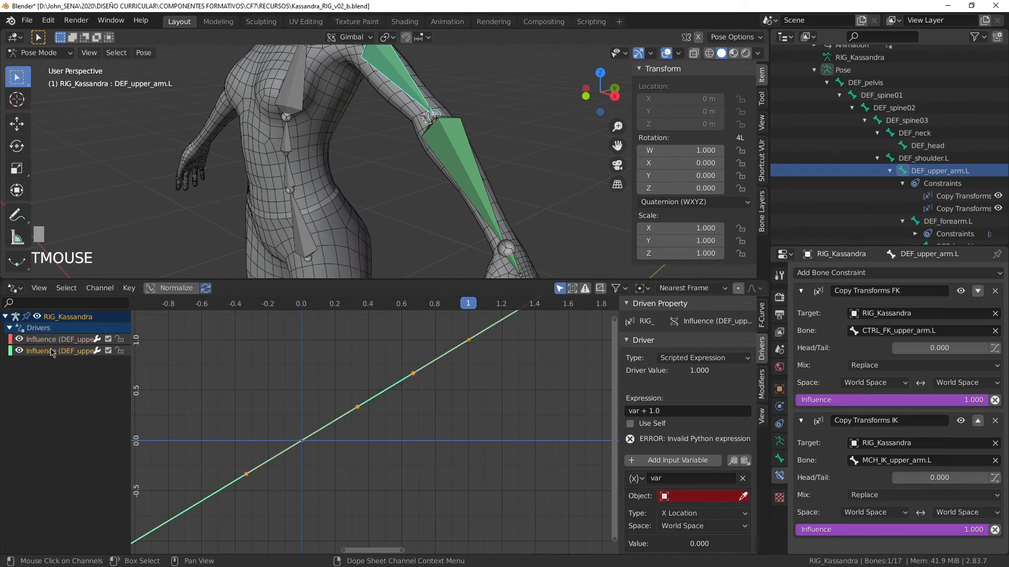
Hide the Copy Transforms FK influence curve and set the IK driver's expression to var
left_click(19, 340)
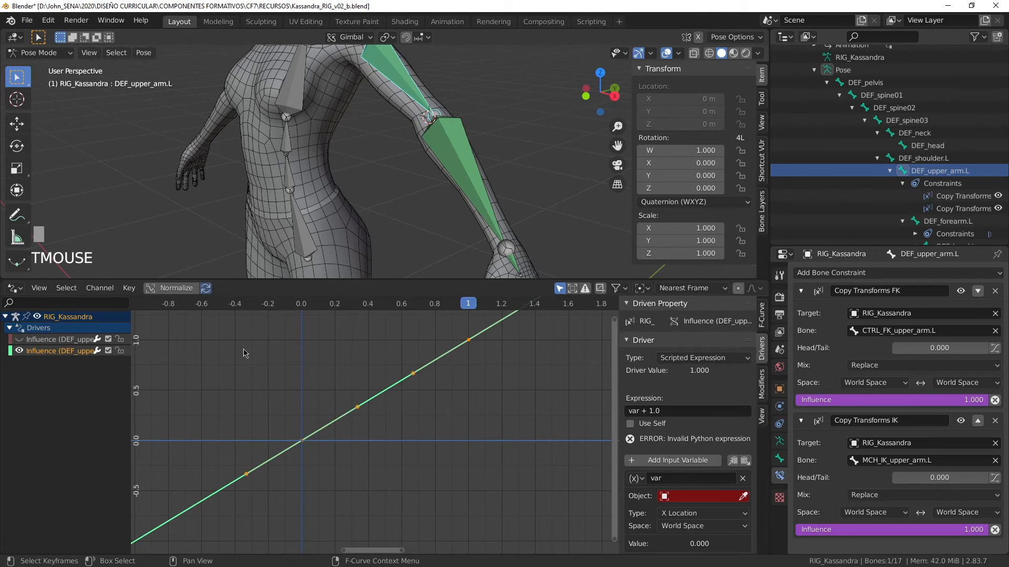
left_click(656, 411)
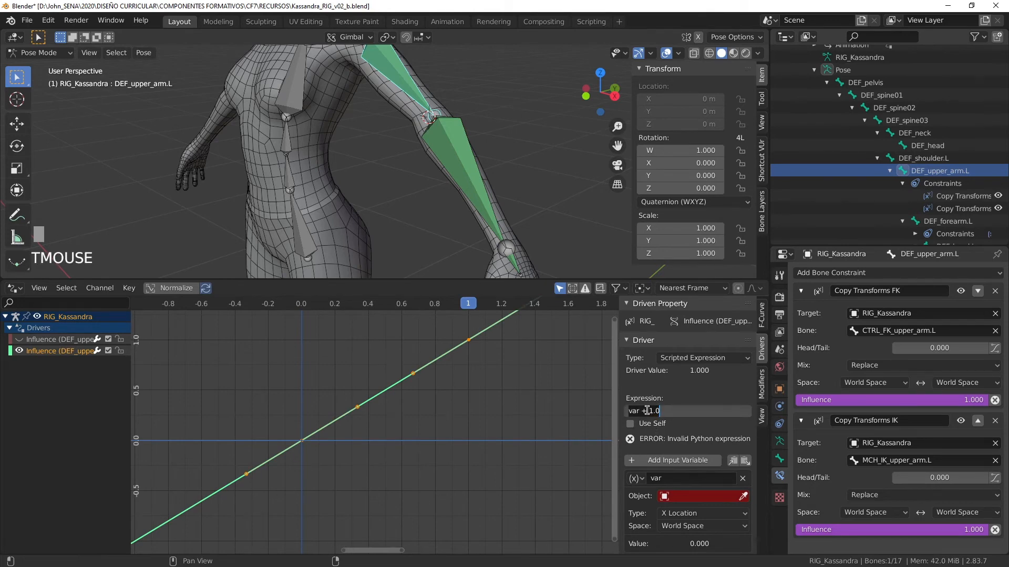
double_click(658, 411)
key("BackSpace")
key("BackSpace")
key("BackSpace")
key("BackSpace")
key("KP_Enter")
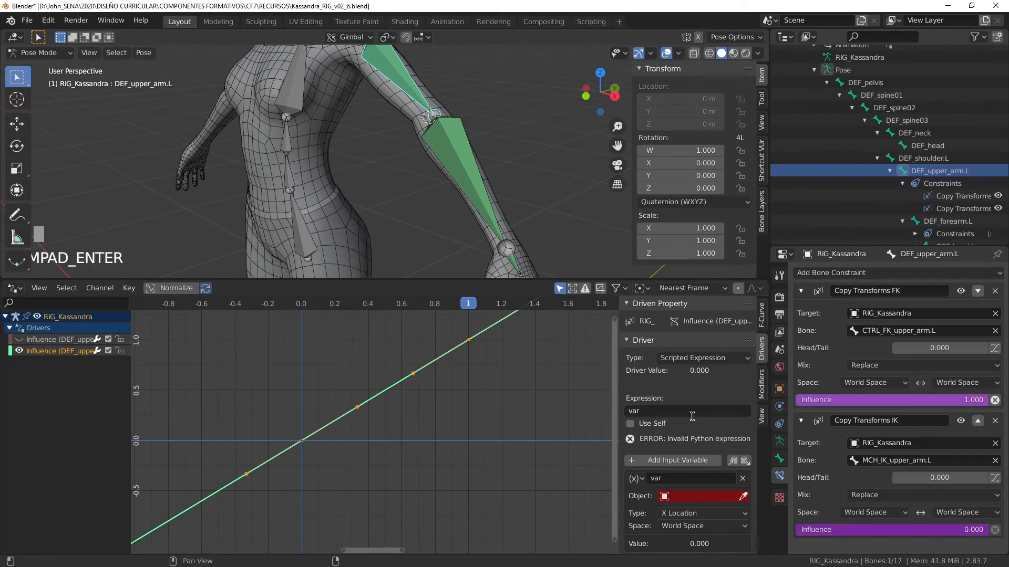
Change the IK driver's variable var to Single Property with RIG_Kassandra as its target object
scroll(707, 427, "down", 2)
left_click(634, 447)
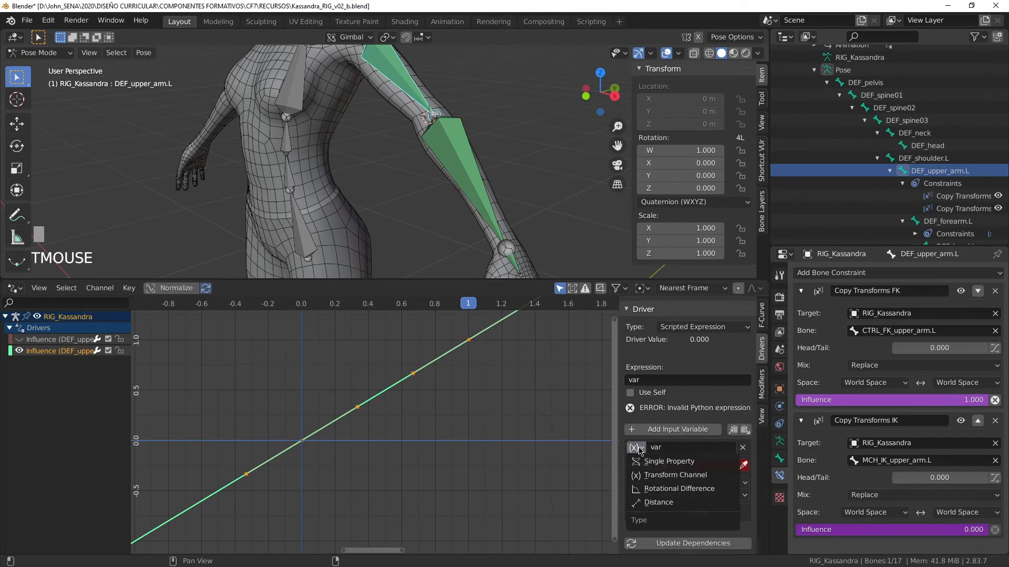
scroll(683, 473, "down", 1)
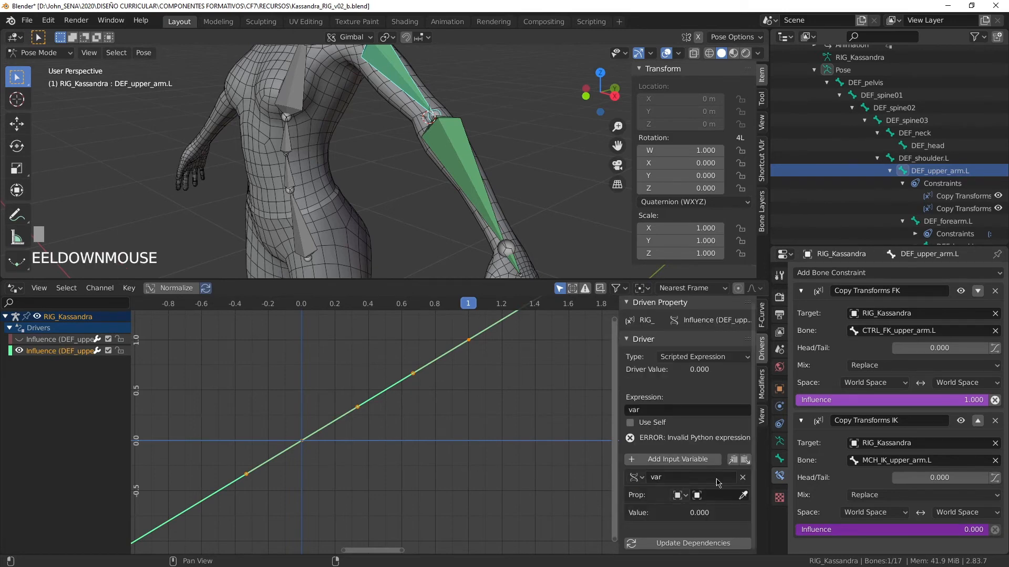
left_click(721, 496)
scroll(735, 458, "down", 8)
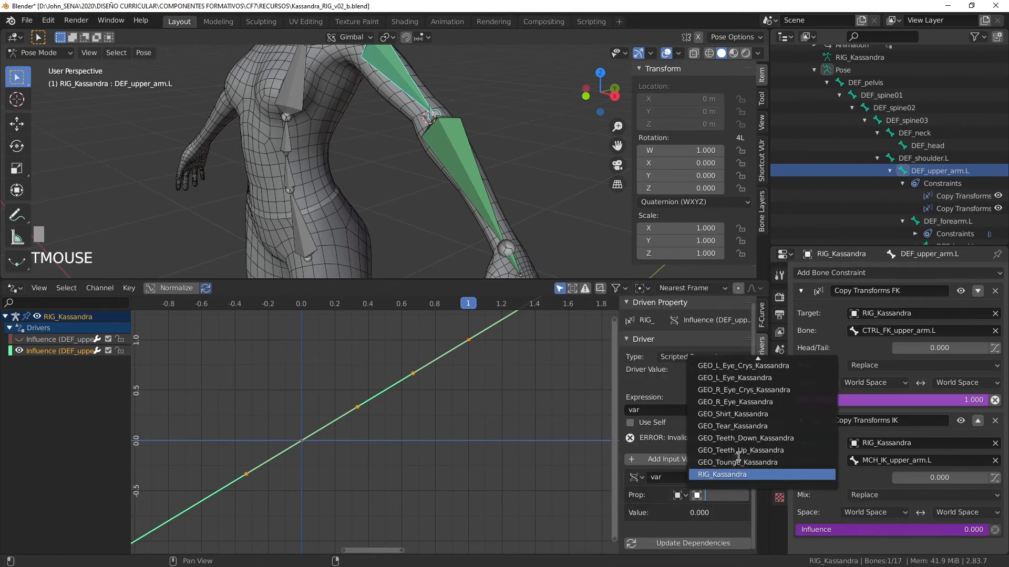
left_click(725, 475)
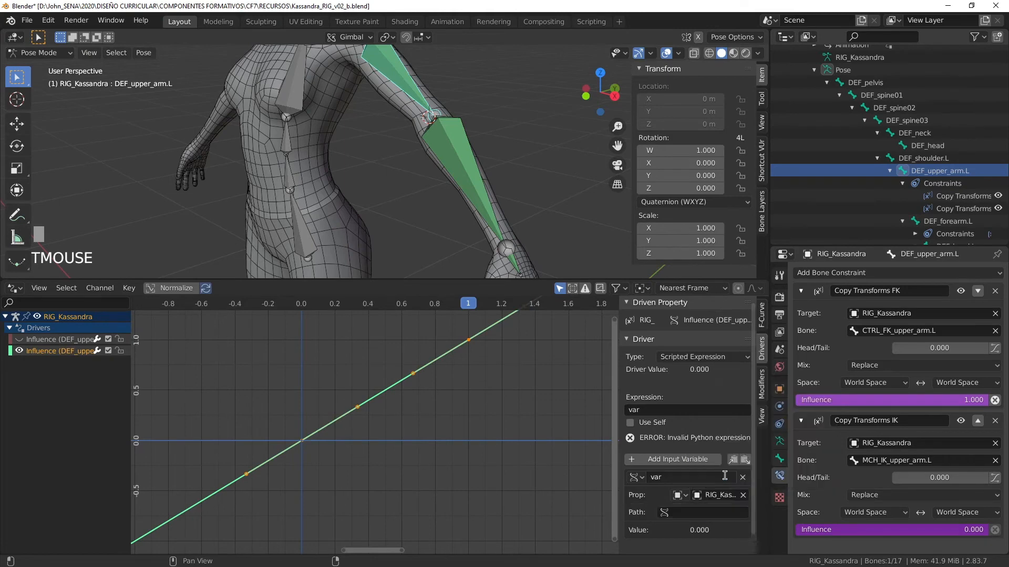
Paste the copied Switch IK / FK data path into the IK driver's variable and update the driver's dependencies
left_click(692, 512)
key("ctrl+v")
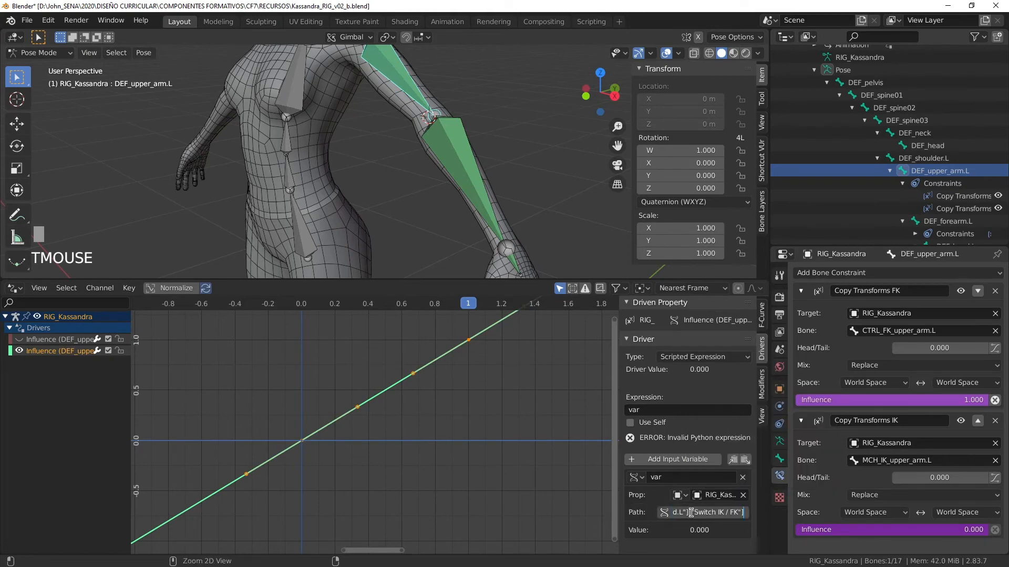
key("KP_Enter")
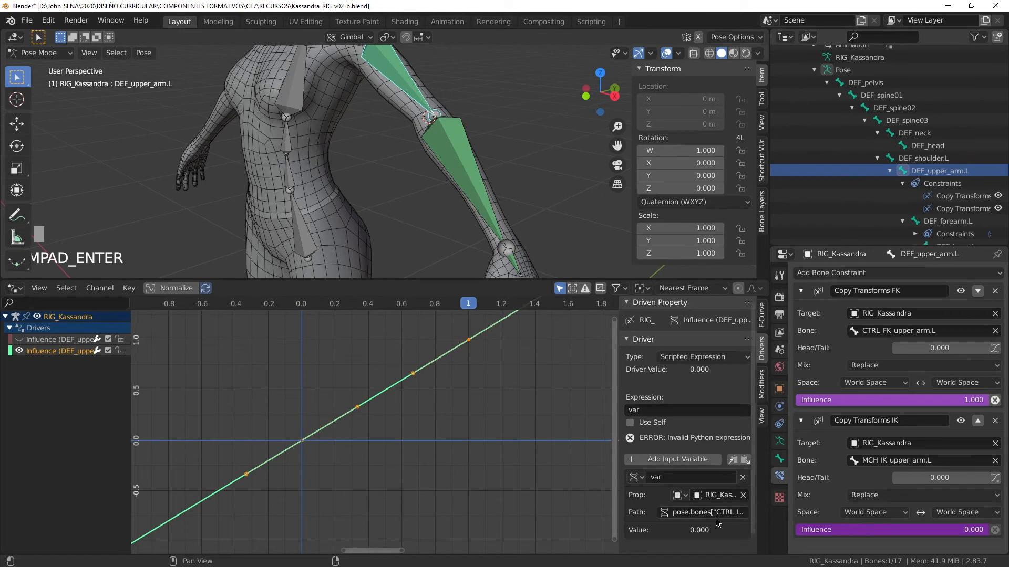
scroll(700, 527, "down", 2)
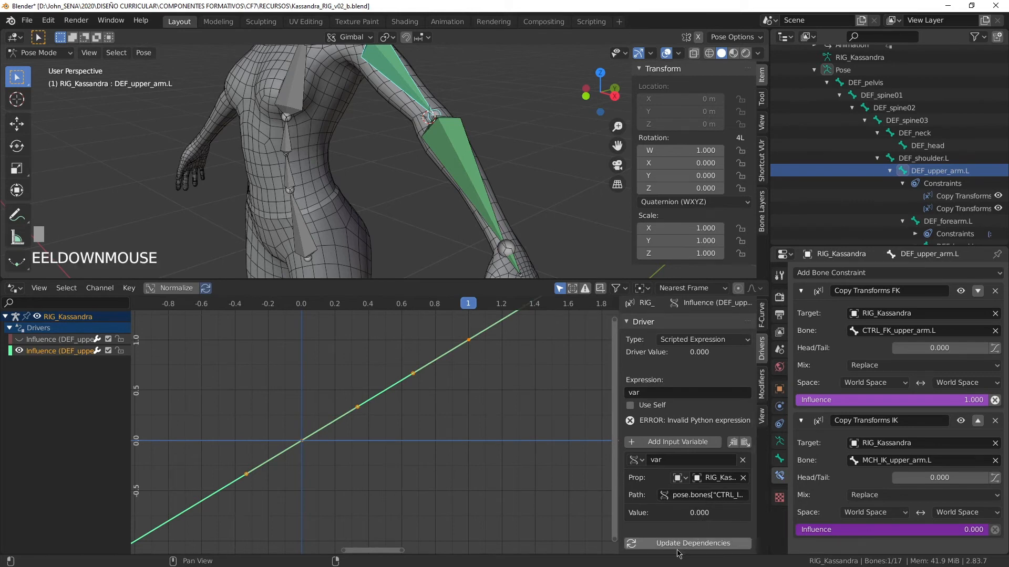
left_click(683, 544)
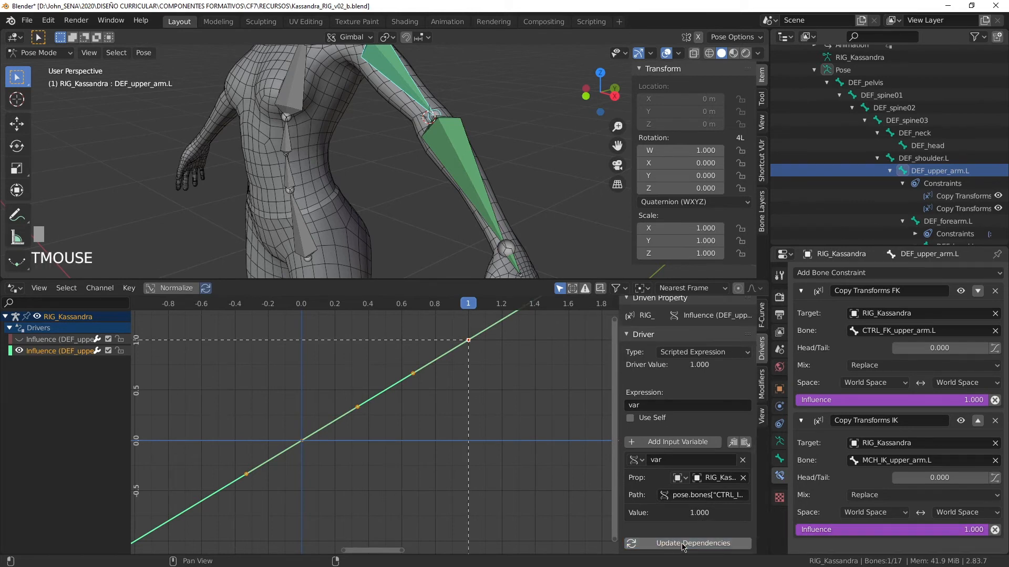
Compare the FK and IK influence curves by showing each one alone, finishing with only the IK curve displayed
left_click(469, 344)
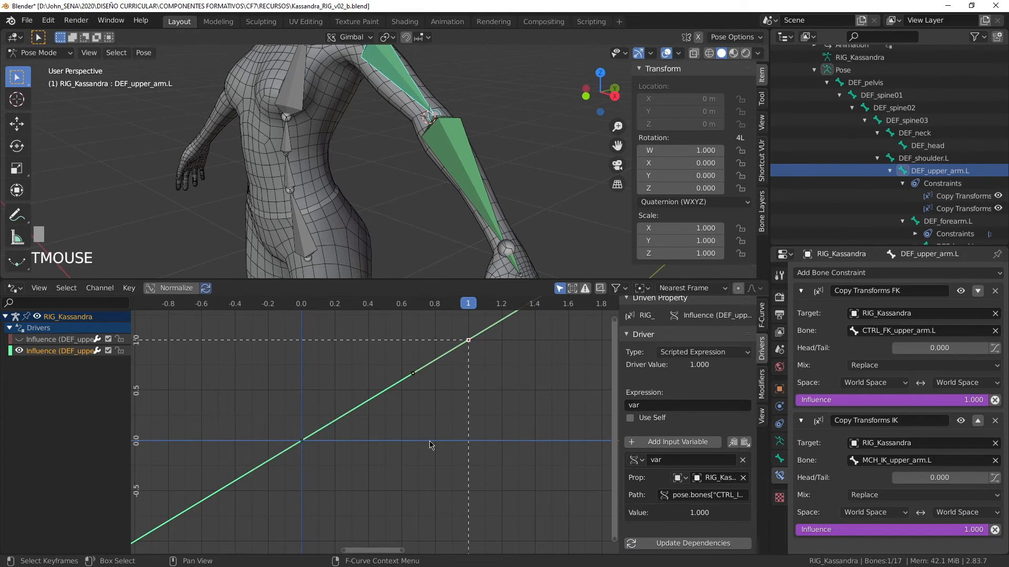
left_click(31, 340)
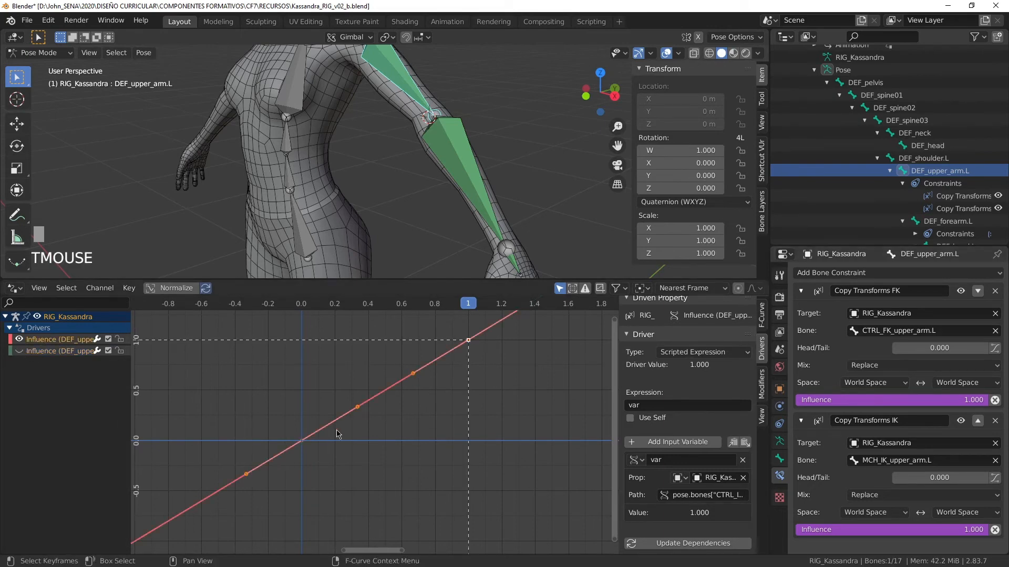
left_click_drag(306, 304, 301, 307)
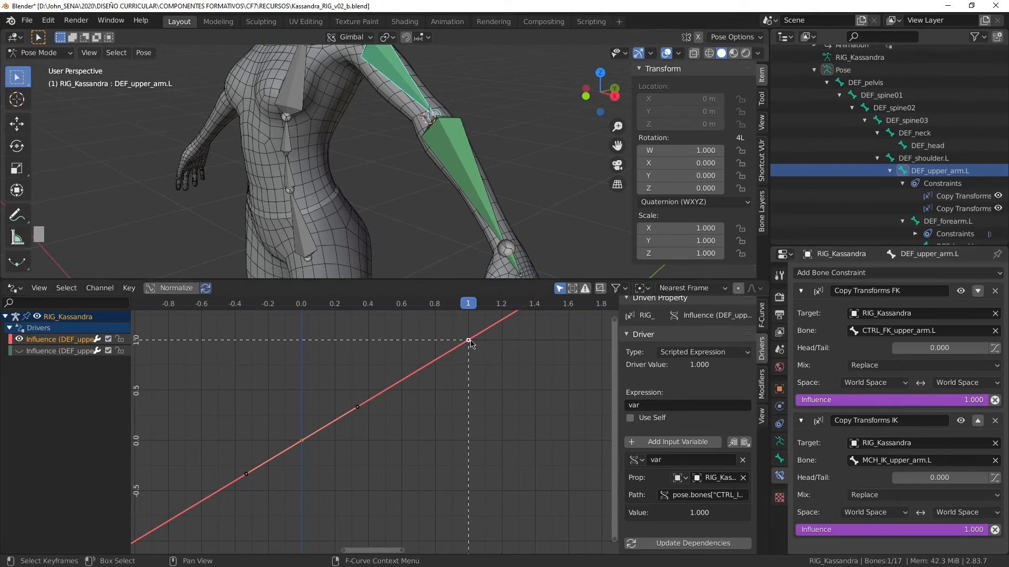
left_click(19, 340)
left_click(20, 351)
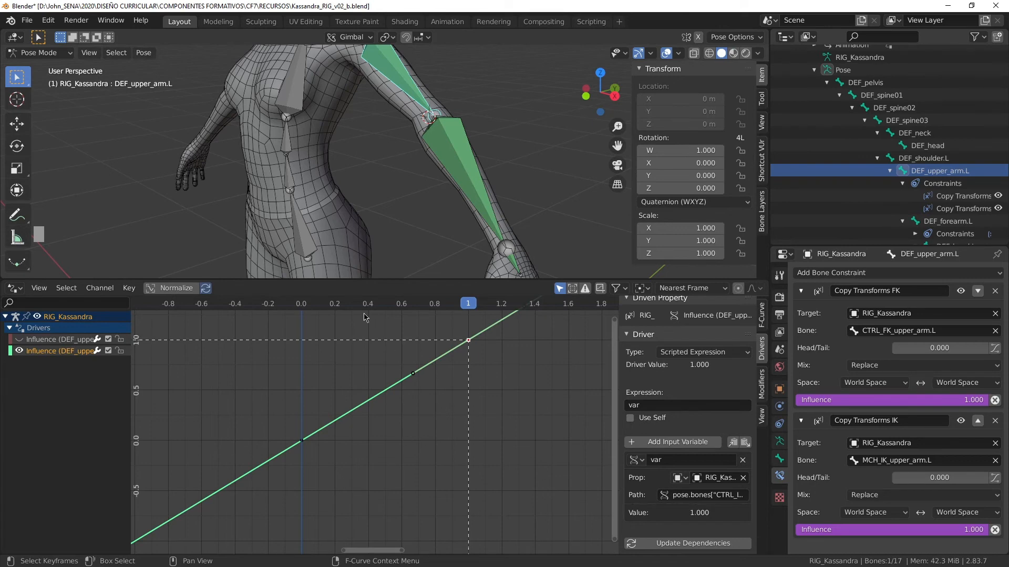
Set the key value of the IK influence curve's keyframe at frame 0 to 1
left_click(334, 303)
left_click(335, 466)
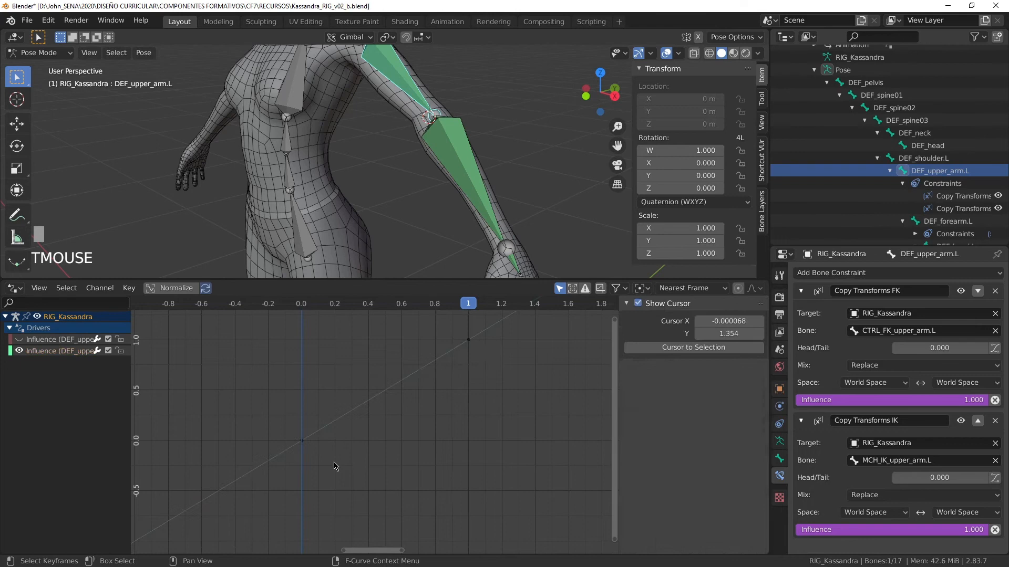
left_click(309, 447)
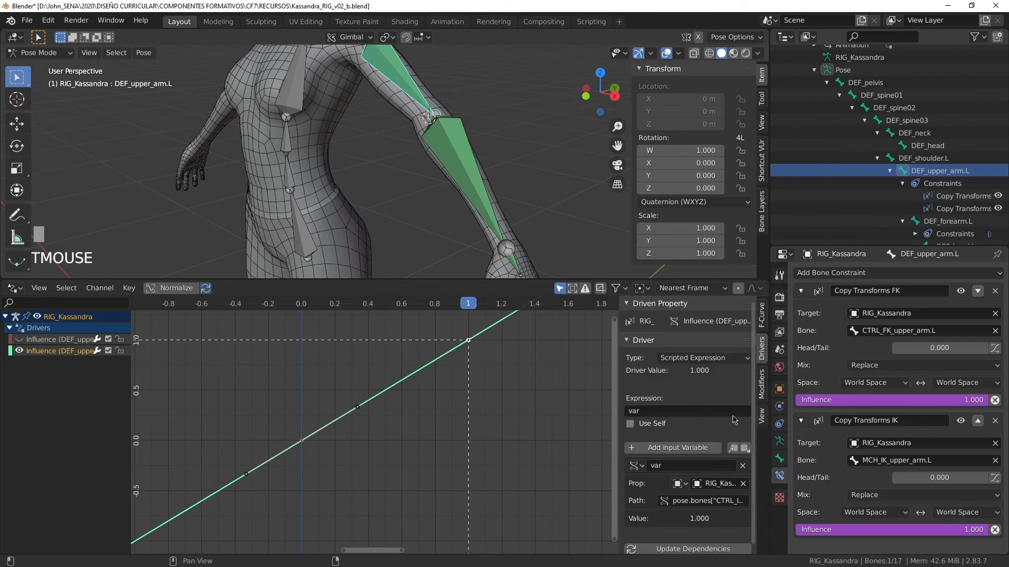
left_click(762, 315)
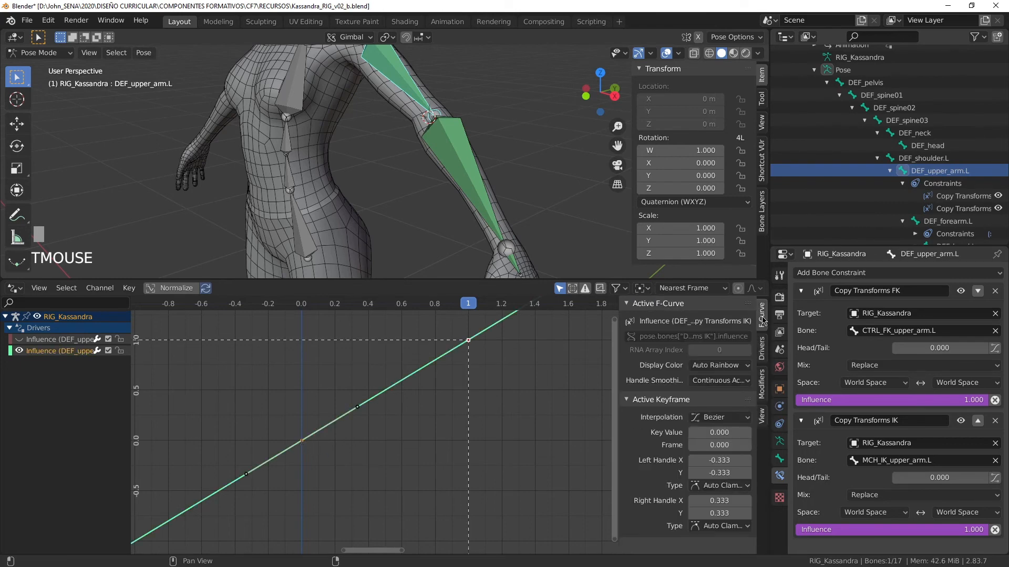
scroll(652, 427, "down", 1)
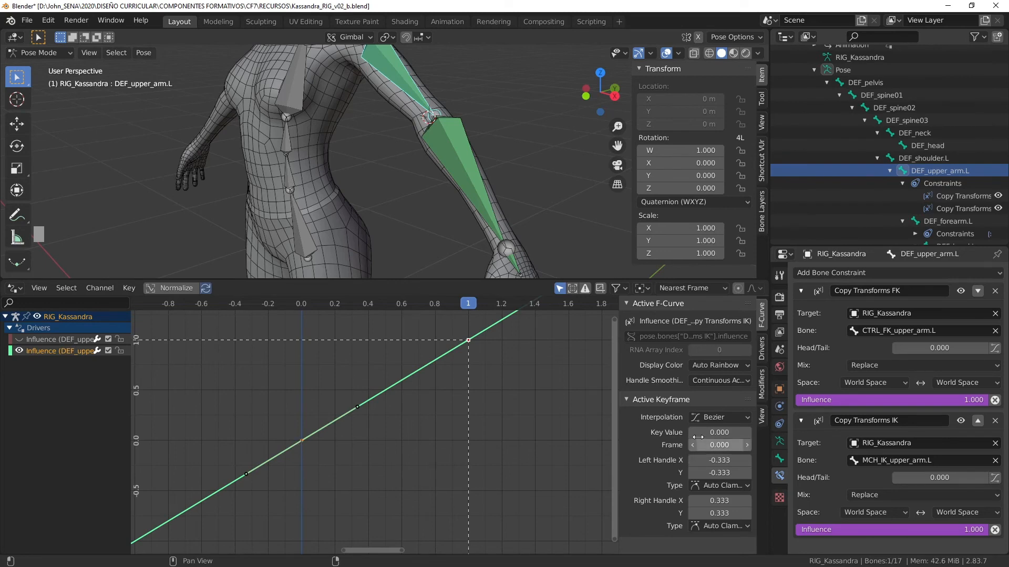
left_click(723, 433)
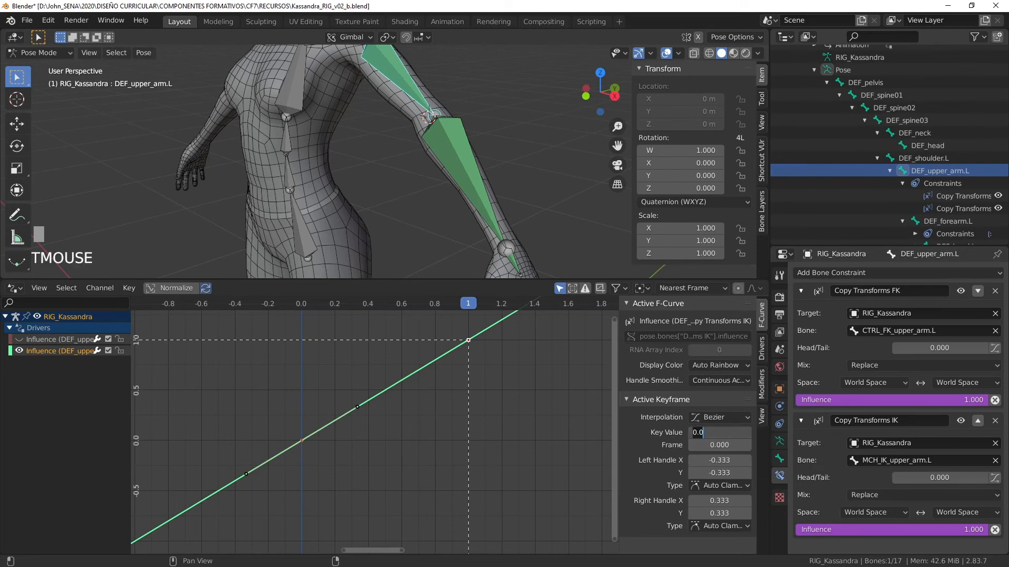
type("1")
key("KP_Enter")
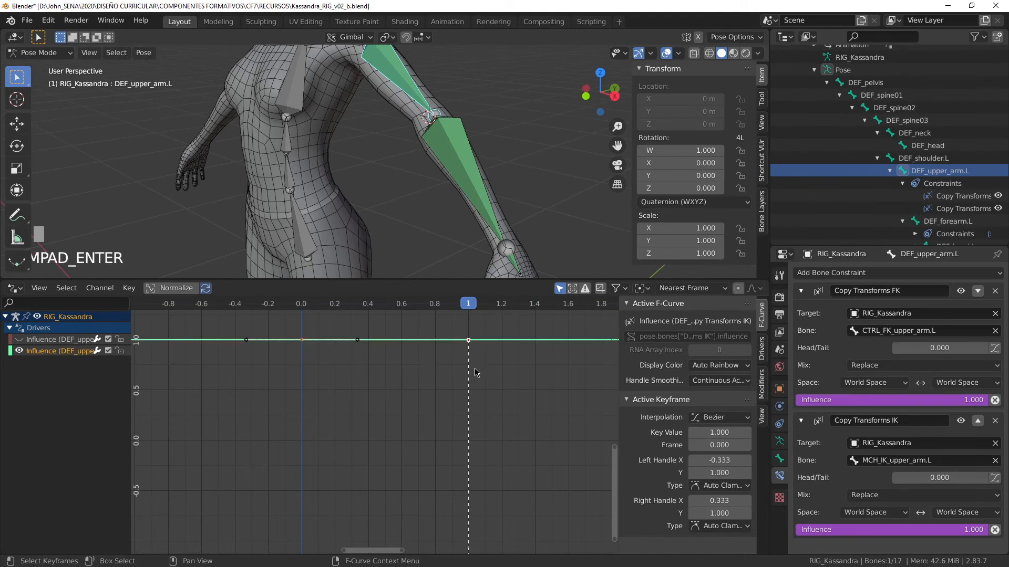
Set the IK influence curve's keyframe at frame 1 to value 0 and toggle the FK influence curve's visibility
right_click(469, 341, "ctrl")
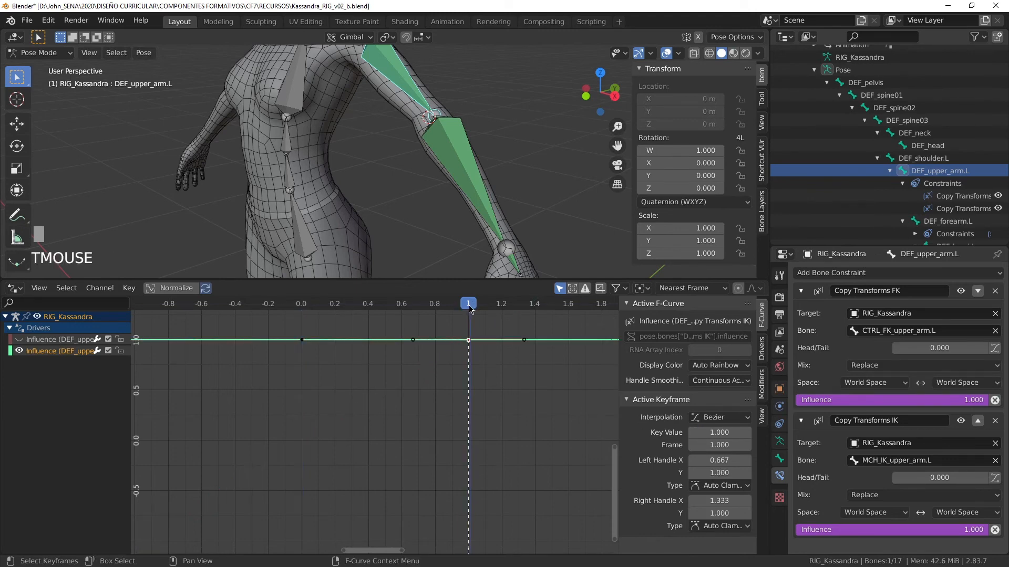
left_click(719, 432)
key("BackSpace")
type("0")
key("KP_Enter")
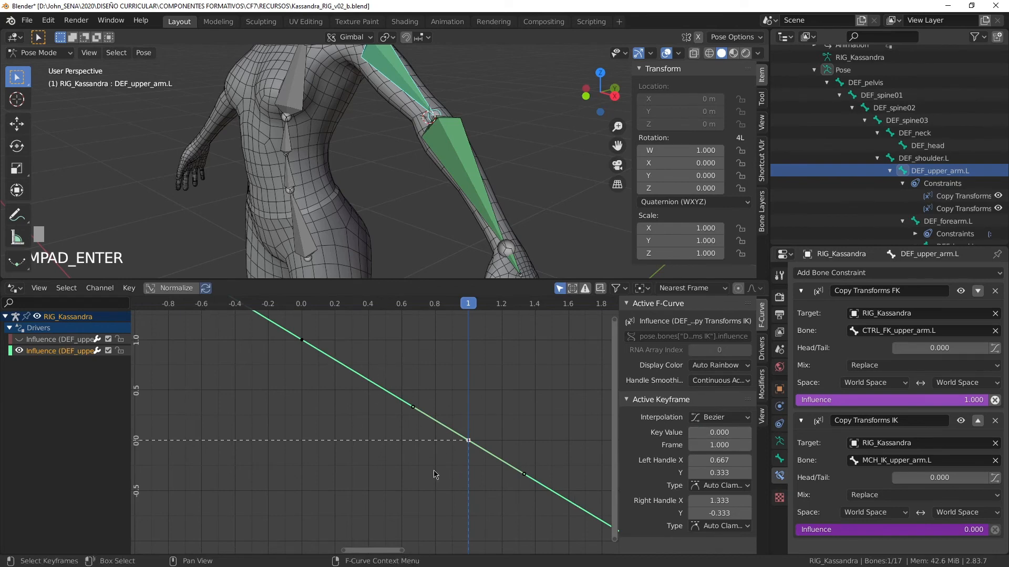
left_click(19, 340, "alt")
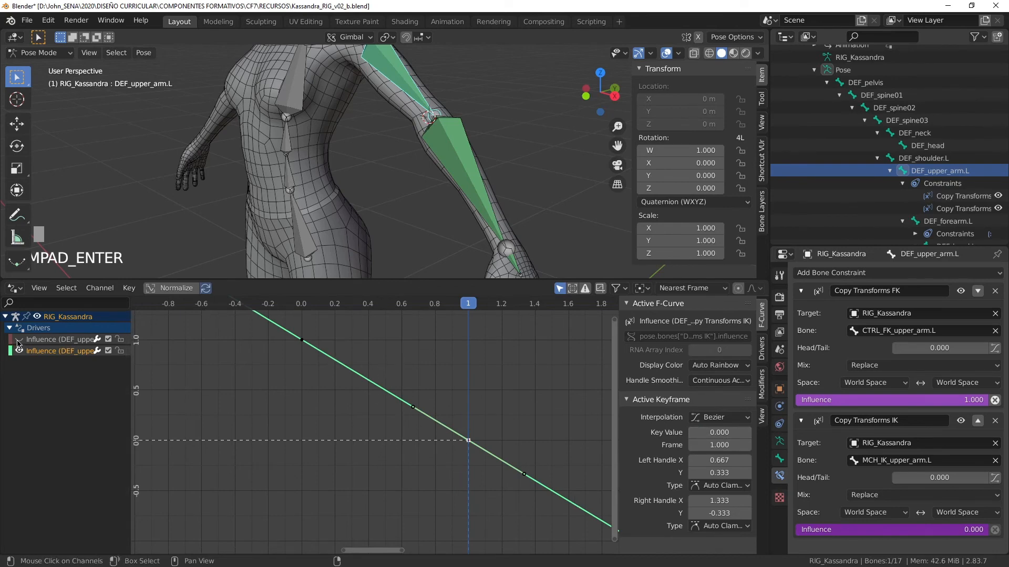
Show both influence curves together, reselect the IK influence curve and update its driver's dependencies
left_click(374, 436)
left_click_drag(349, 355, 429, 429)
left_click(364, 406)
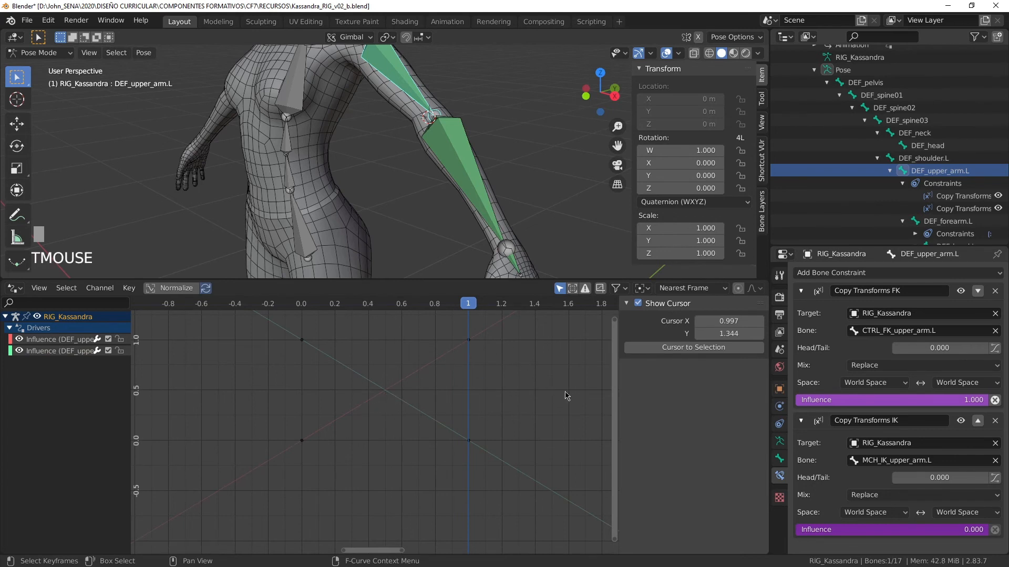
left_click(58, 351)
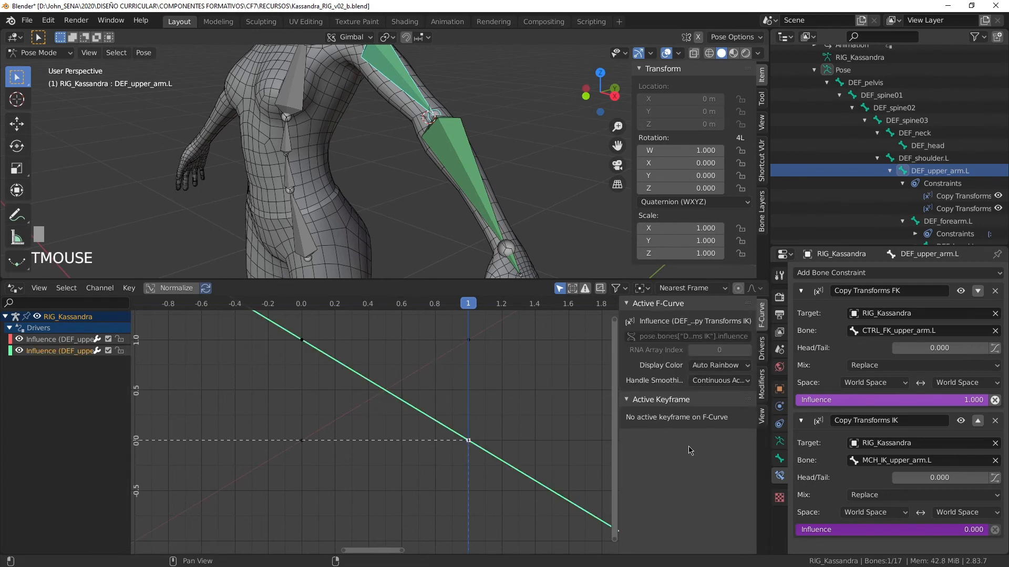
left_click(761, 347)
scroll(674, 496, "down", 2)
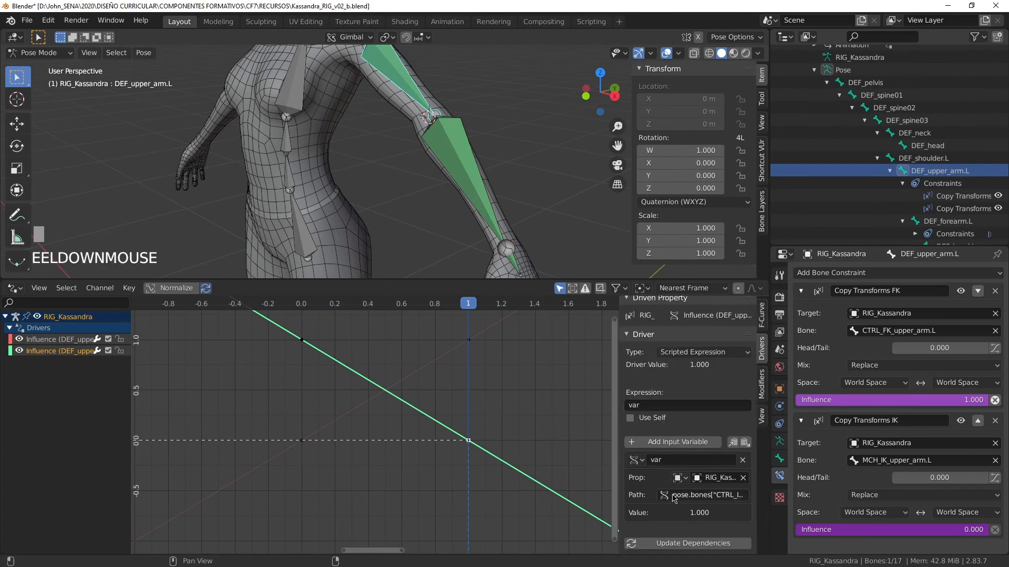
left_click(691, 546)
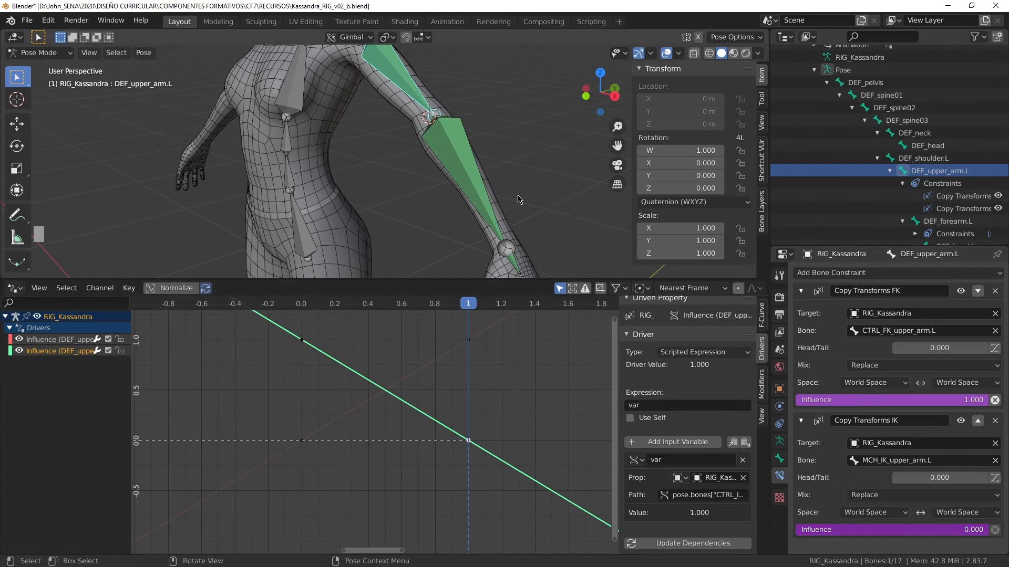
Copy the FK influence driver from DEF_upper_arm.L and paste it onto the Copy Transforms FK influence of DEF_forearm.L
middle_click_drag(507, 199, 458, 200, "shift")
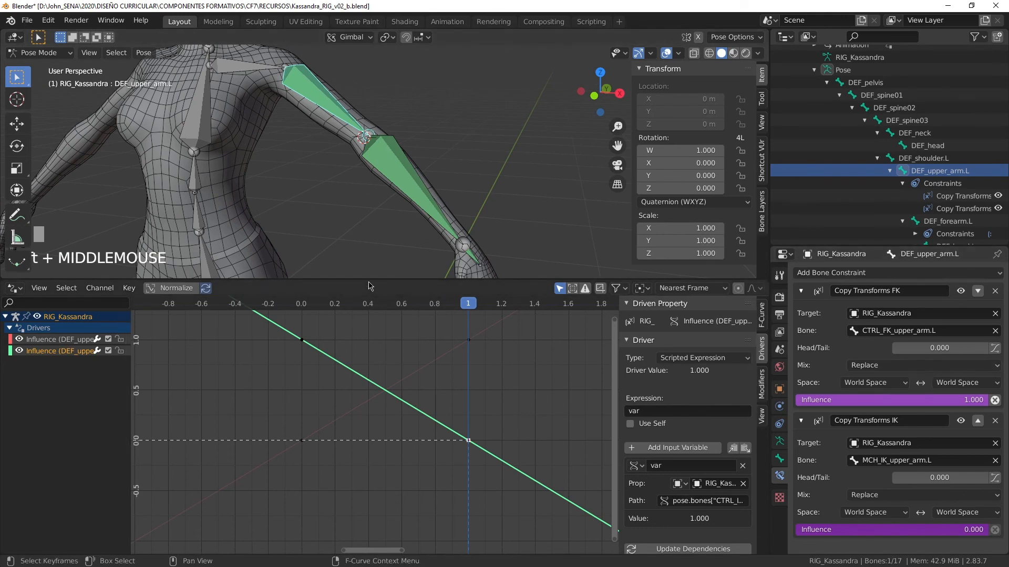
left_click_drag(370, 279, 371, 293)
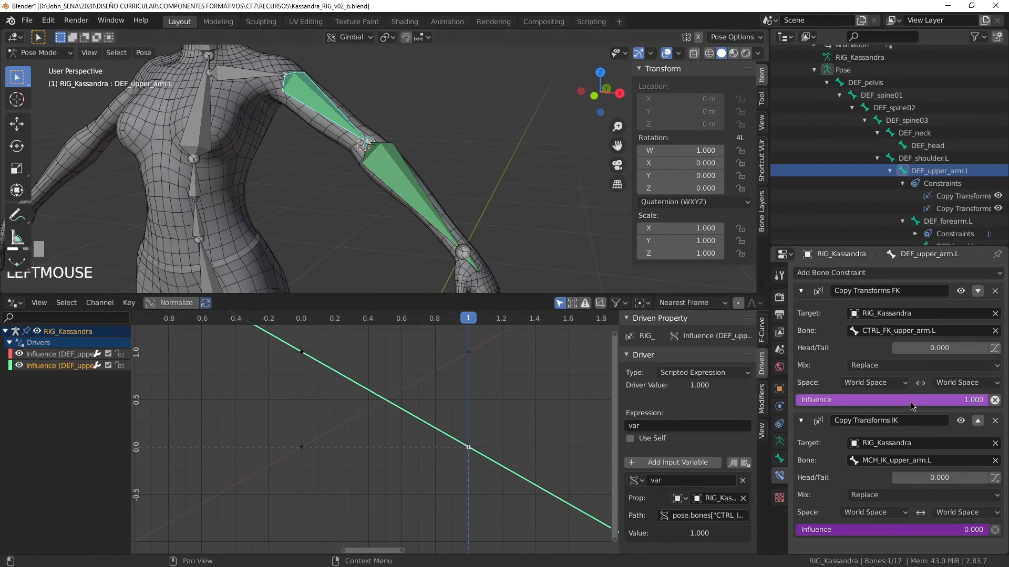
right_click(912, 405)
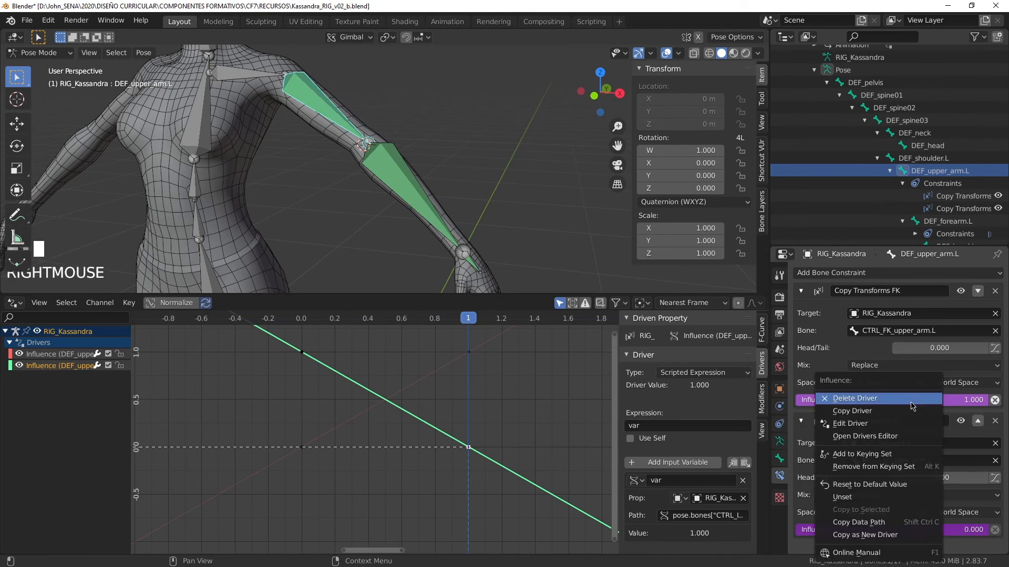
left_click(873, 413)
left_click(413, 189)
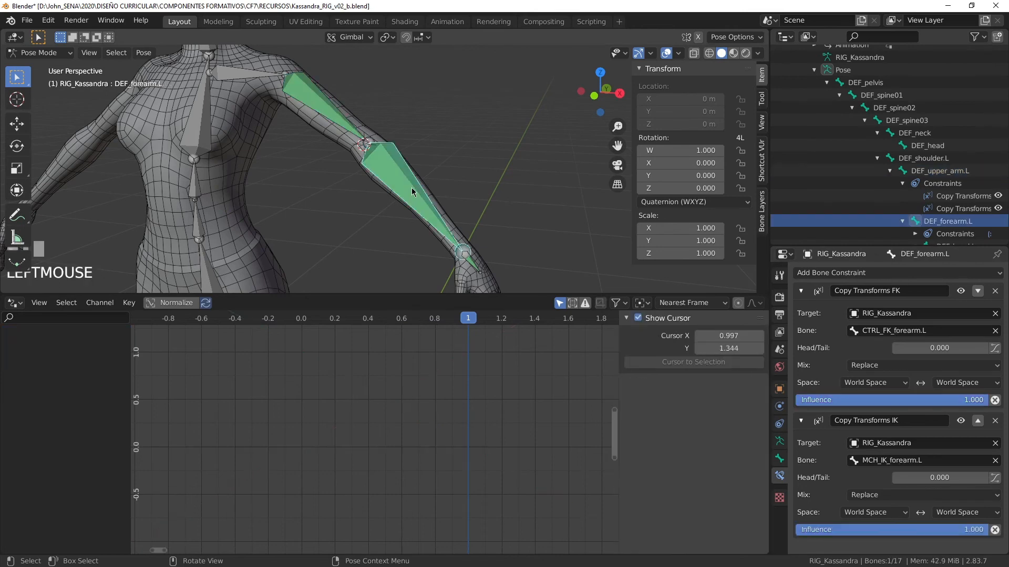
right_click(896, 402)
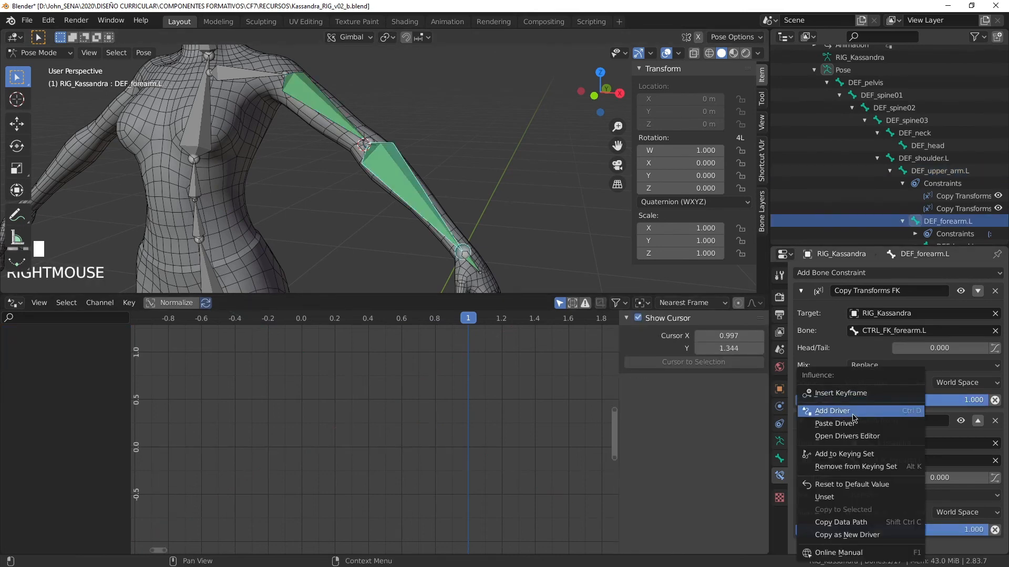
left_click(846, 428)
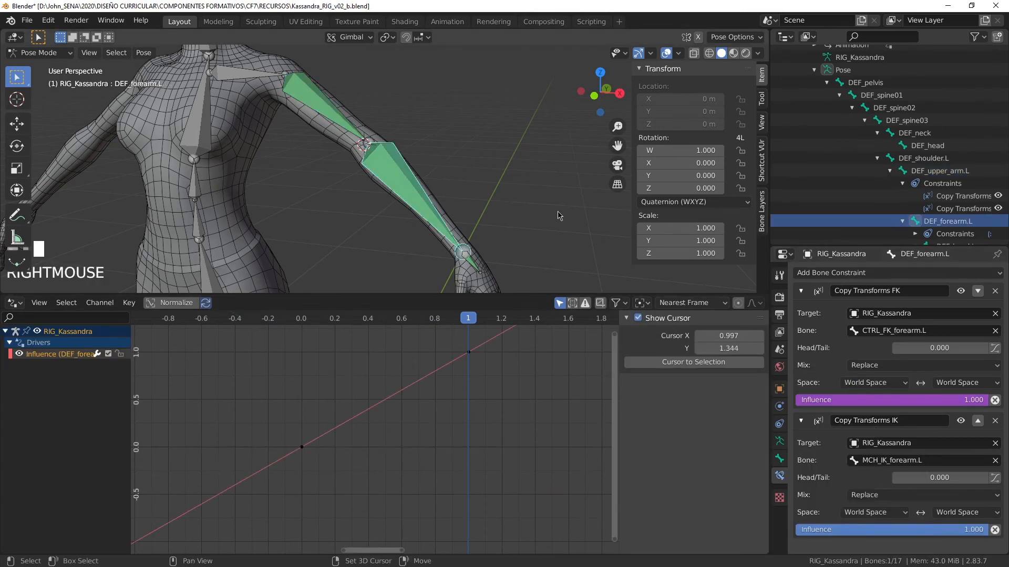
Paste the copied driver onto the Copy Transforms FK influence of DEF_hand.L
middle_click_drag(481, 232, 461, 232, "shift")
left_click(461, 234)
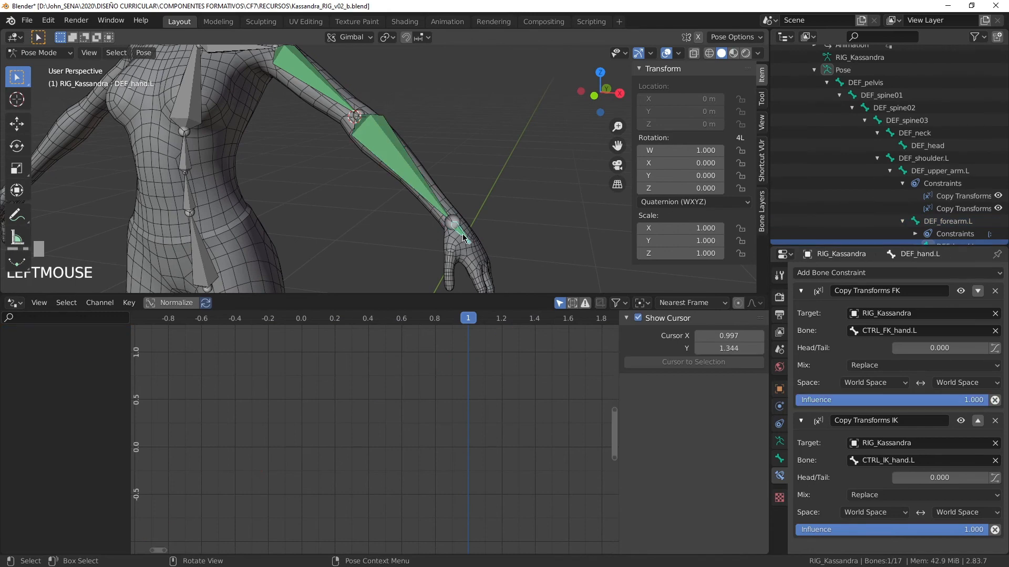
right_click(904, 403)
left_click(883, 404)
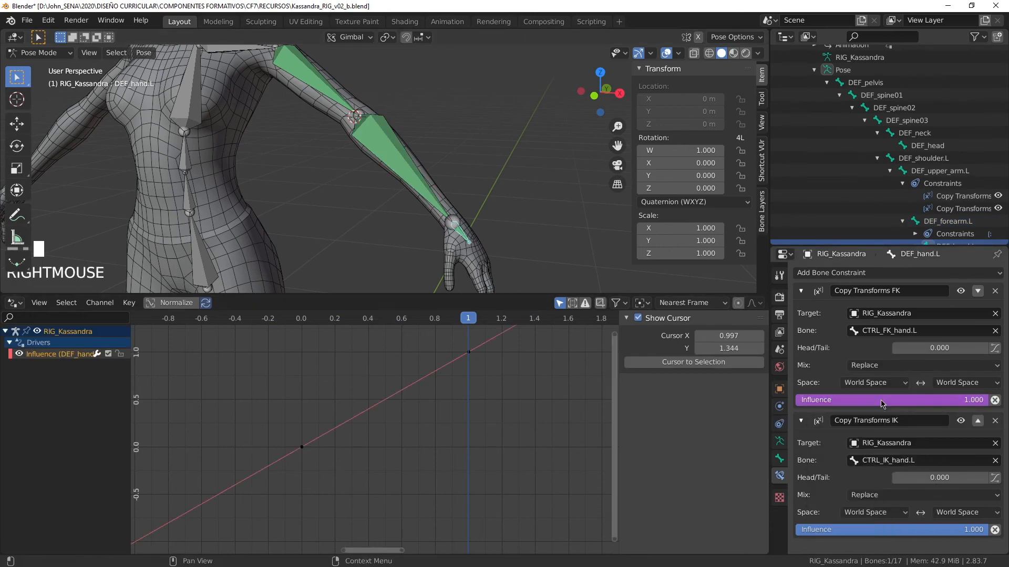
Copy the IK influence driver from DEF_upper_arm.L and paste it onto the Copy Transforms IK influences of DEF_forearm.L and DEF_hand.L
left_click(321, 88)
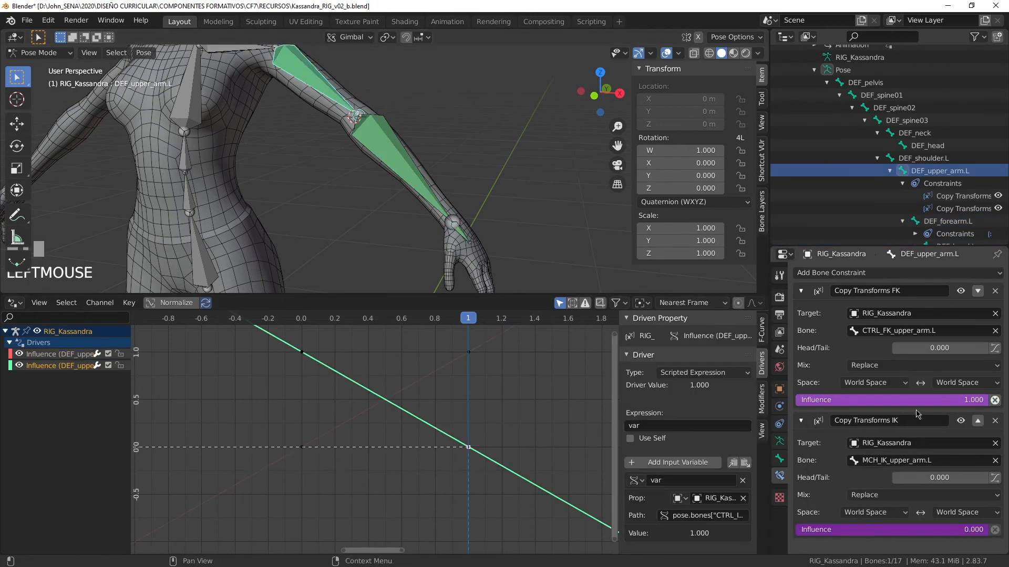
right_click(886, 529)
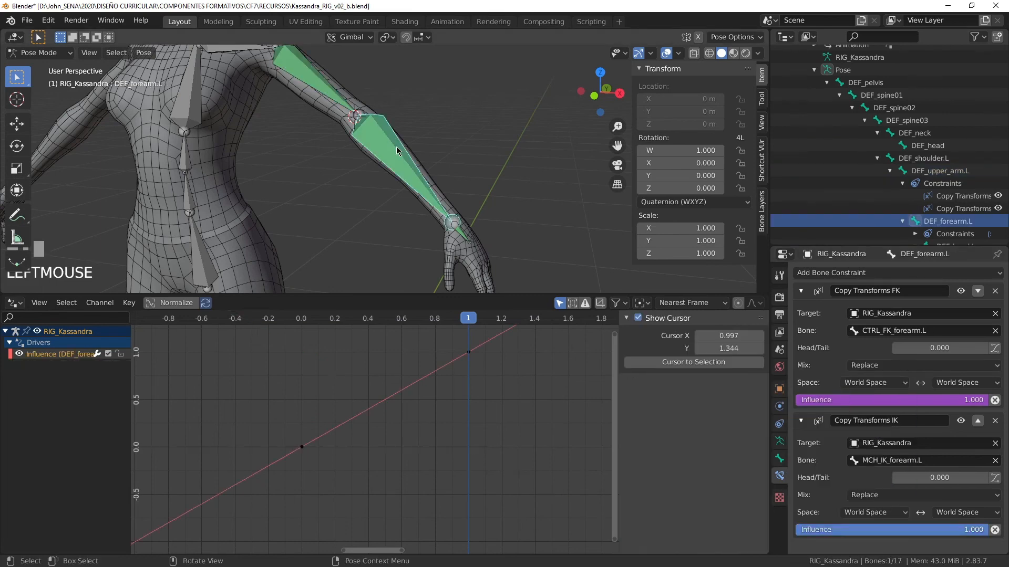
right_click(905, 529)
left_click(905, 534)
Check the FK and IK influence driver curves on DEF_upper_arm.L, DEF_forearm.L and DEF_hand.L in turn
left_click(387, 125)
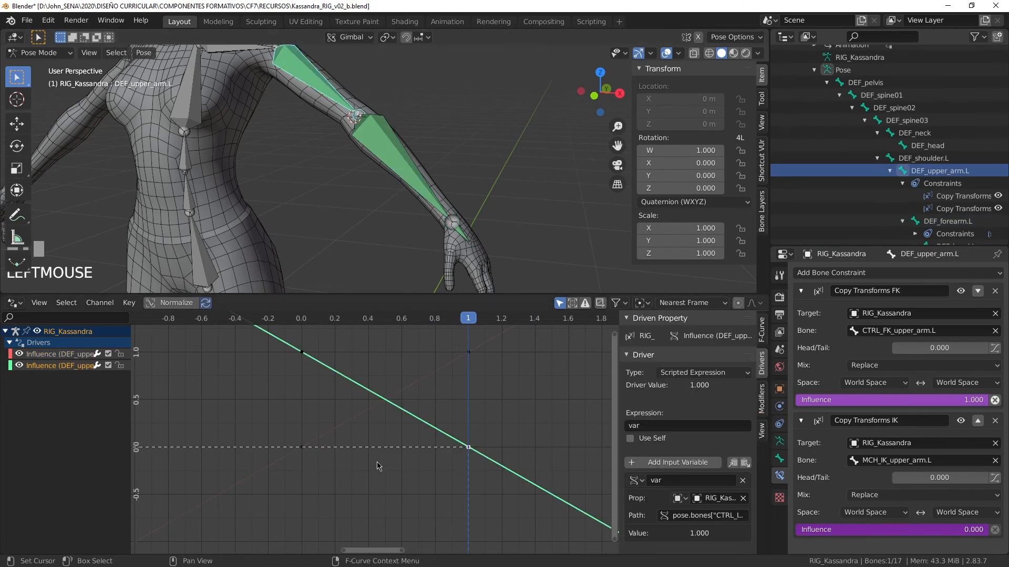
left_click(341, 429)
left_click(57, 354)
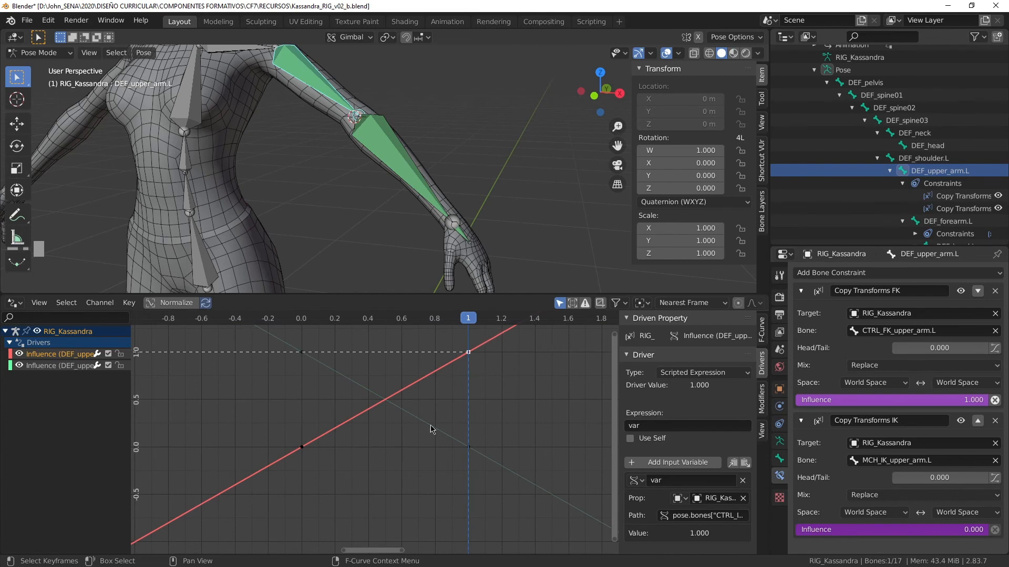
left_click(395, 153)
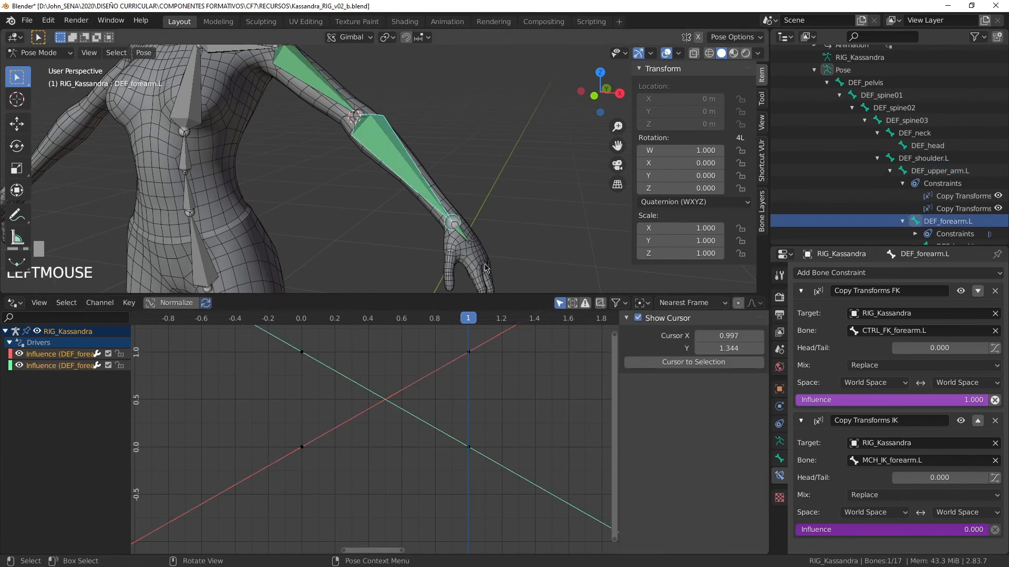
left_click(468, 239)
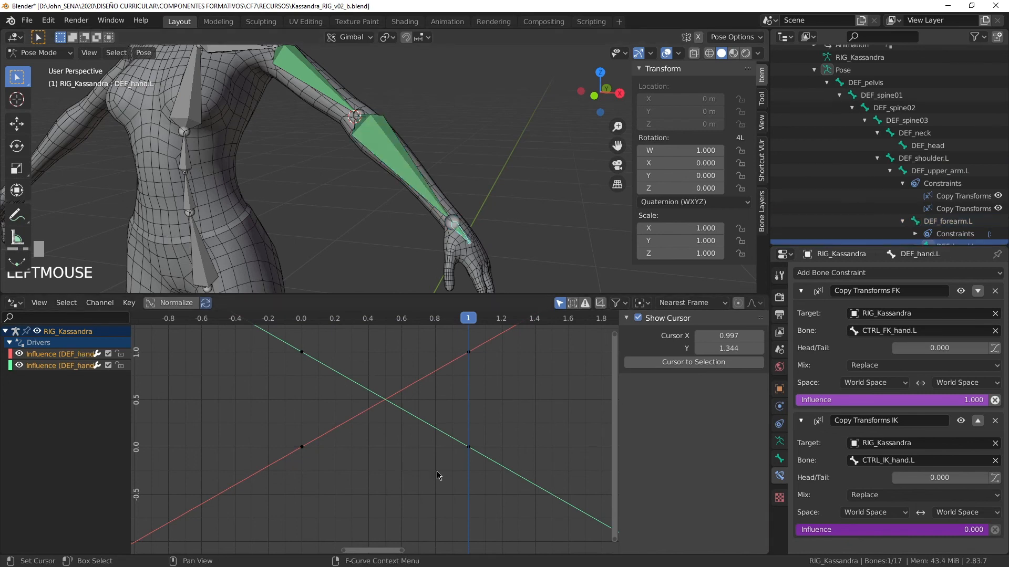
Enlarge the 3D viewport, display only the IK control bone layer and select CTRL_IK_hand.L
left_click(779, 441)
left_click_drag(538, 294, 537, 478)
left_click(972, 348)
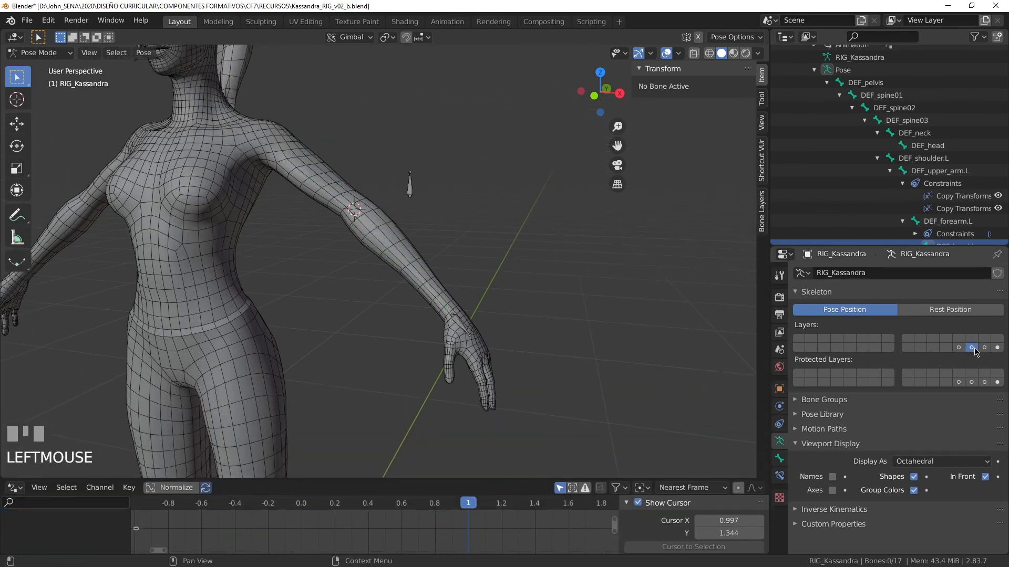
middle_click_drag(519, 298, 476, 317)
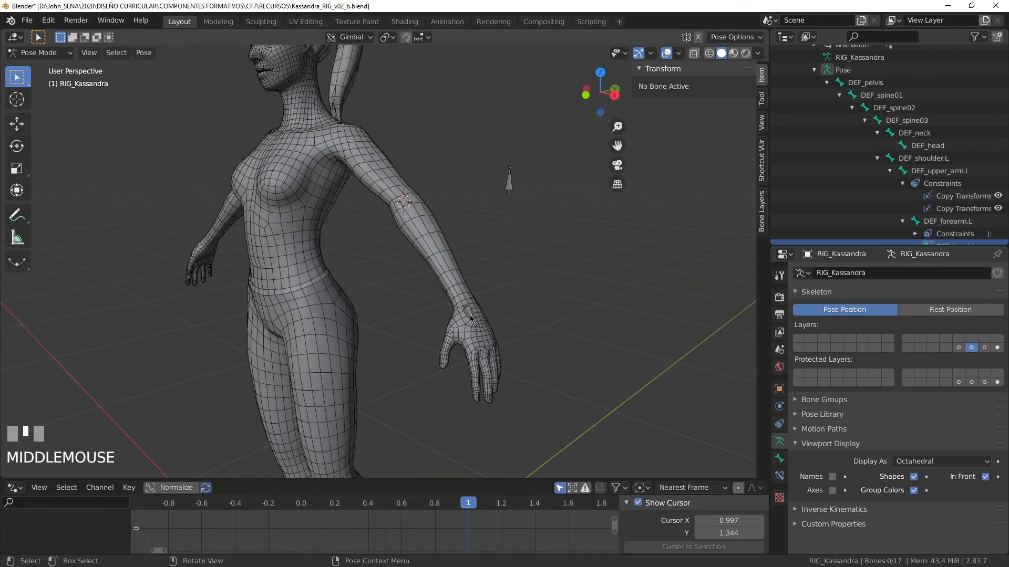
left_click(471, 317)
middle_click_drag(698, 309, 657, 317, "shift")
middle_click_drag(489, 320, 467, 323, "shift")
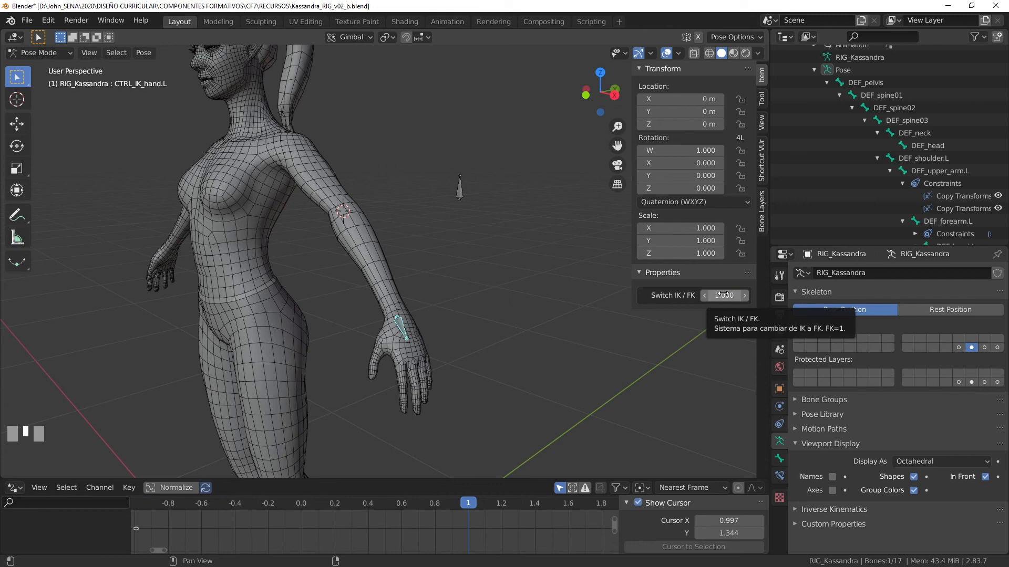
Enable the move manipulator and move CTRL_IK_hand.L away from the wrist to about X -0.049, Y -0.011, Z 0.078 m
middle_click_drag(421, 336, 443, 351, "shift")
left_click(412, 341)
key("alt+space")
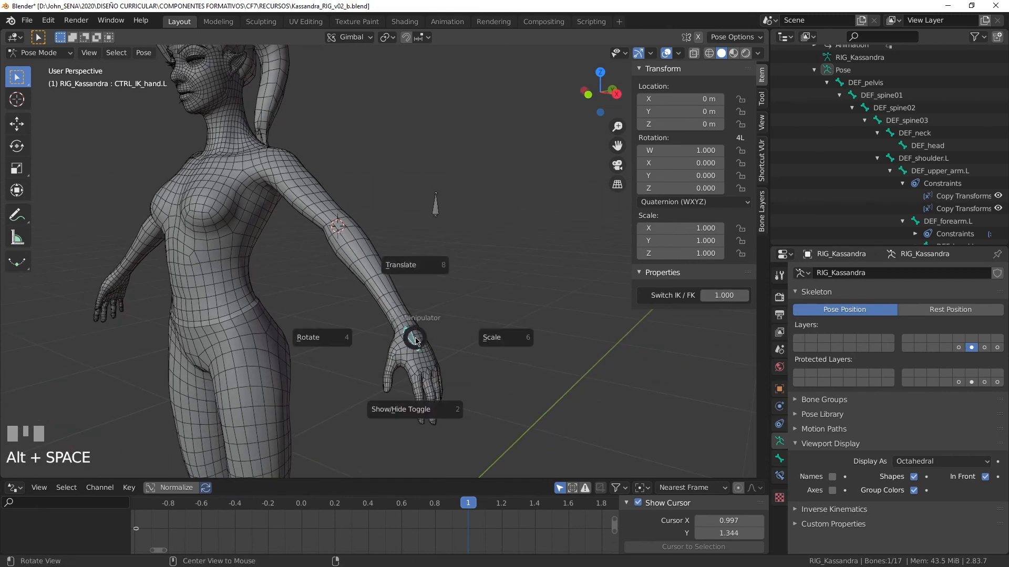
left_click(420, 367)
left_click_drag(402, 327, 442, 296)
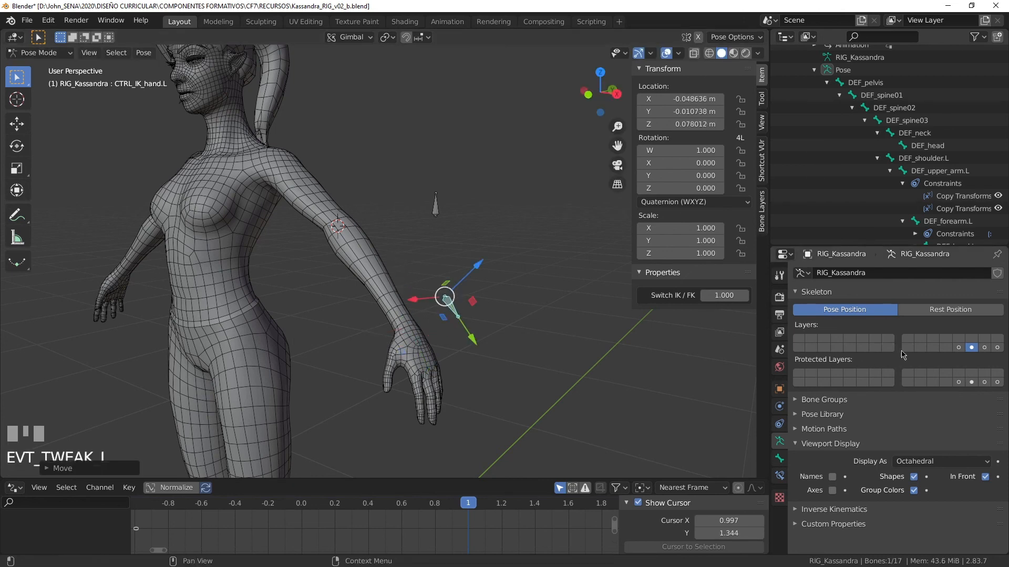
Display the deformation bone layer as well and move CTRL_IK_hand.L to about X -0.033, Y -0.066, Z 0.101 m
left_click(996, 349, "shift")
left_click_drag(453, 300, 447, 277)
key("ctrl+z")
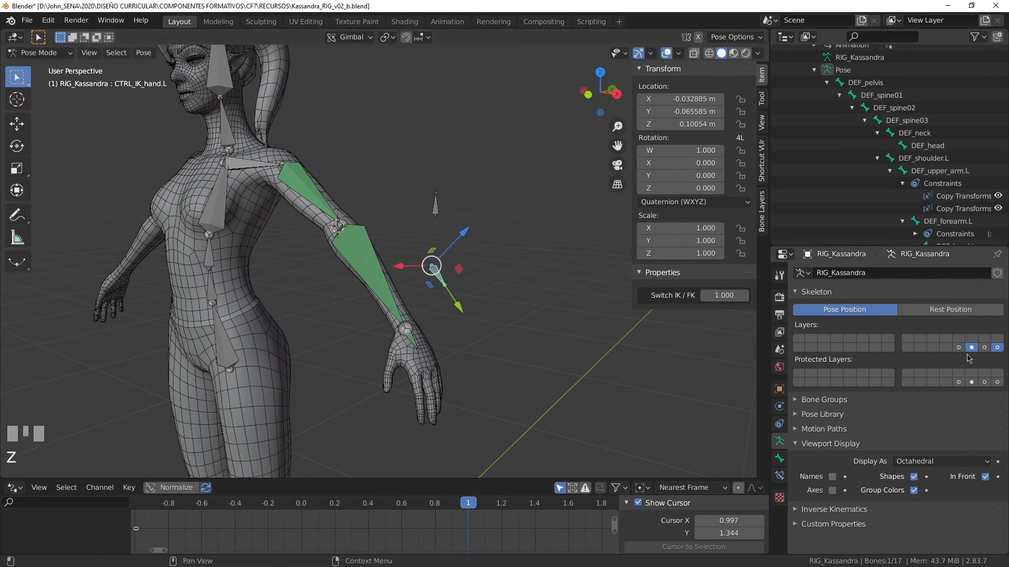
Look through the IK mechanism and IK control layers, then display the FK control layer together with the deformation bone layer
left_click(984, 347)
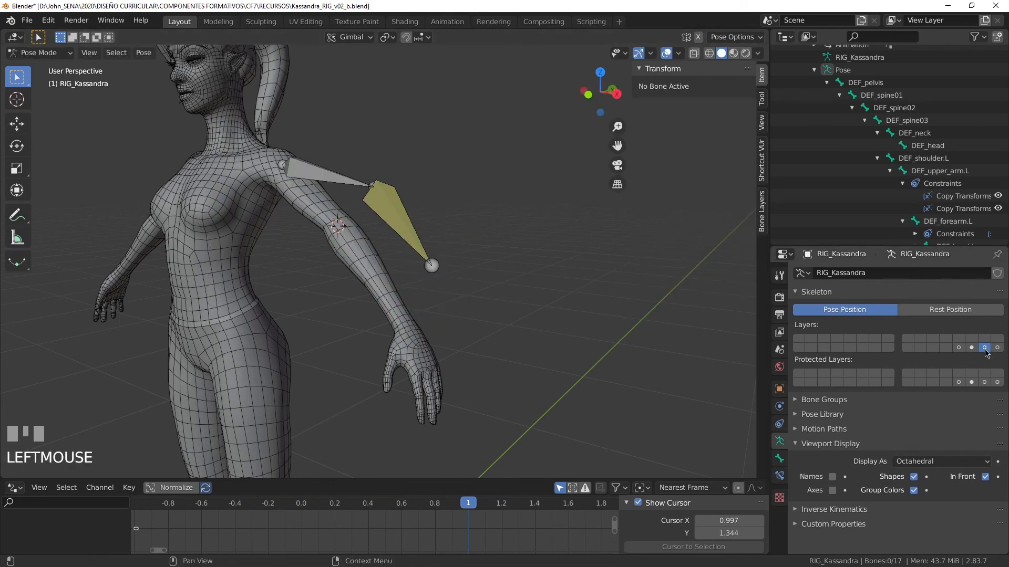
left_click(971, 348)
left_click(958, 348)
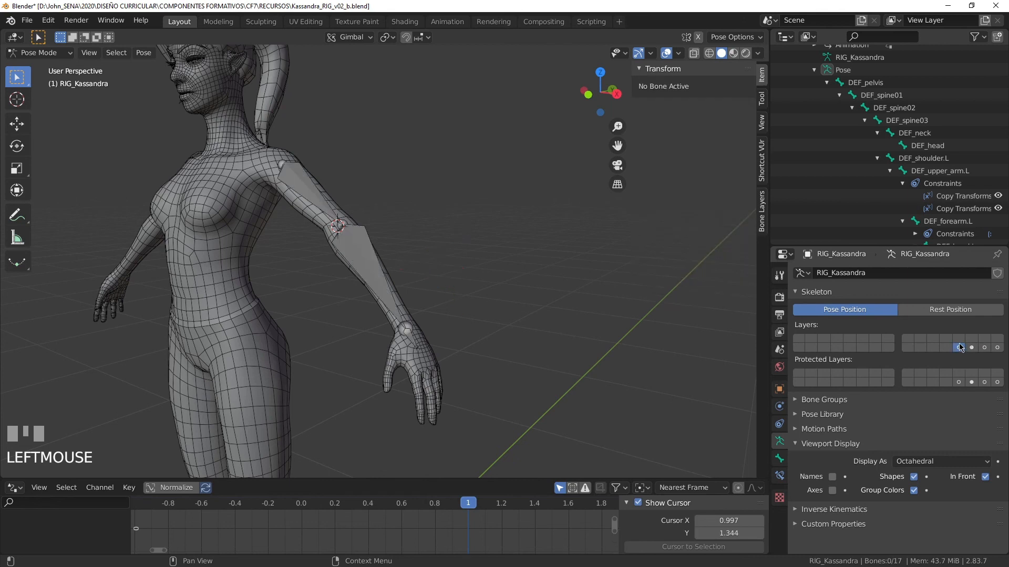
left_click(997, 348, "shift")
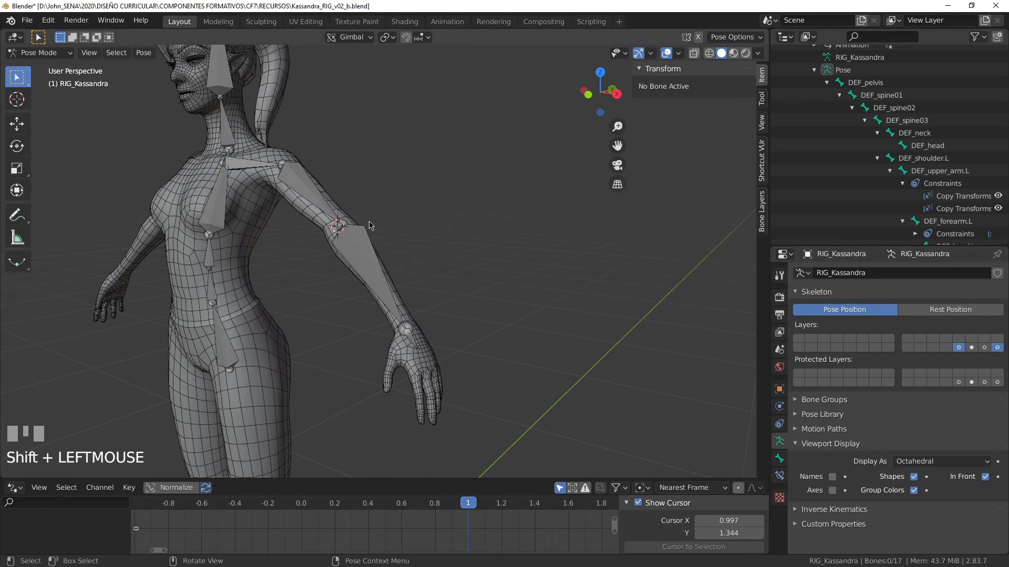
Switch to the rotate manipulator and rotate CTRL_FK_upper_arm.L to swing the left arm chain toward the body
left_click(320, 202)
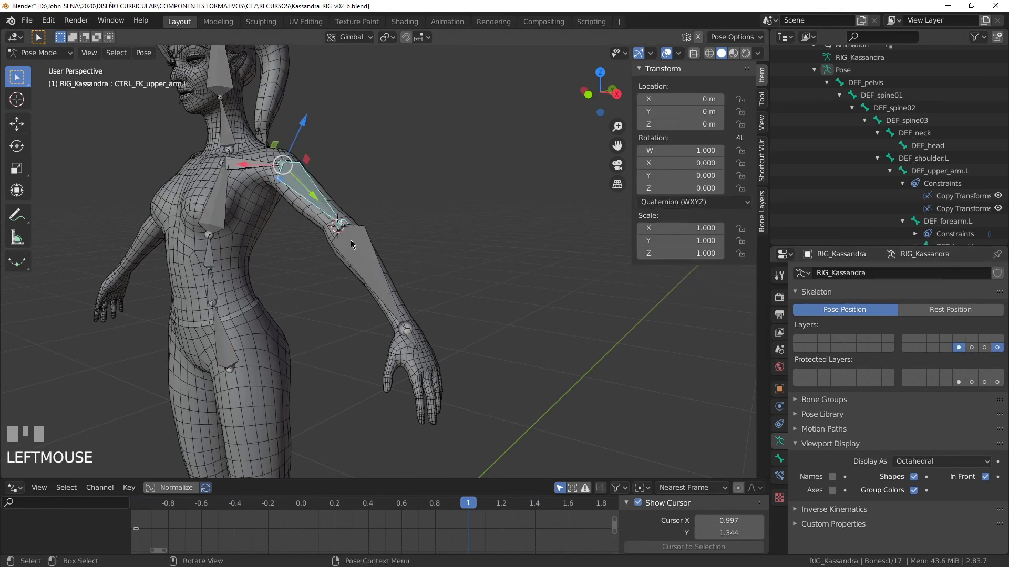
key("alt+space")
left_click(296, 200)
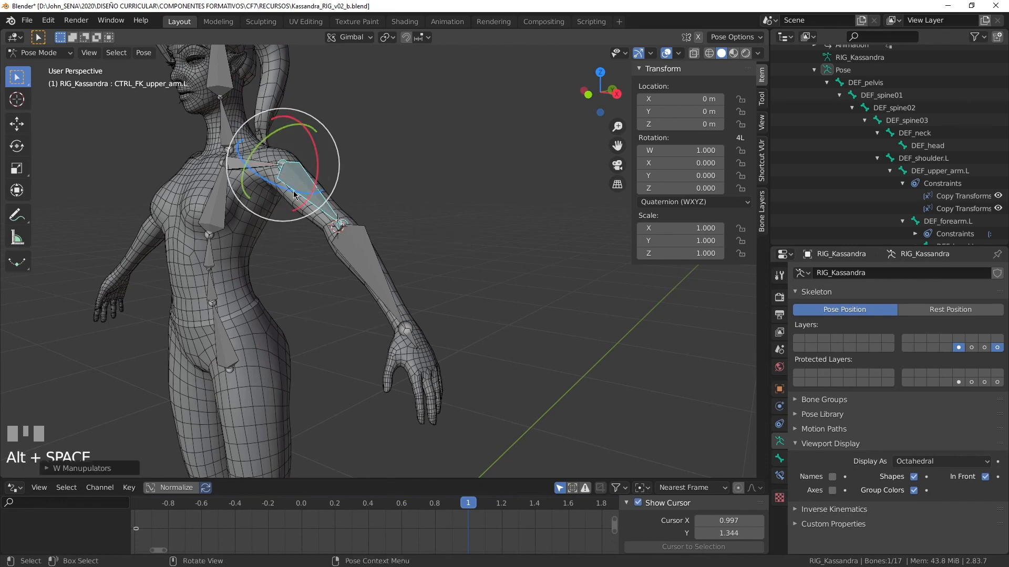
middle_click_drag(294, 195, 312, 219)
left_click_drag(297, 200, 276, 253)
Select CTRL_FK_forearm.L and rotate it inward to bend the elbow, to about W 0.984, Z -0.178
left_click(313, 266)
left_click(278, 342)
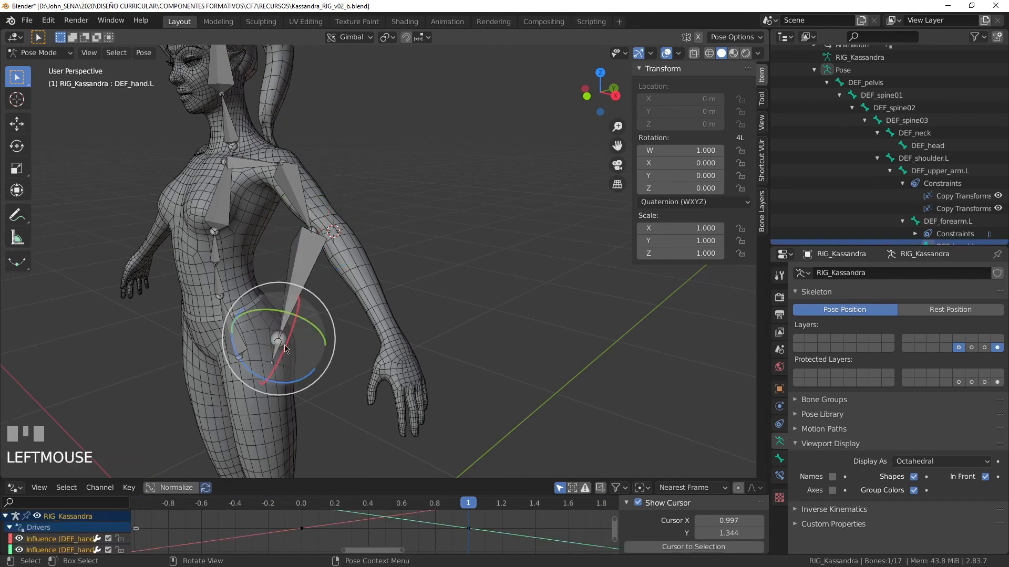
left_click(286, 294)
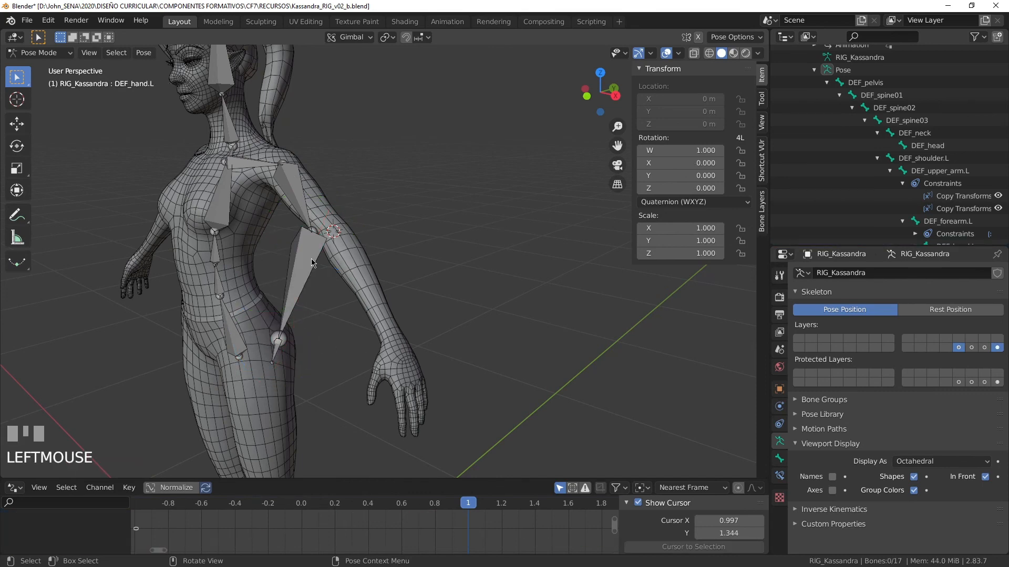
left_click_drag(286, 290, 282, 288)
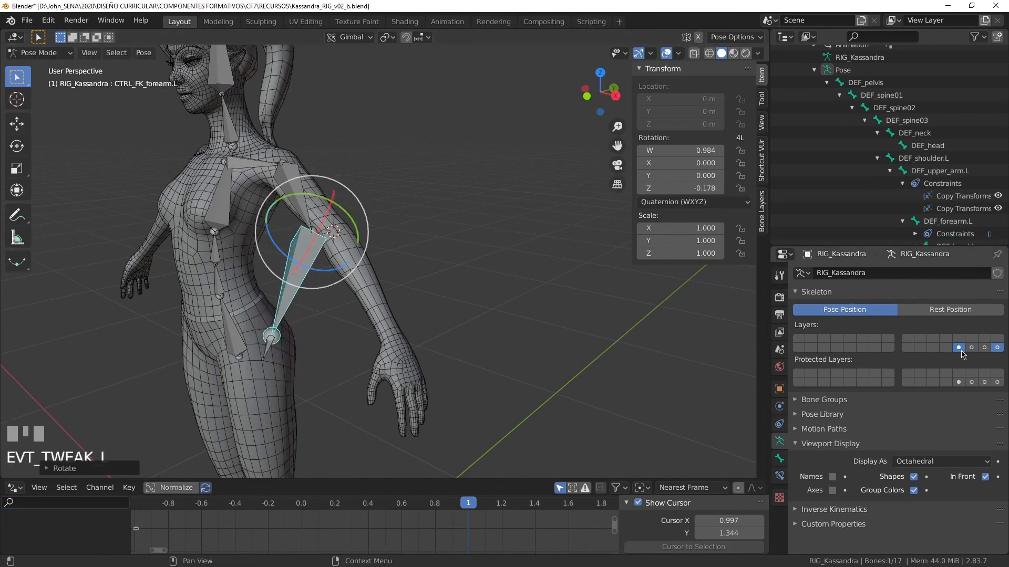
Inspect the deformation and IK mechanism layers separately, then display the IK control layer and select CTRL_IK_hand.L
left_click(992, 347)
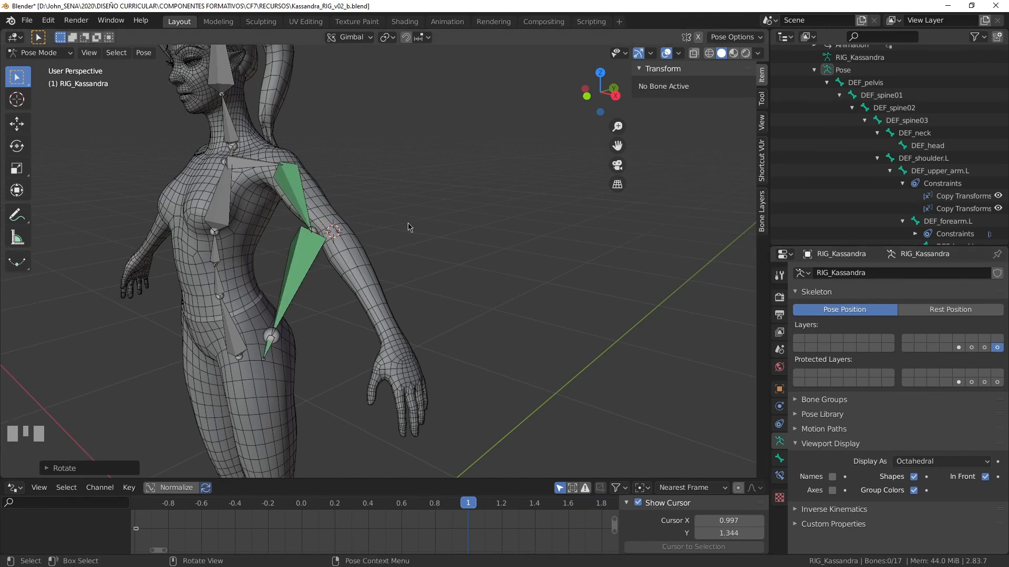
left_click(984, 348)
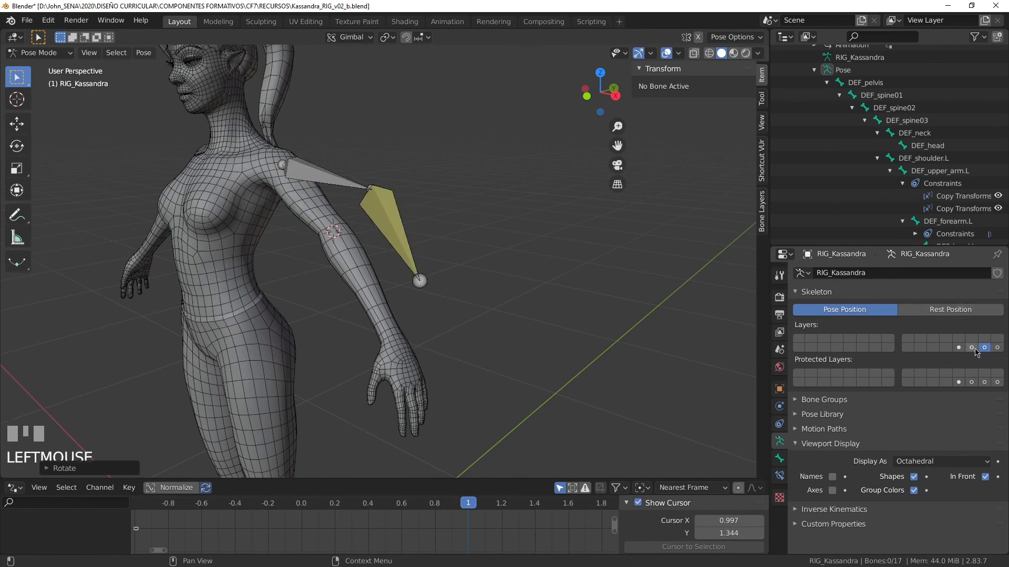
left_click(973, 349)
left_click(426, 291)
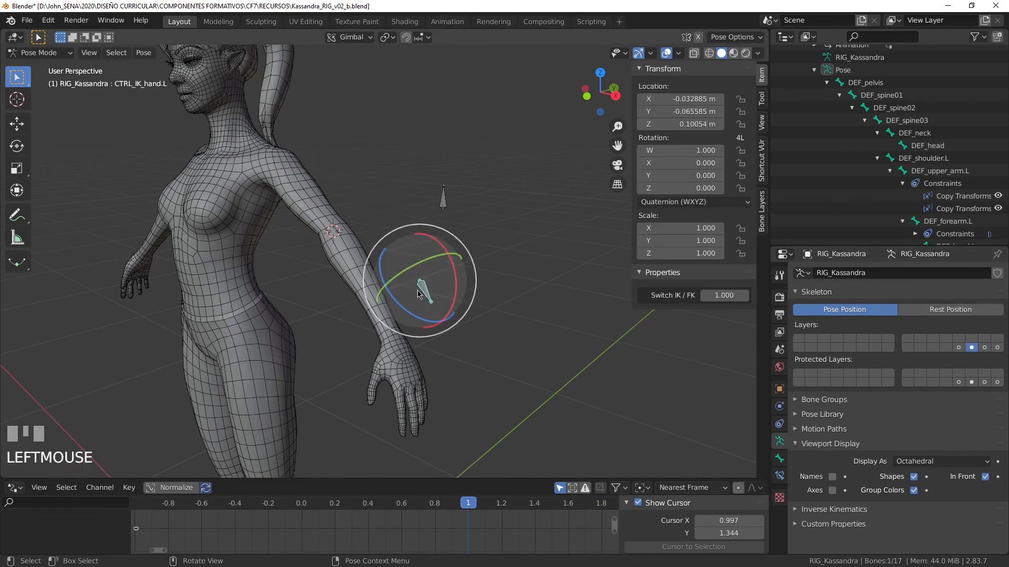
Display the deformation bone layer alongside the IK control layer and set CTRL_IK_hand.L's Switch IK / FK to 0.000
left_click(997, 348, "shift")
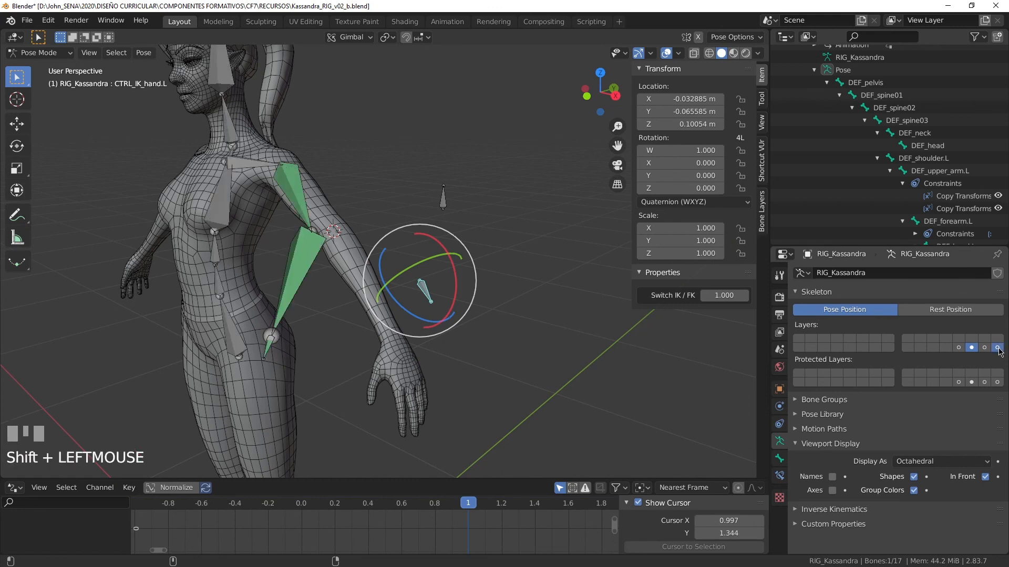
left_click(727, 296)
left_click_drag(727, 296, 667, 296)
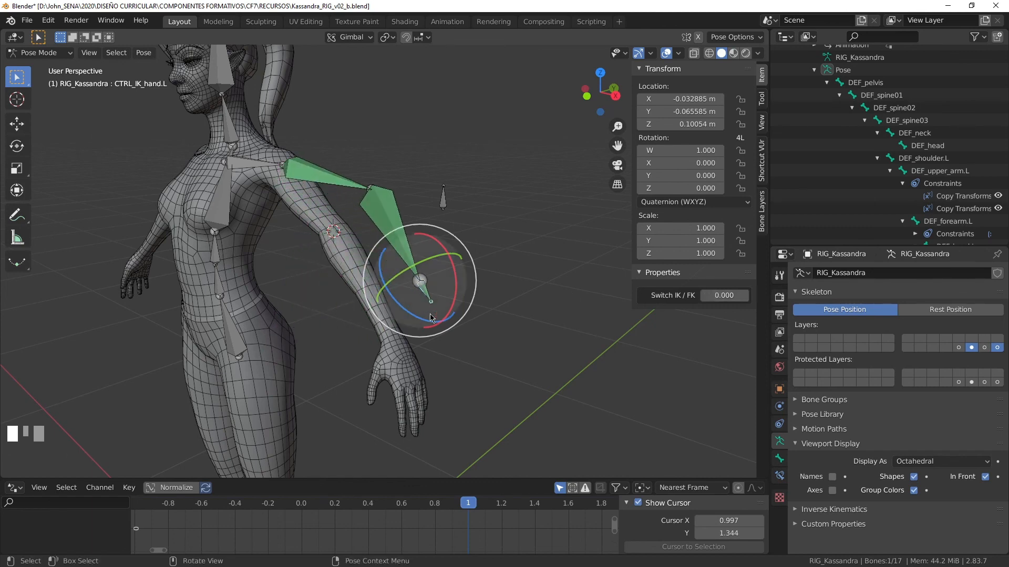
Turn off the rotate manipulator, select CTRL_IK_hand.L and move it slightly upward to about X -0.032, Y -0.082, Z 0.109 m
left_click(441, 315)
left_click(431, 297)
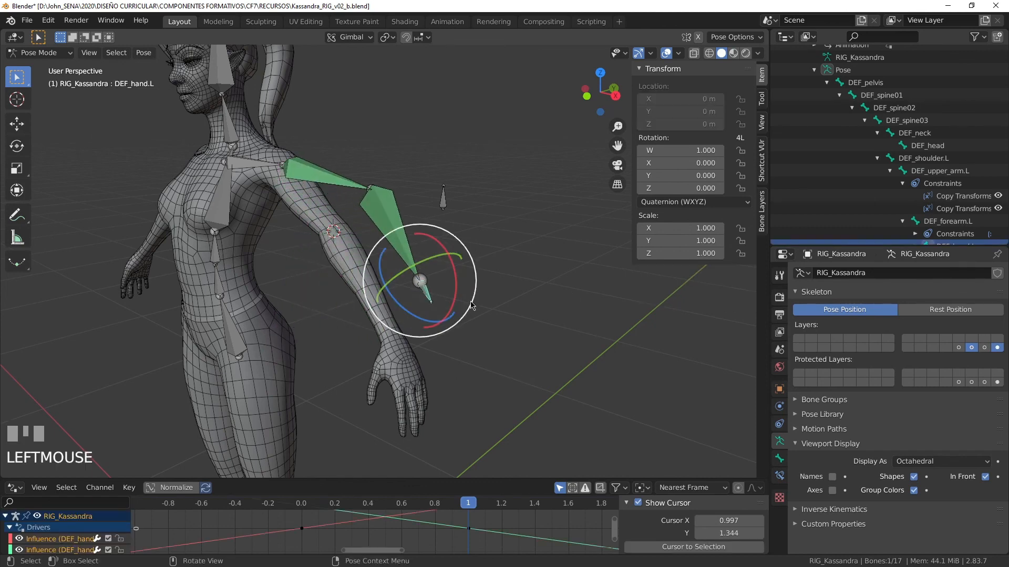
key("alt+space")
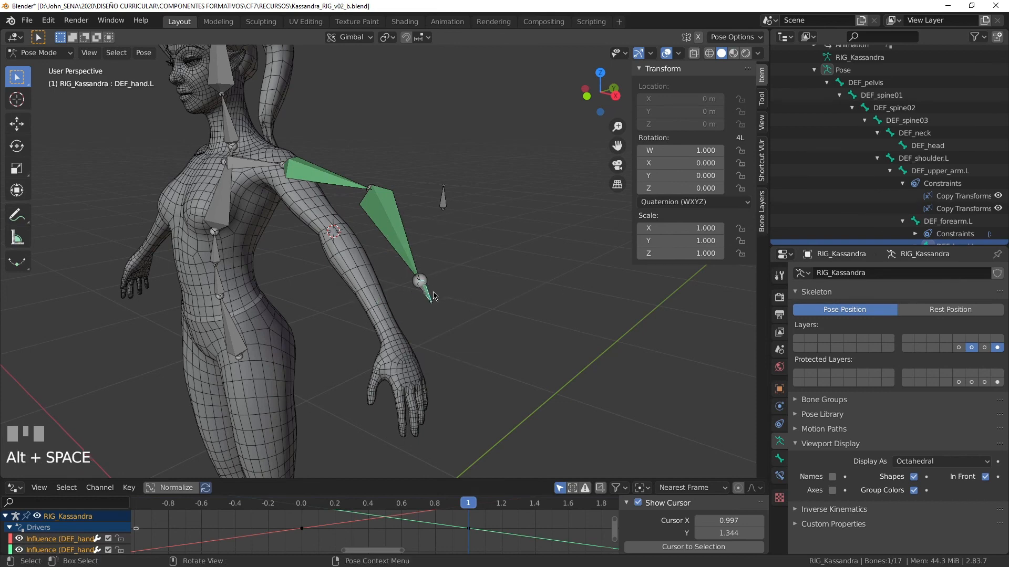
left_click(432, 298)
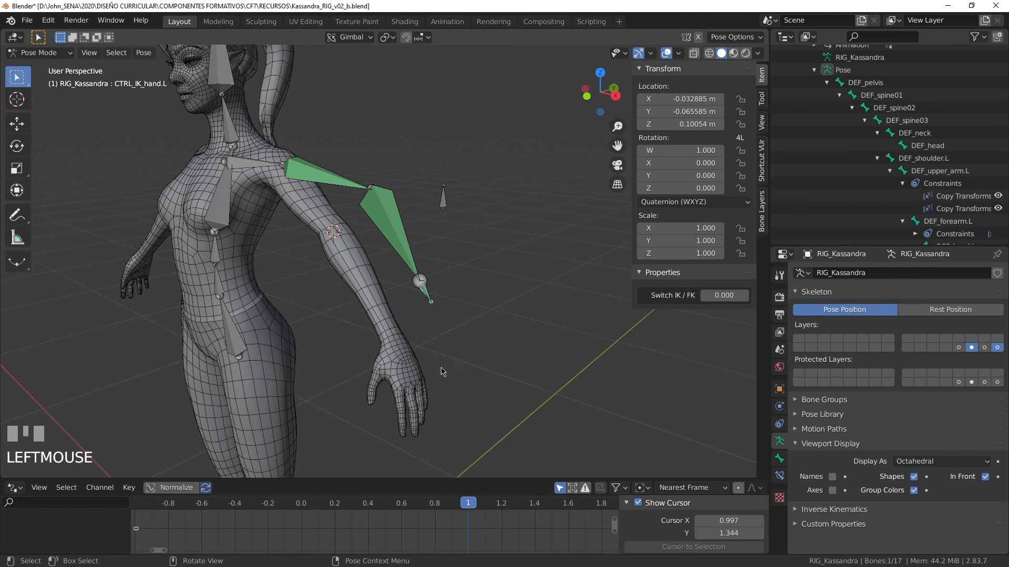
key("g")
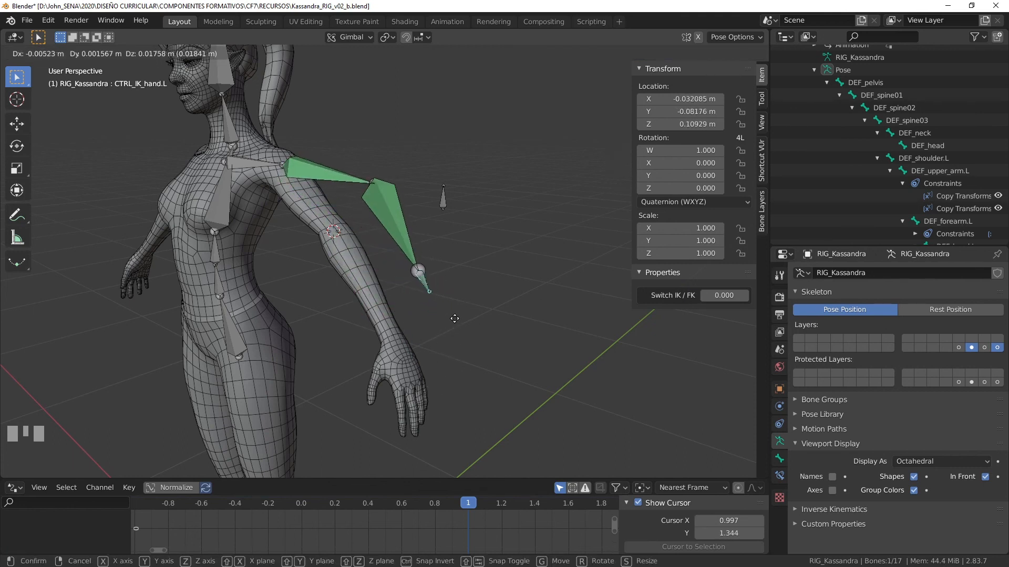
left_click(455, 318)
Display the IK mechanism and FK control layers as well, and raise the Switch IK / FK value on CTRL_IK_hand.L
left_click(984, 347, "shift")
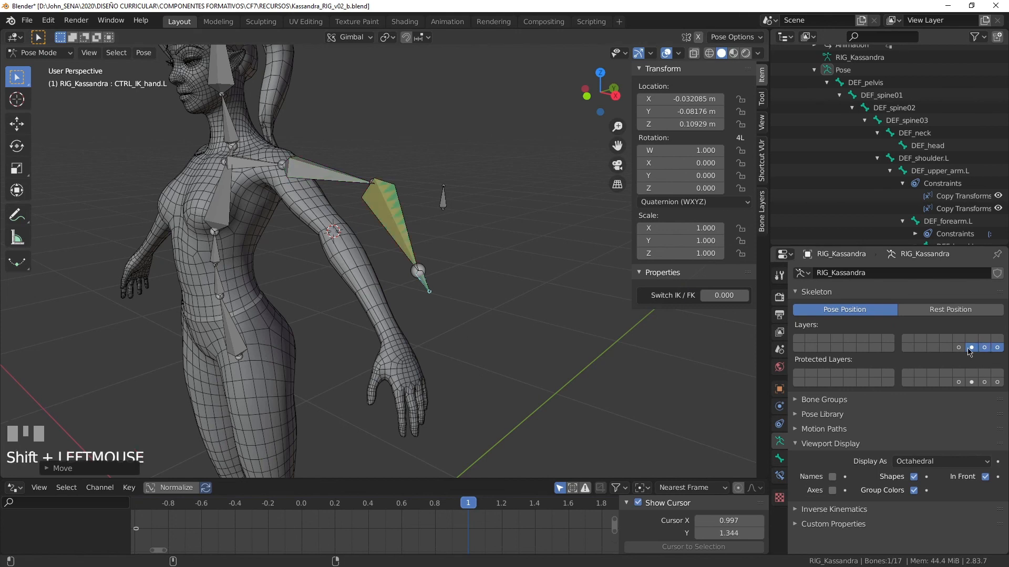
left_click(959, 348, "shift")
left_click_drag(722, 295, 761, 296)
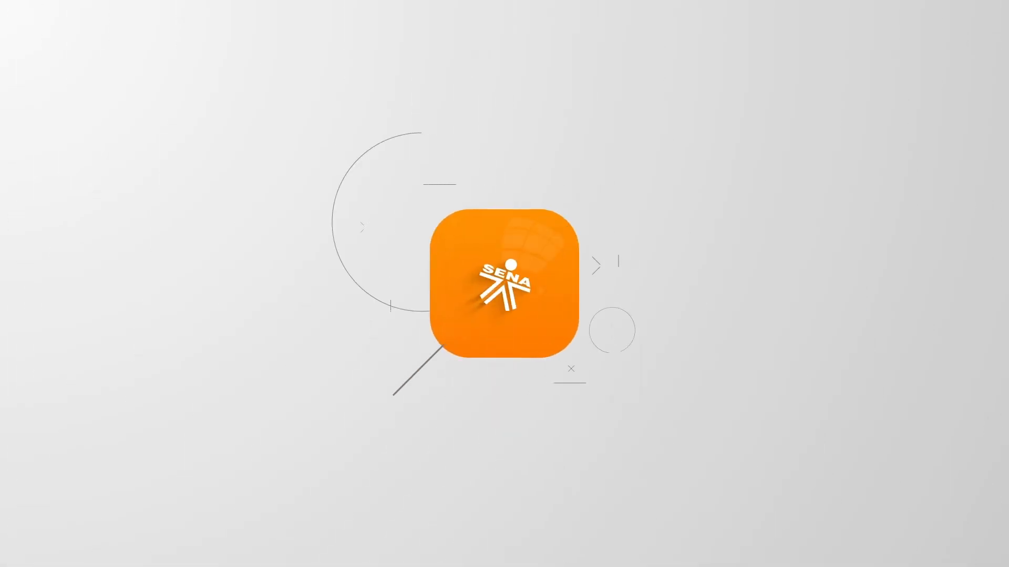